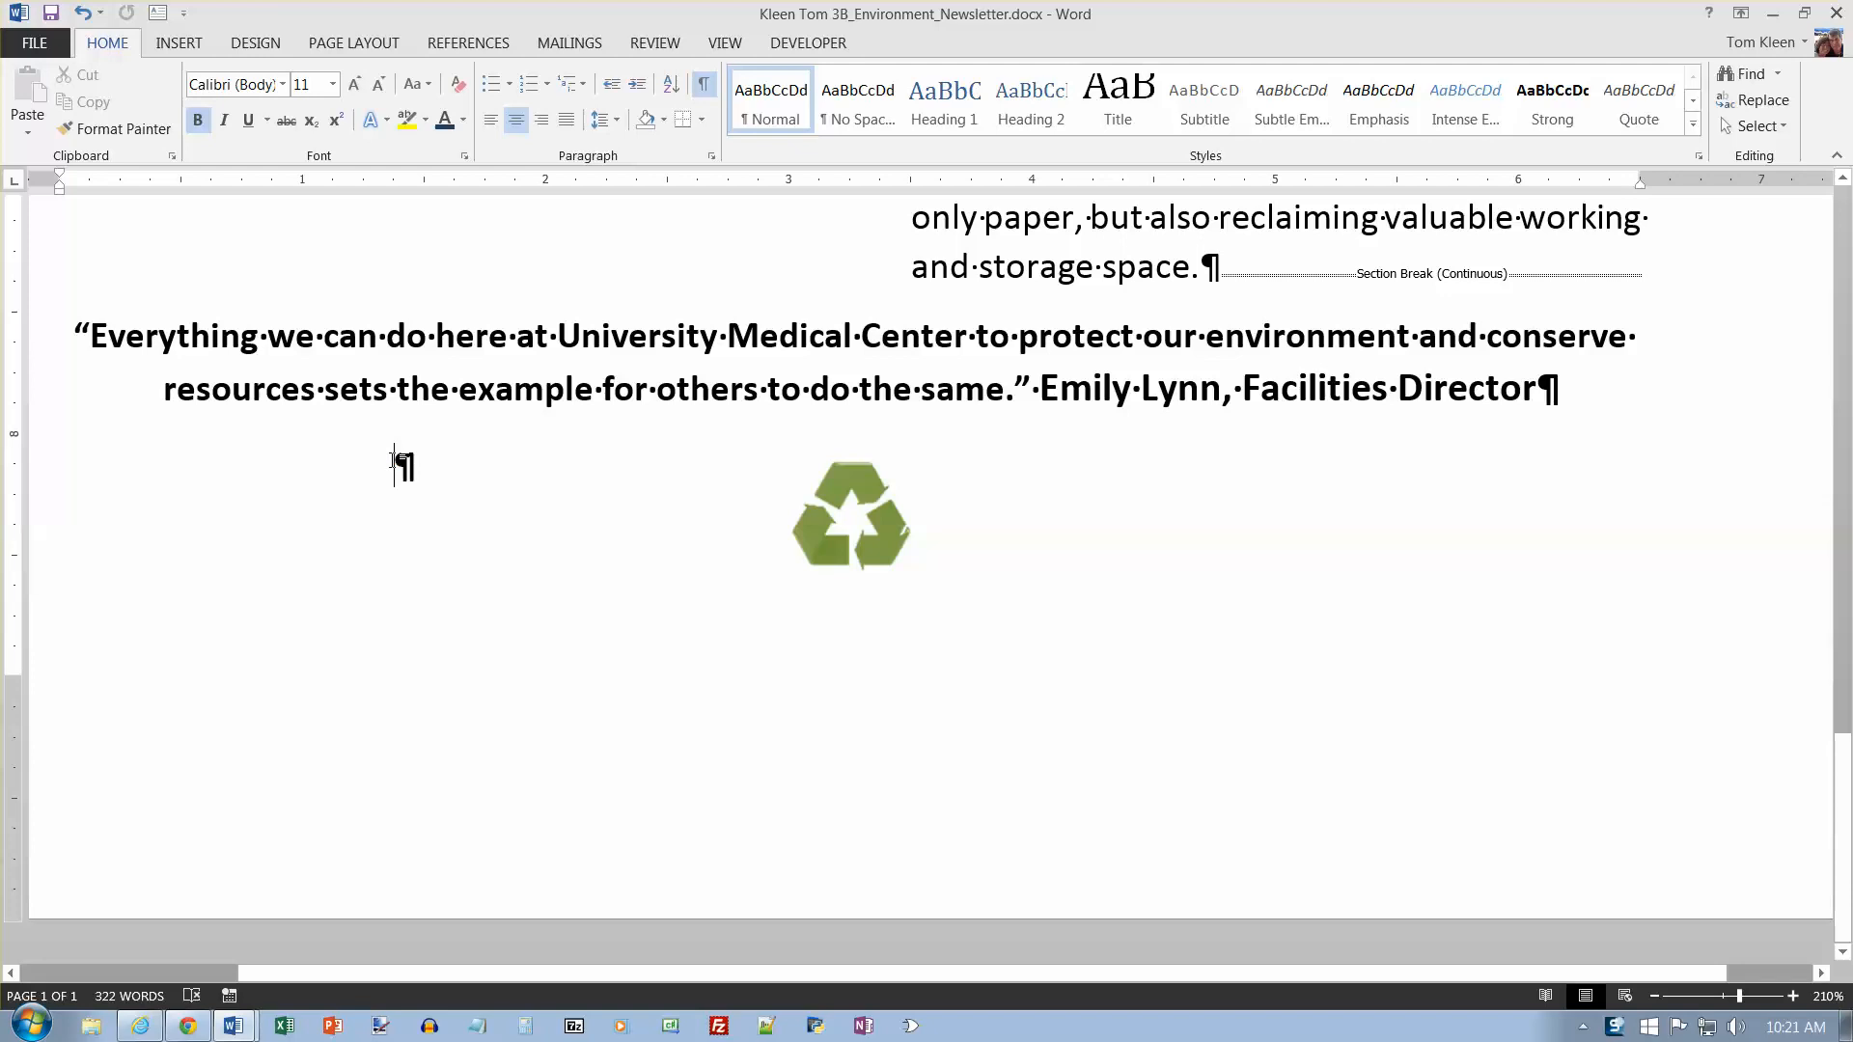
Step: Place the insertion point at the end of the newsletter's first paragraph, directly after "guidelines."
ctrl+scroll(1489, 819, down, 7)
scroll(1474, 792, up, 15)
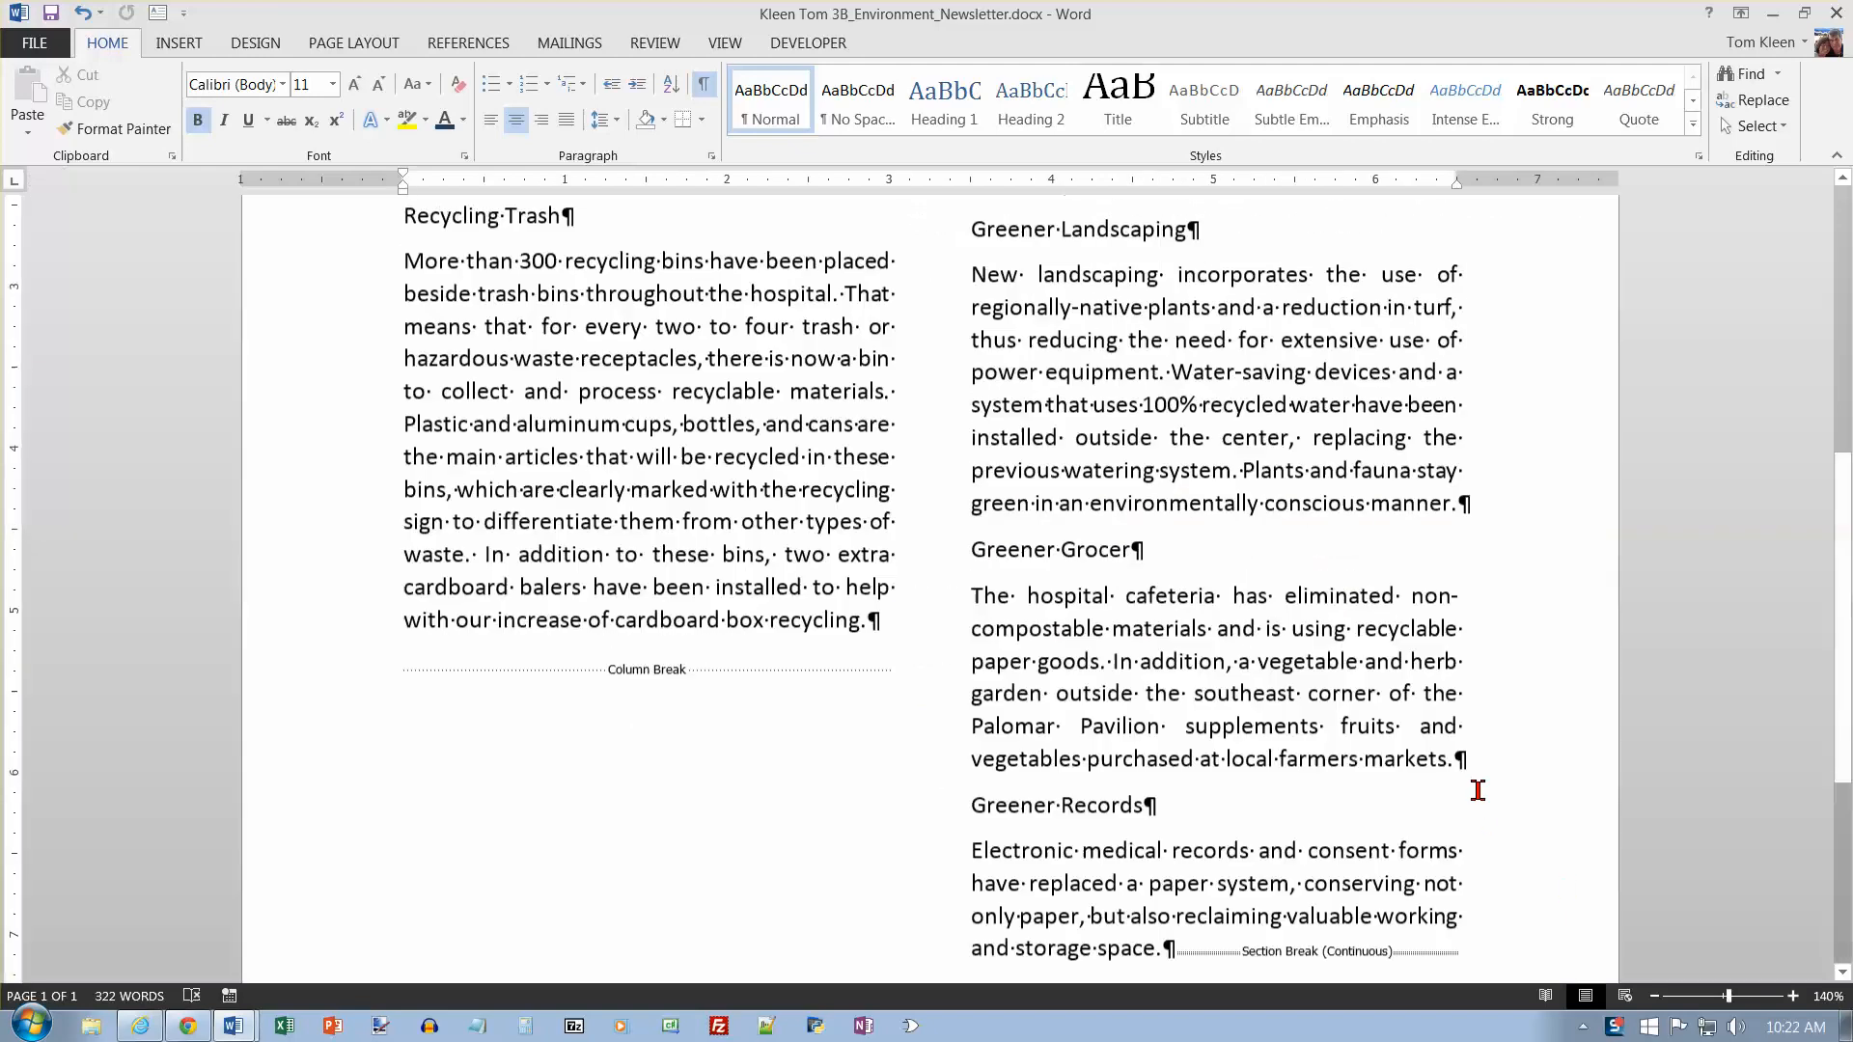
scroll(1477, 786, down, 4)
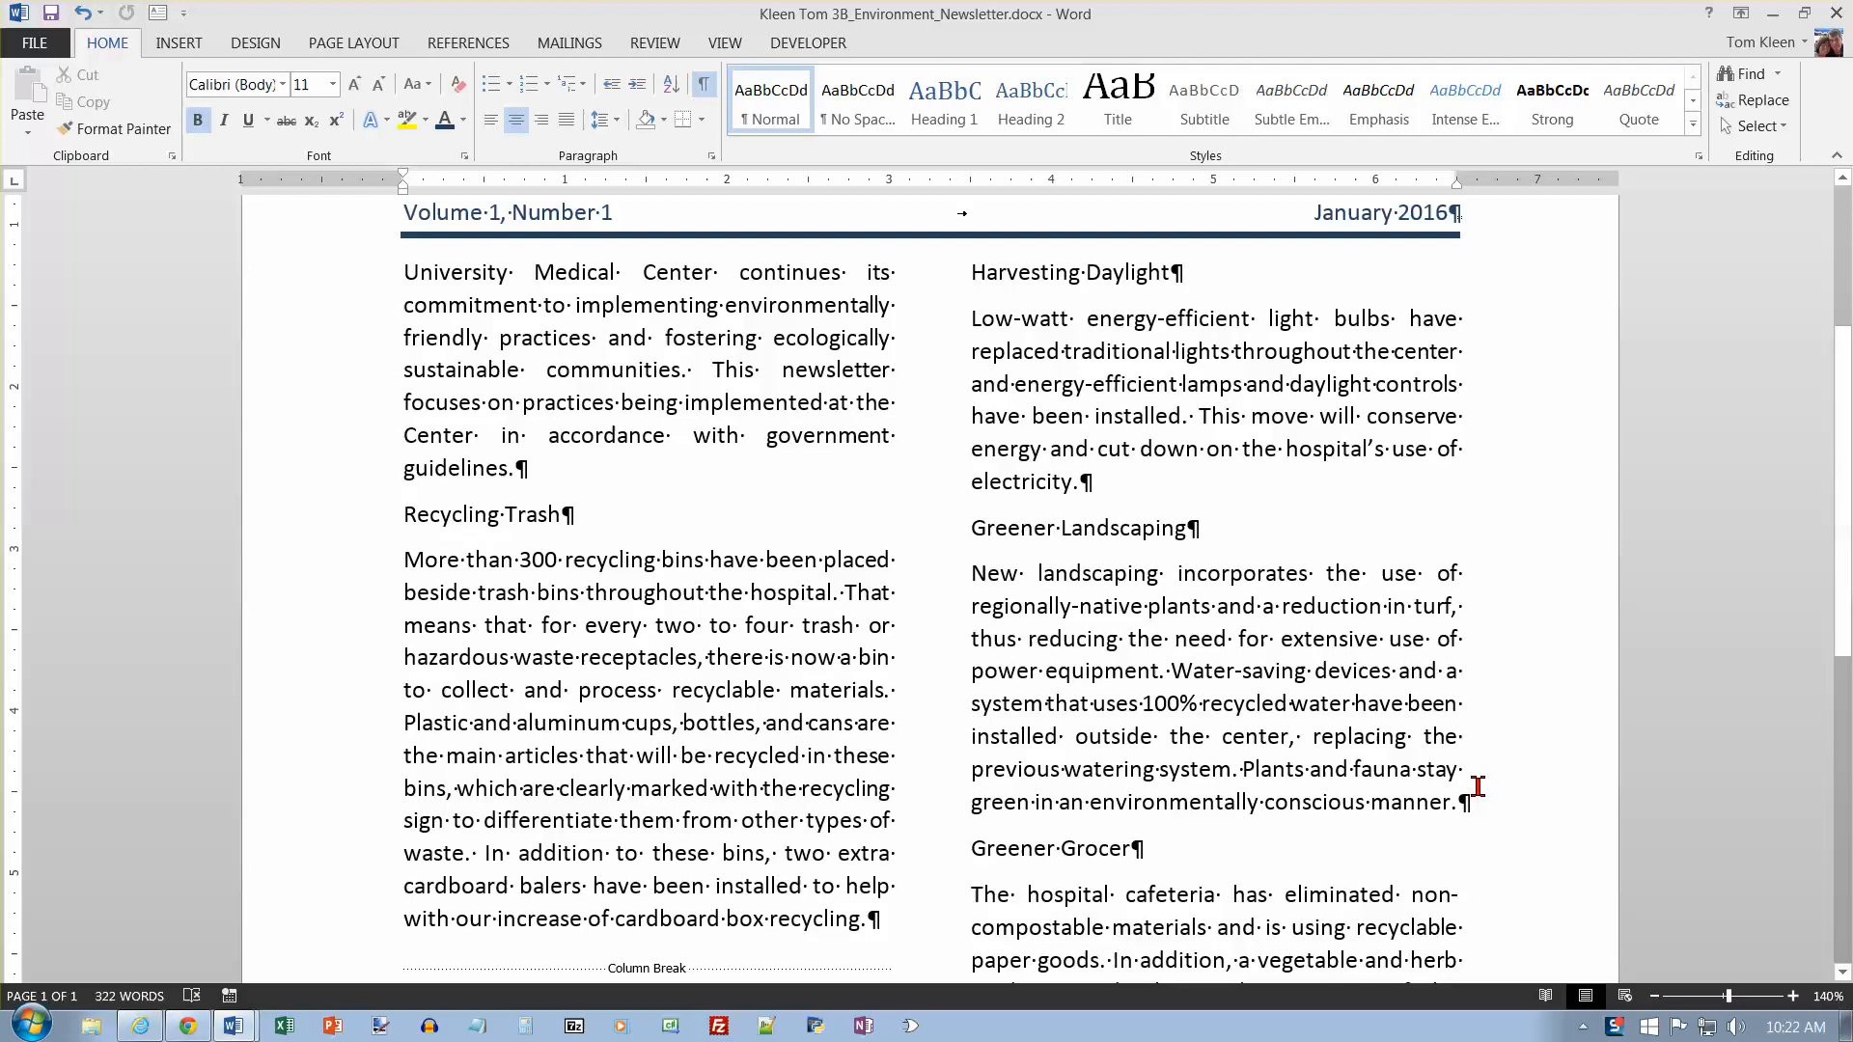
scroll(1477, 787, up, 3)
click(404, 515)
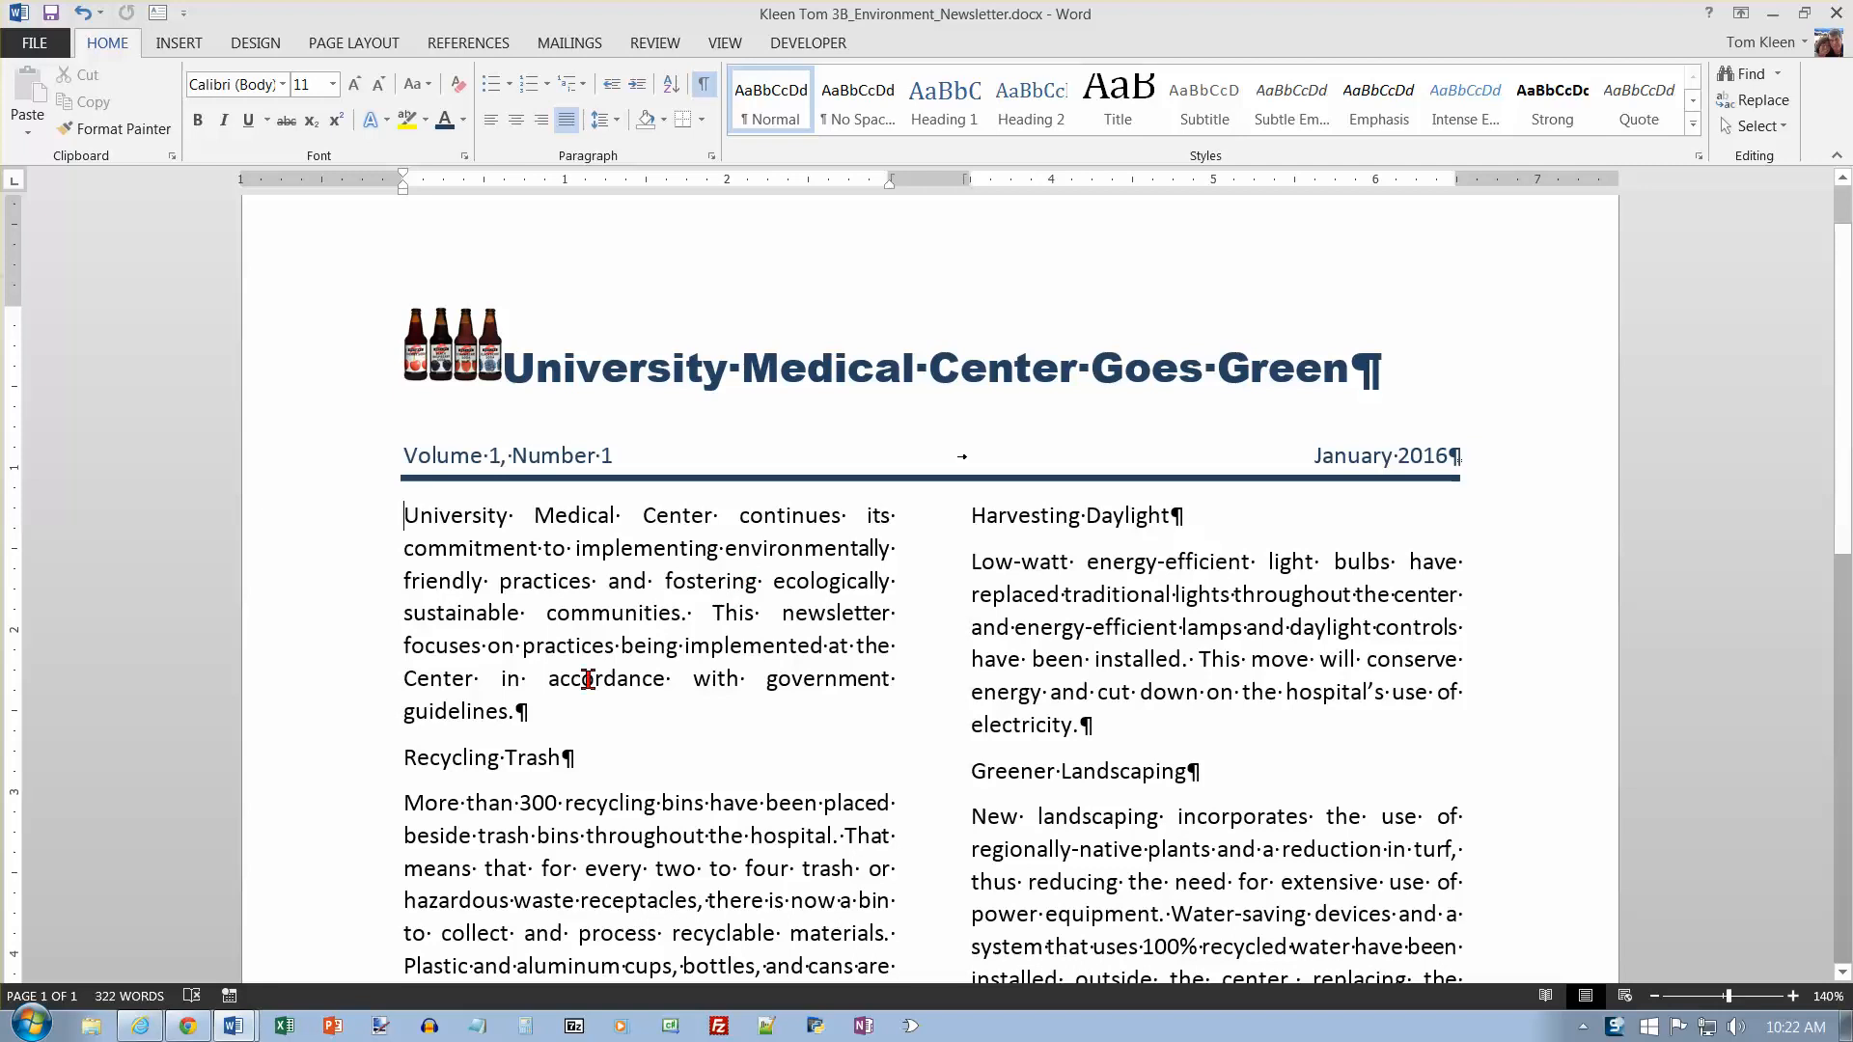
click(539, 719)
mouse_move(141, 1029)
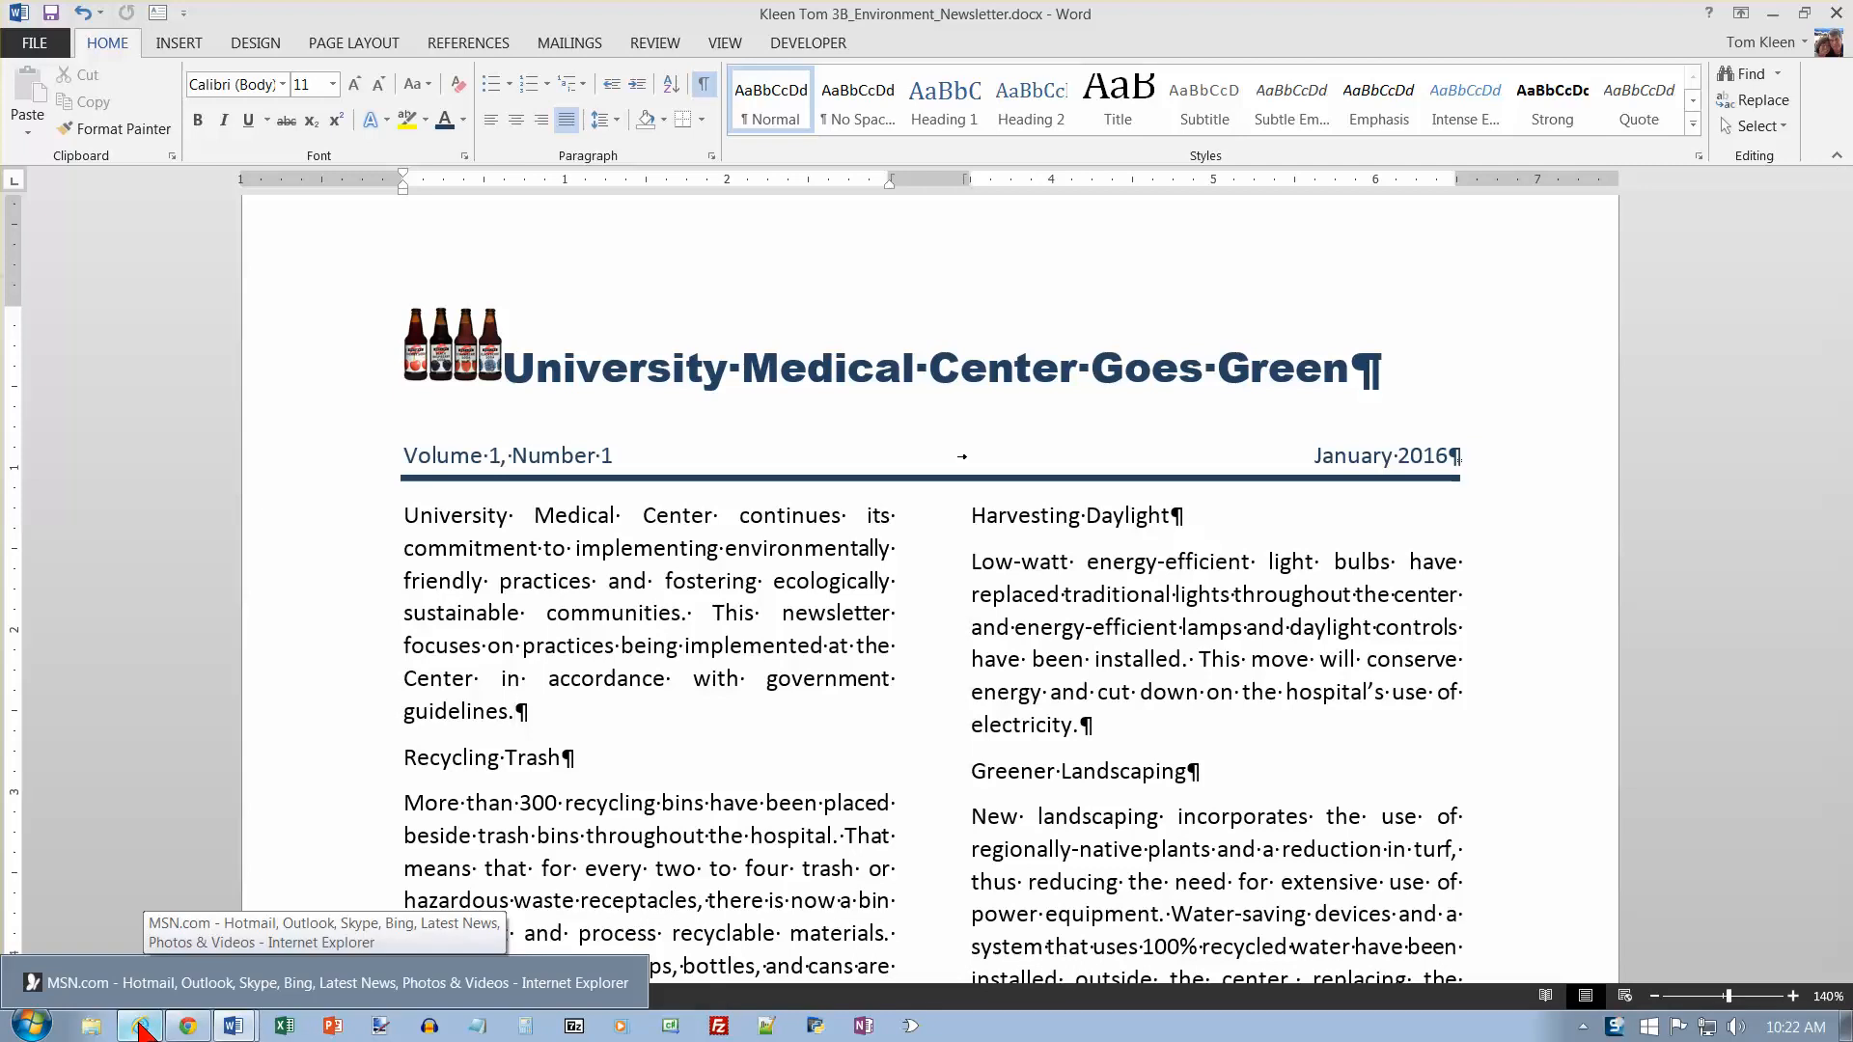
click(141, 1029)
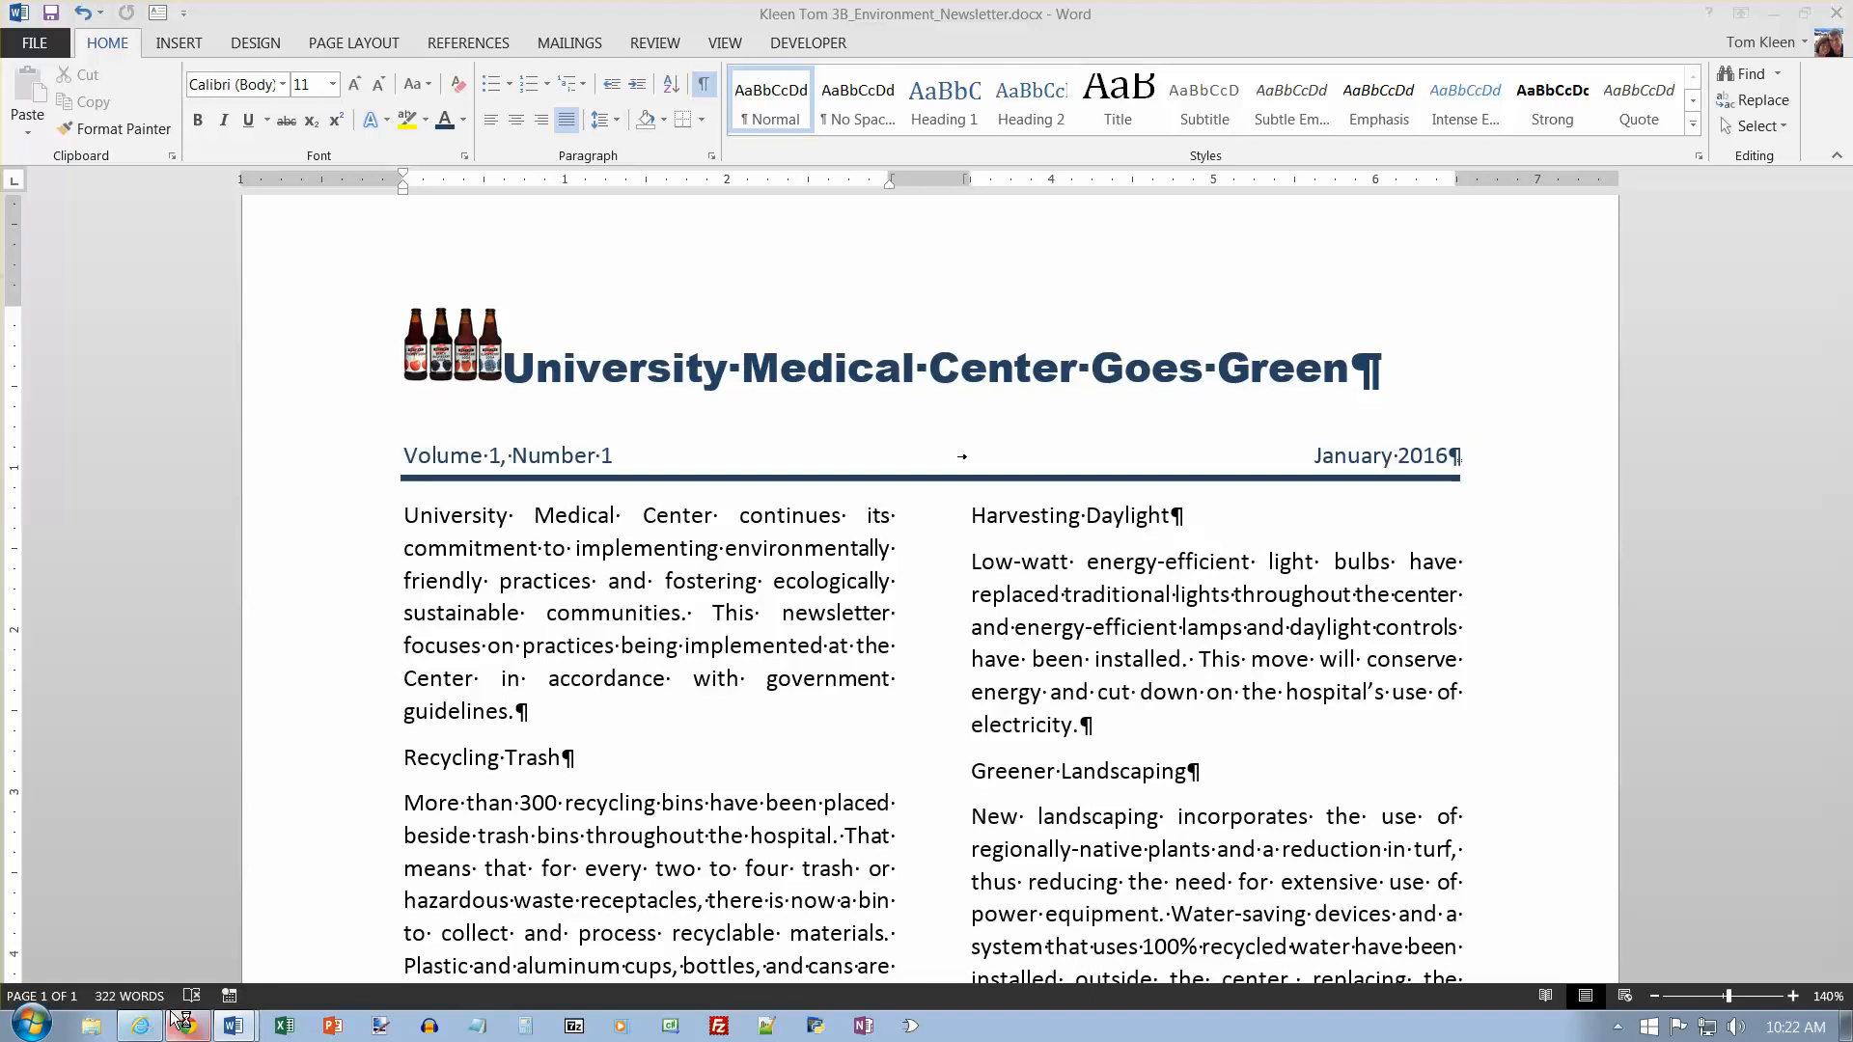
mouse_move(174, 1018)
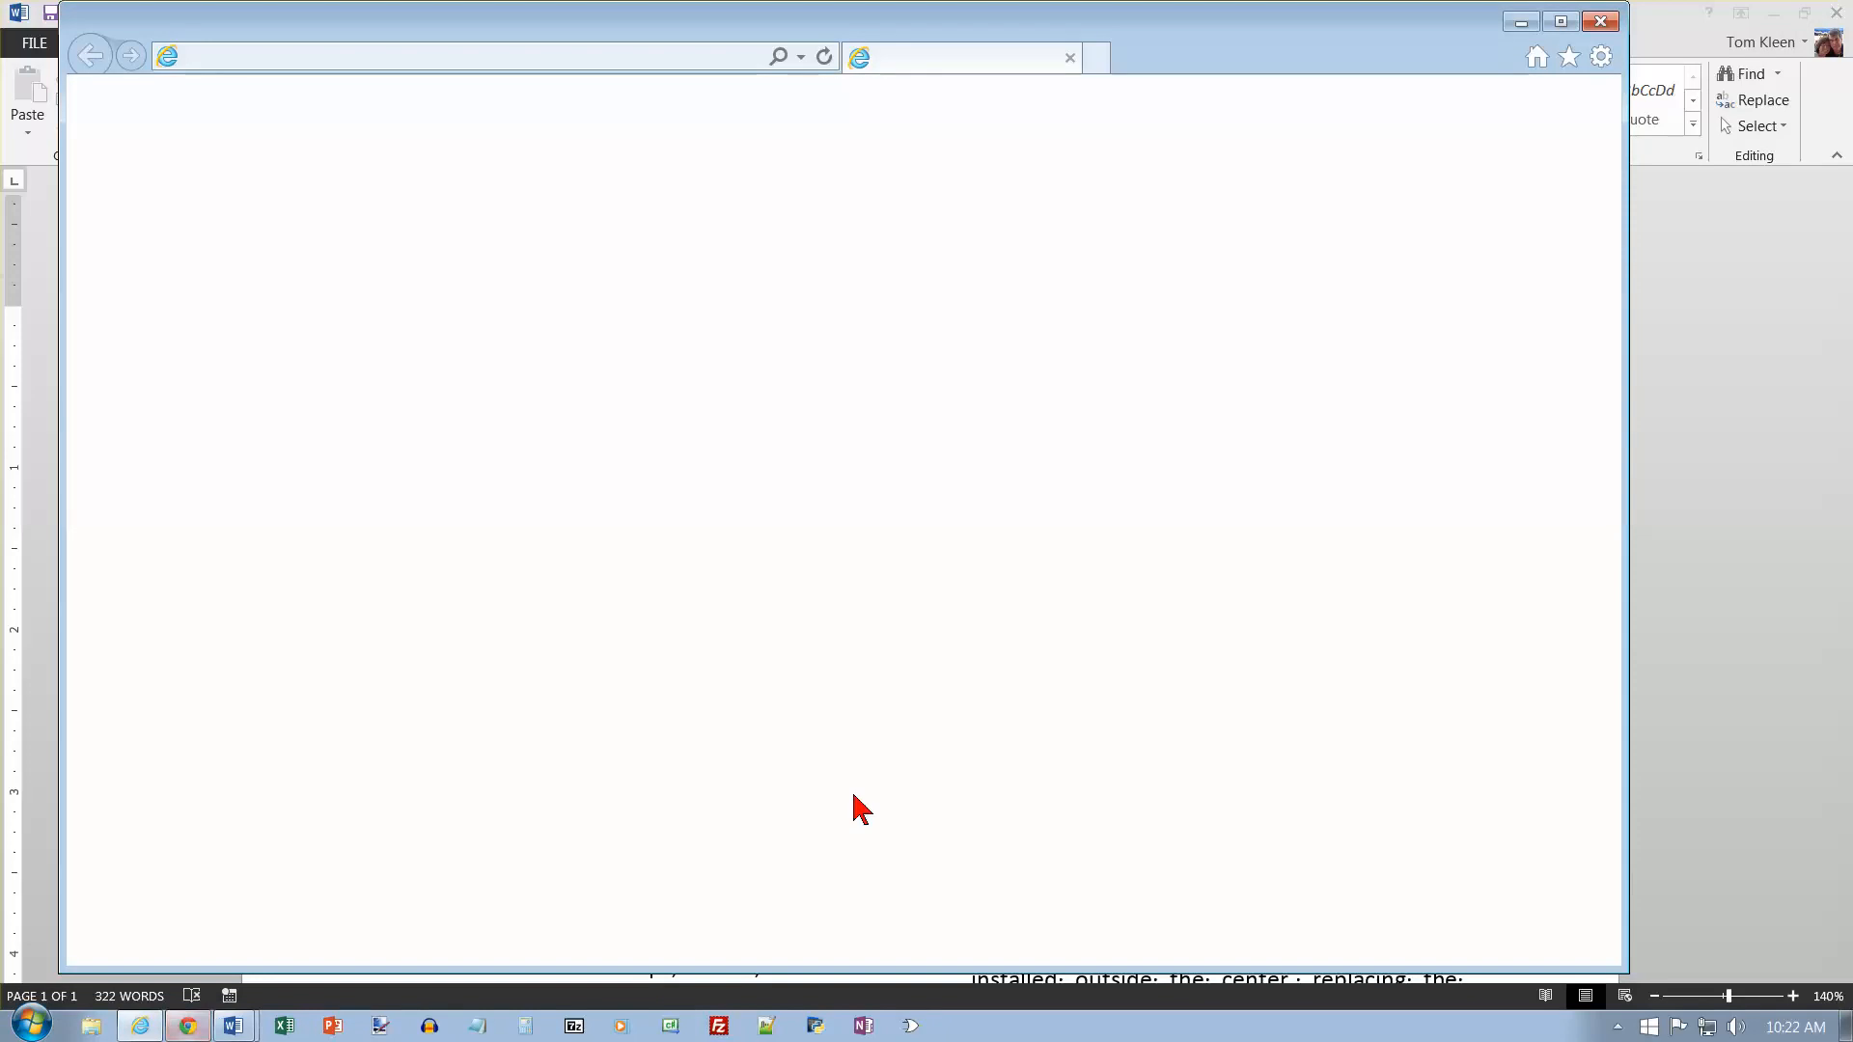
click(1560, 21)
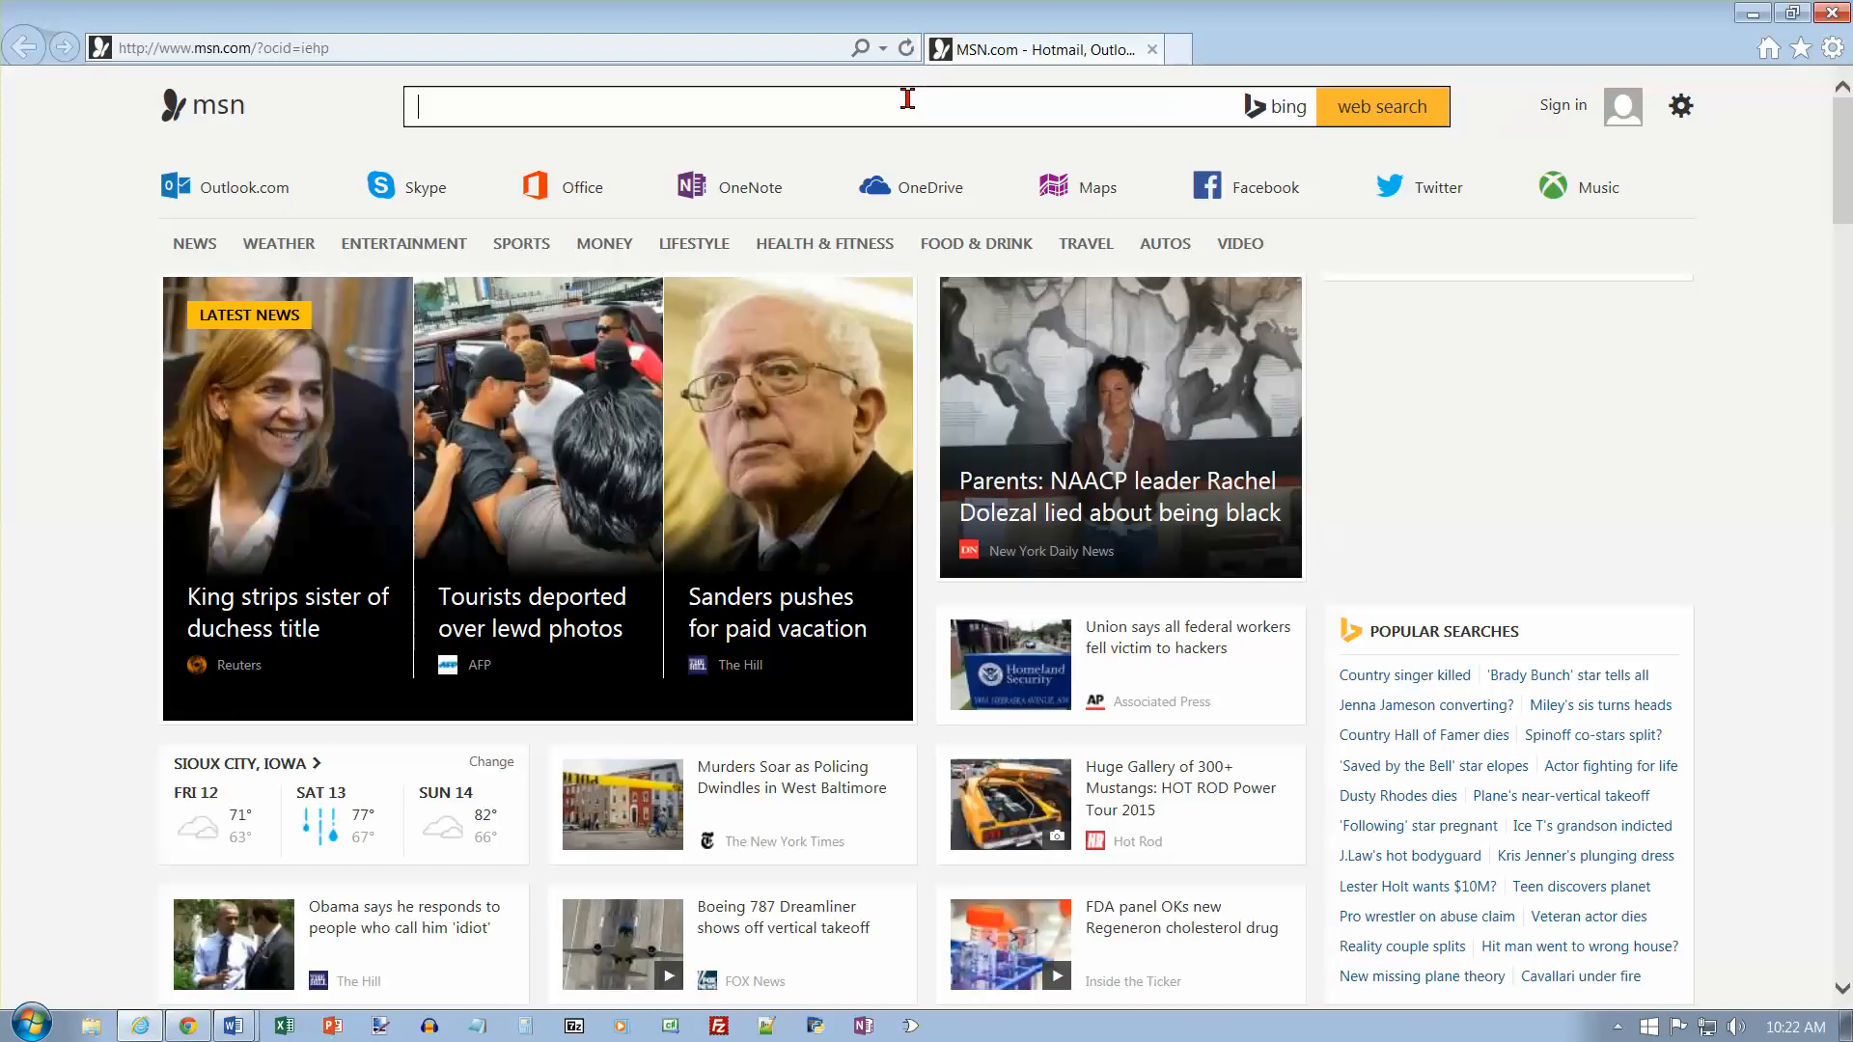
click(419, 51)
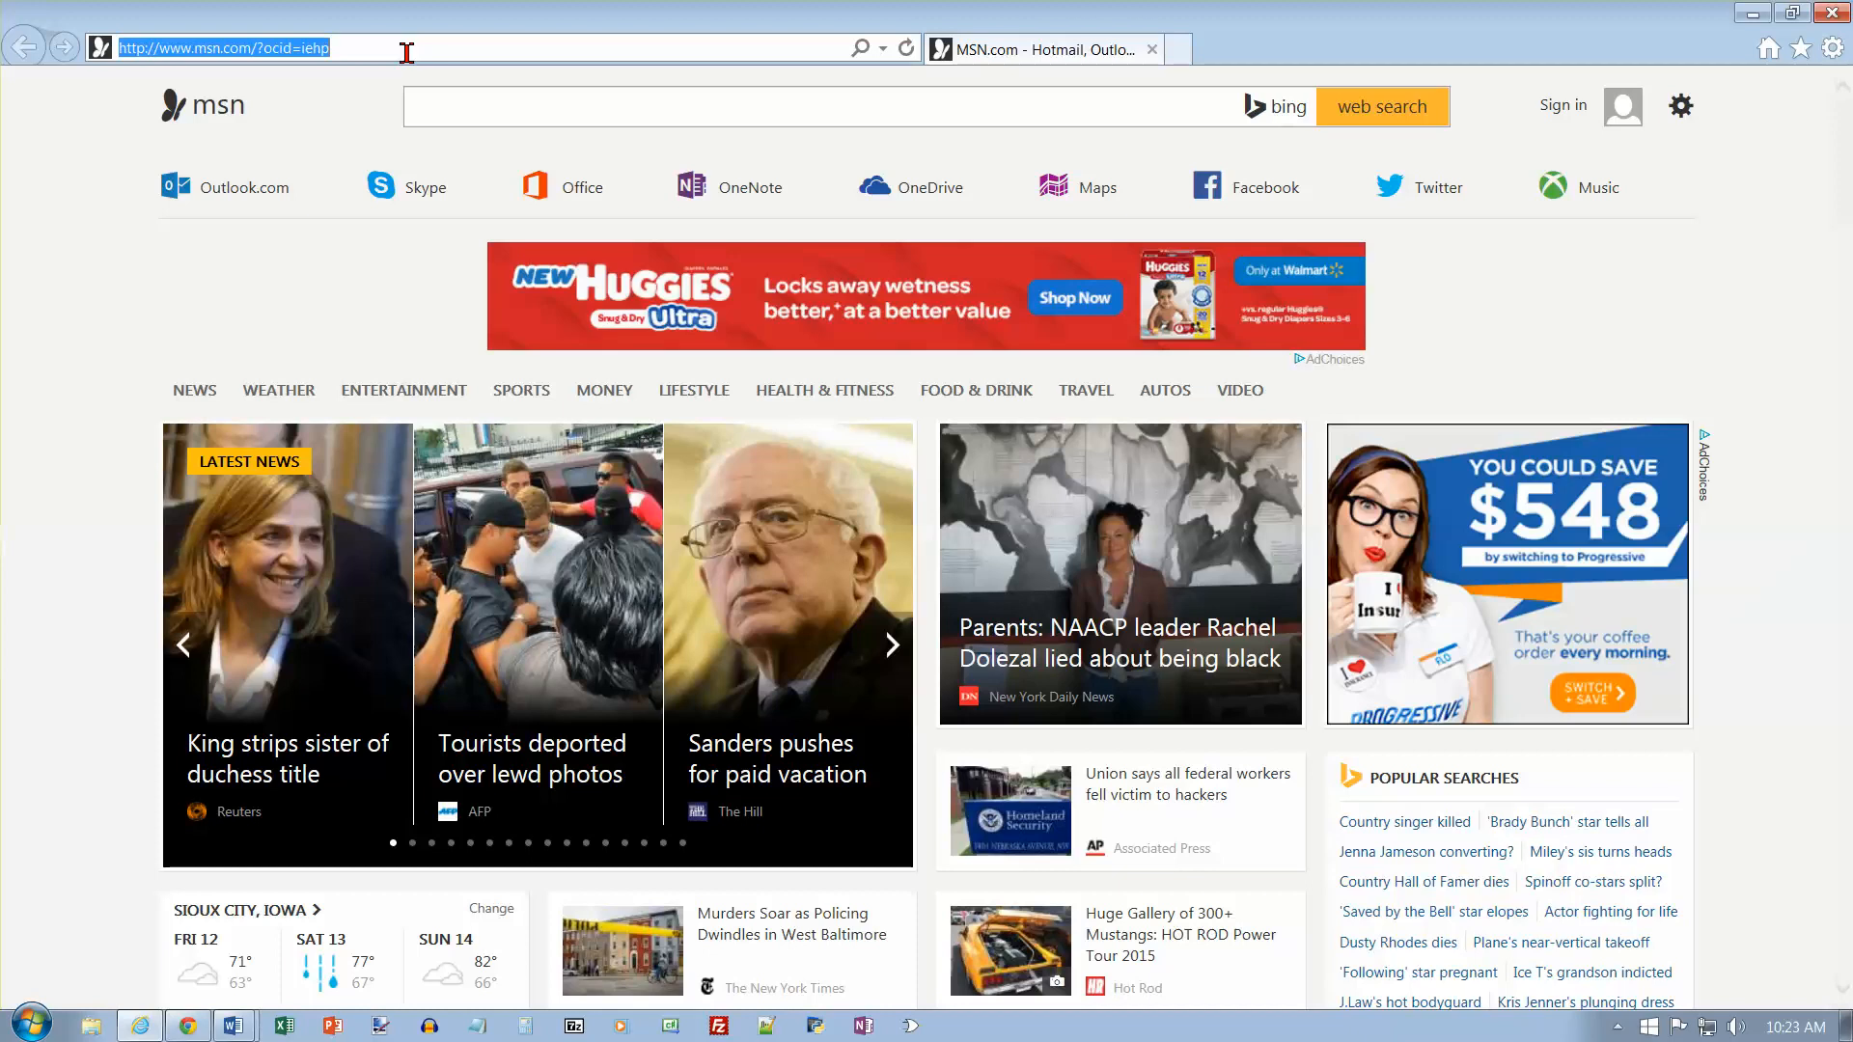
text(w)
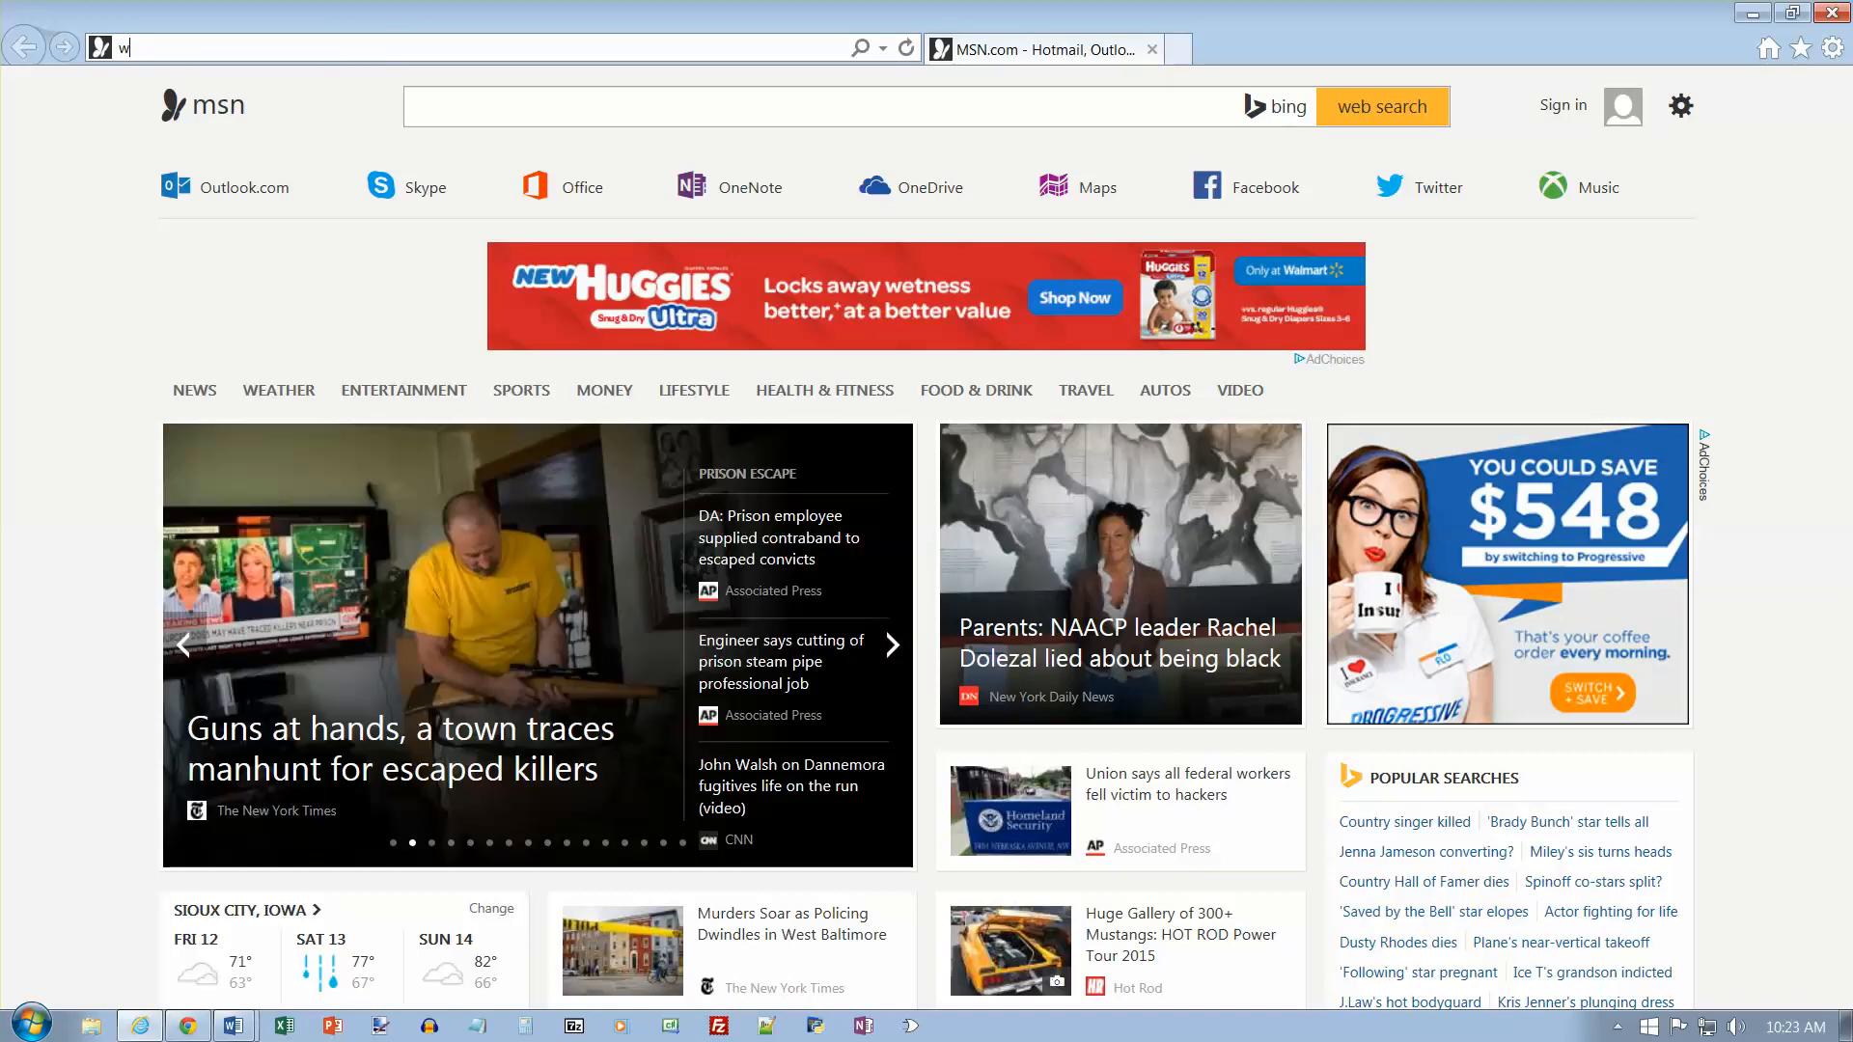
text(ww.epa.gov/os)
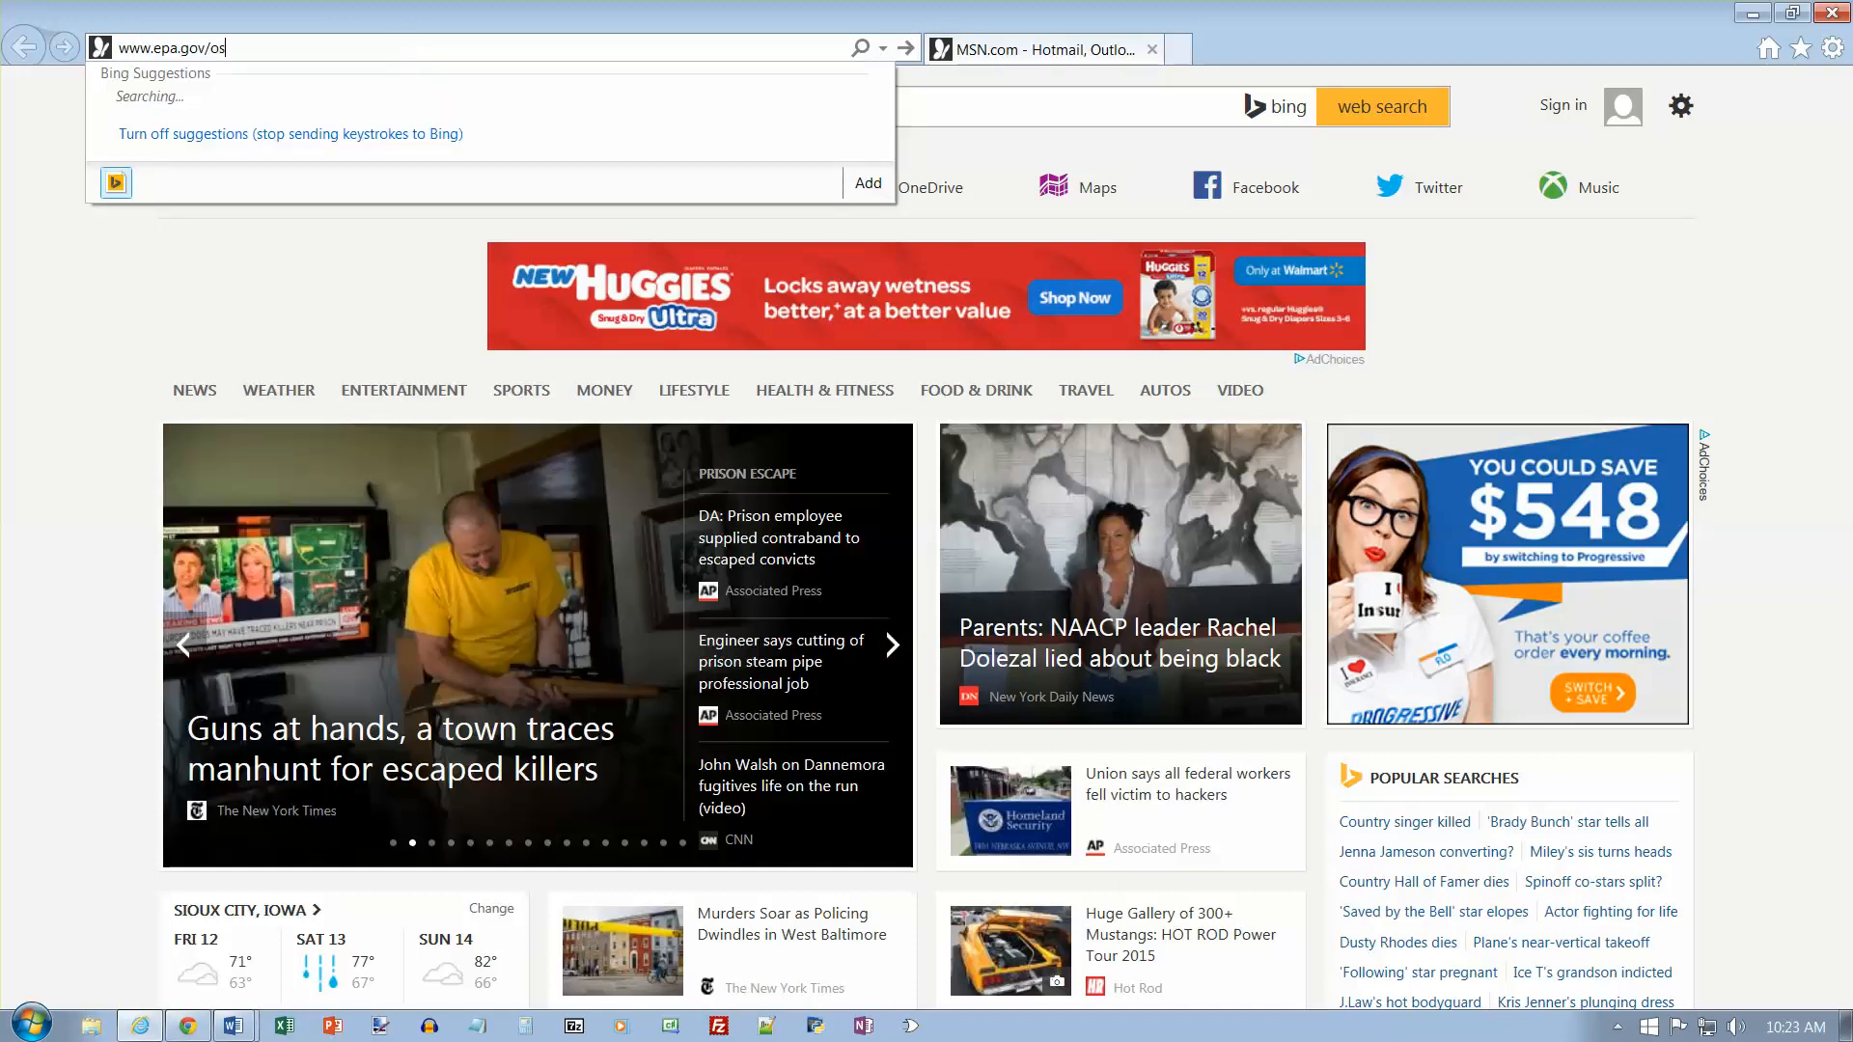
text(w/conserve)
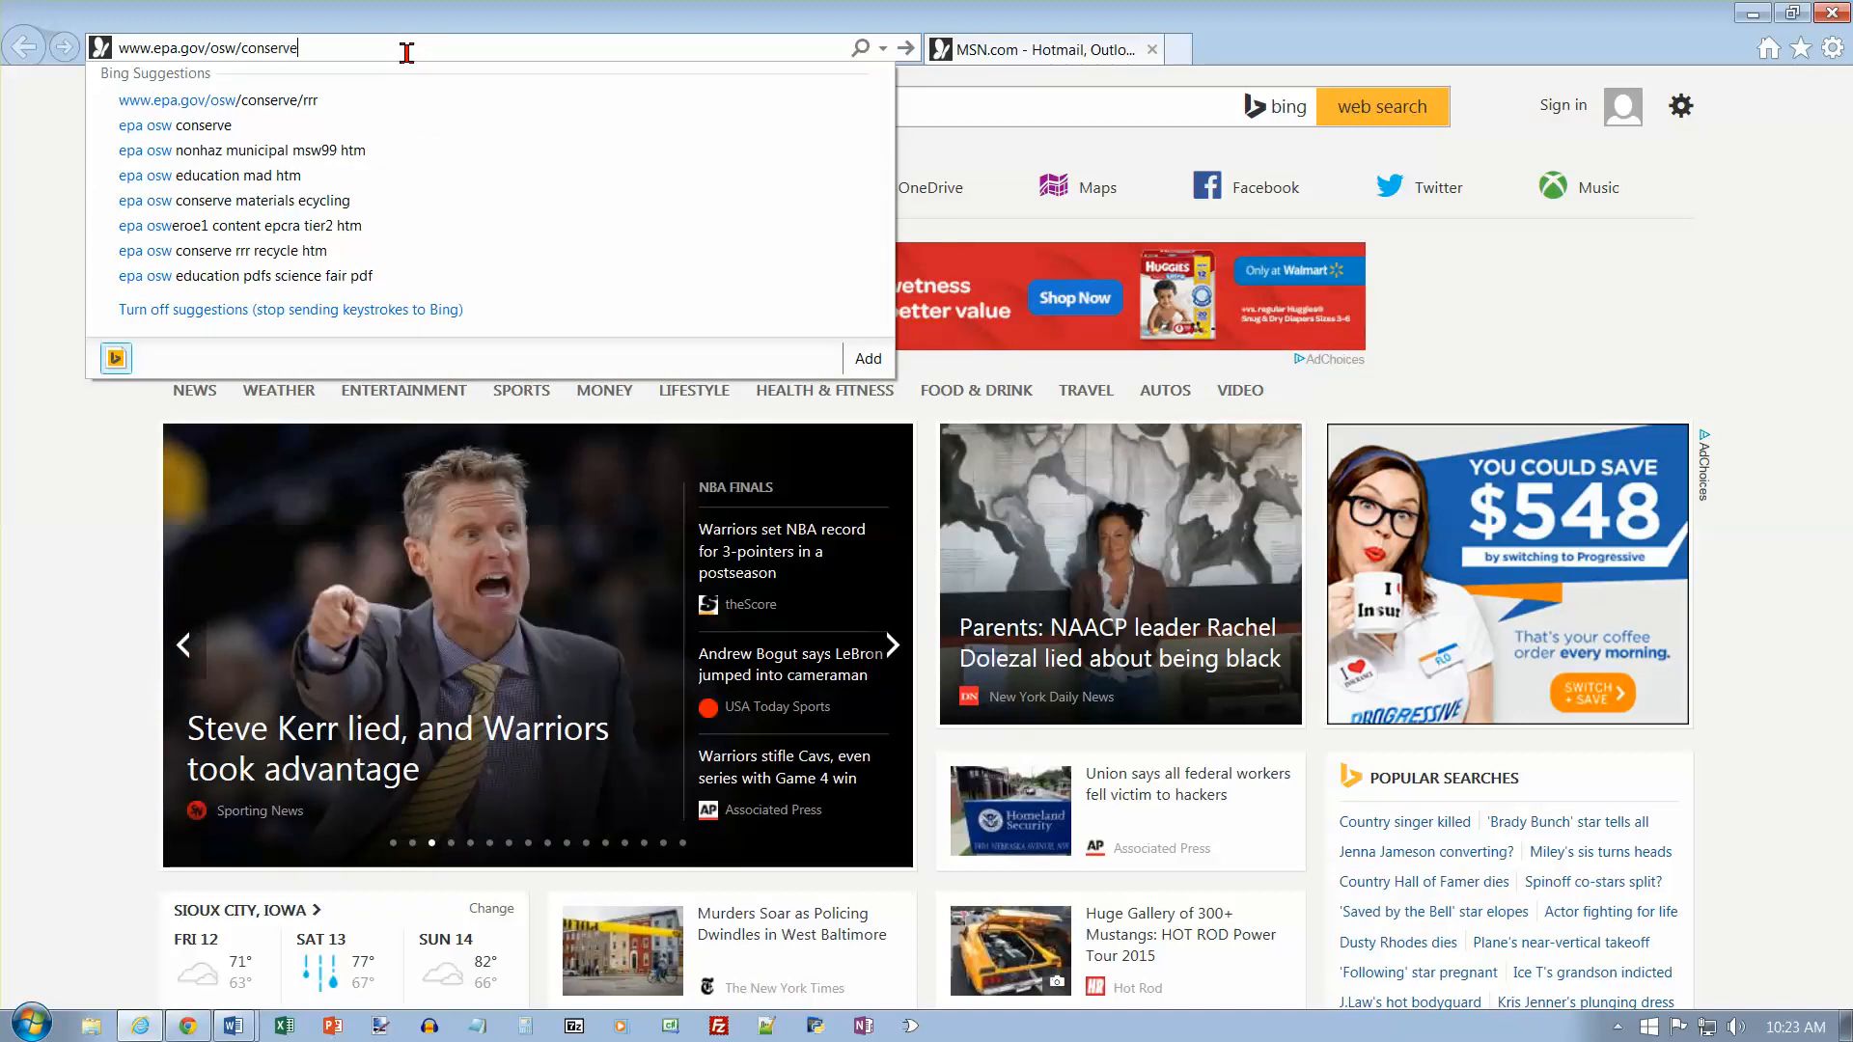
key(Return)
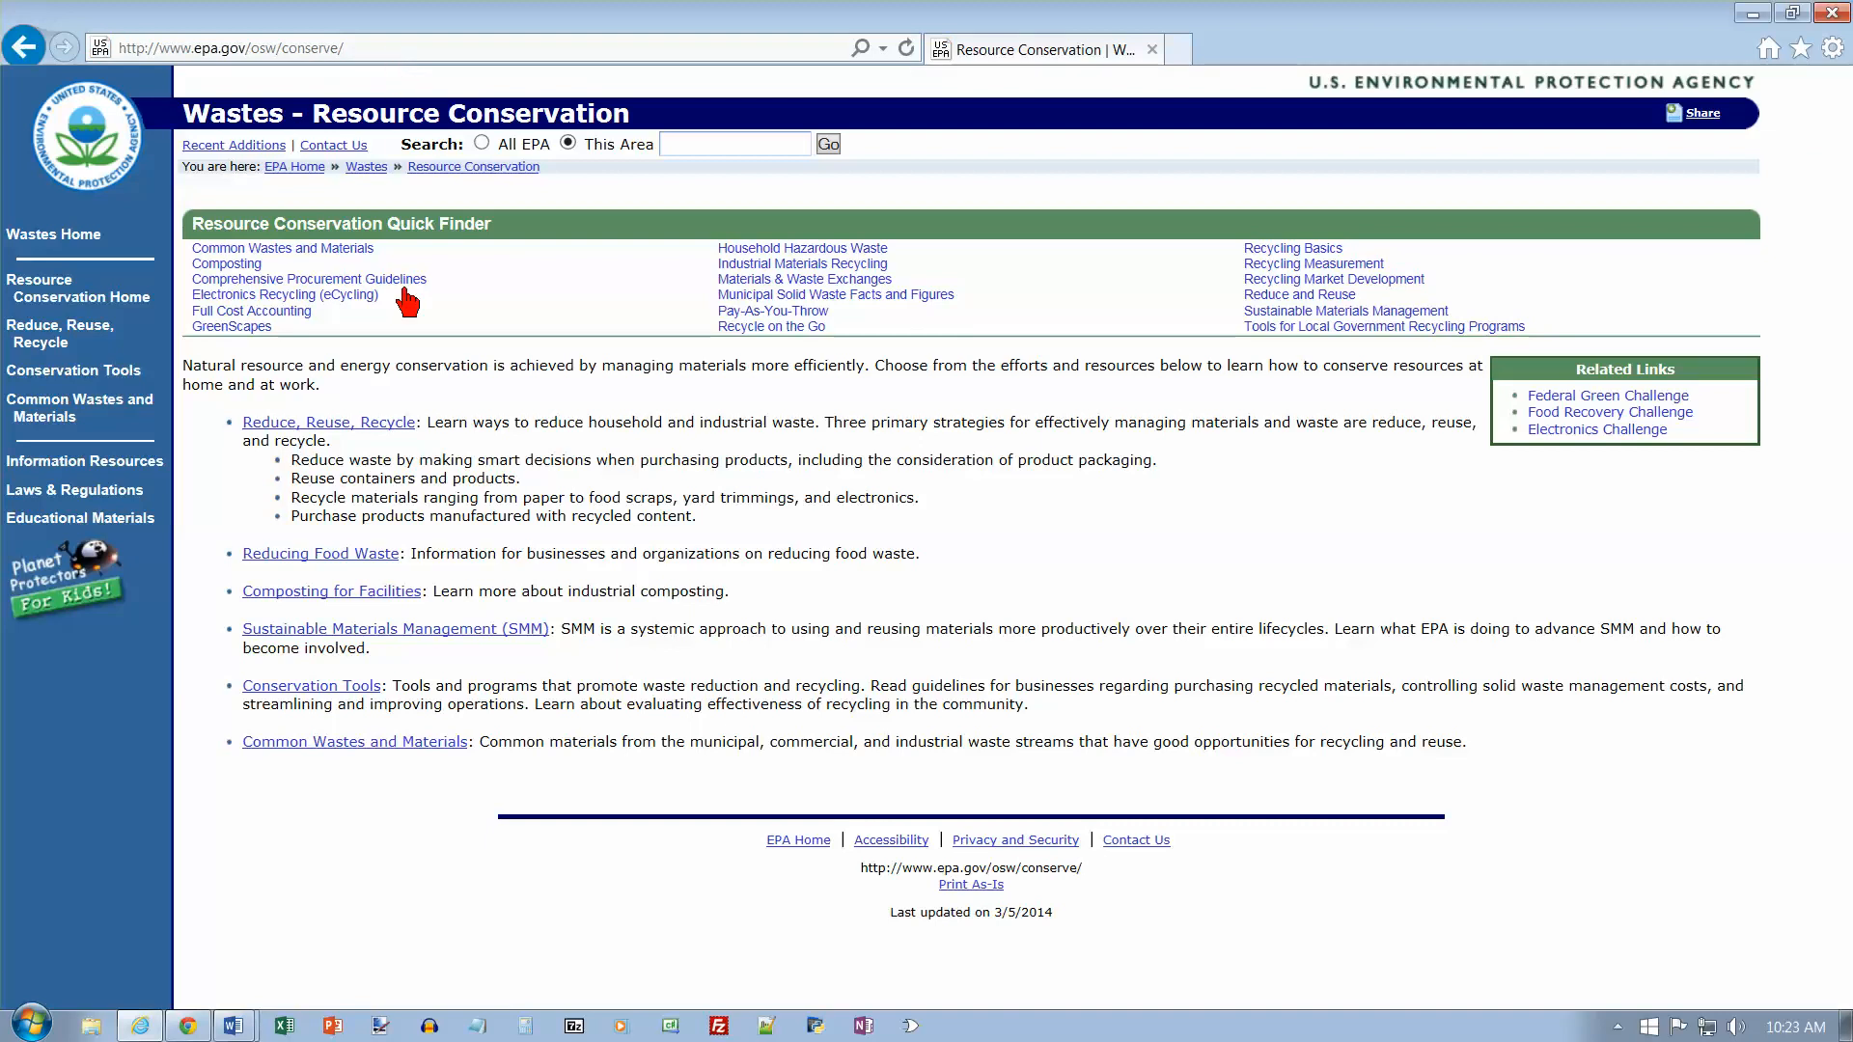
Step: Return to the Word newsletter and insert a screen clipping of the EPA page, from the browser window's upper corner to just below the last bullet
mouse_move(237, 1028)
click(242, 978)
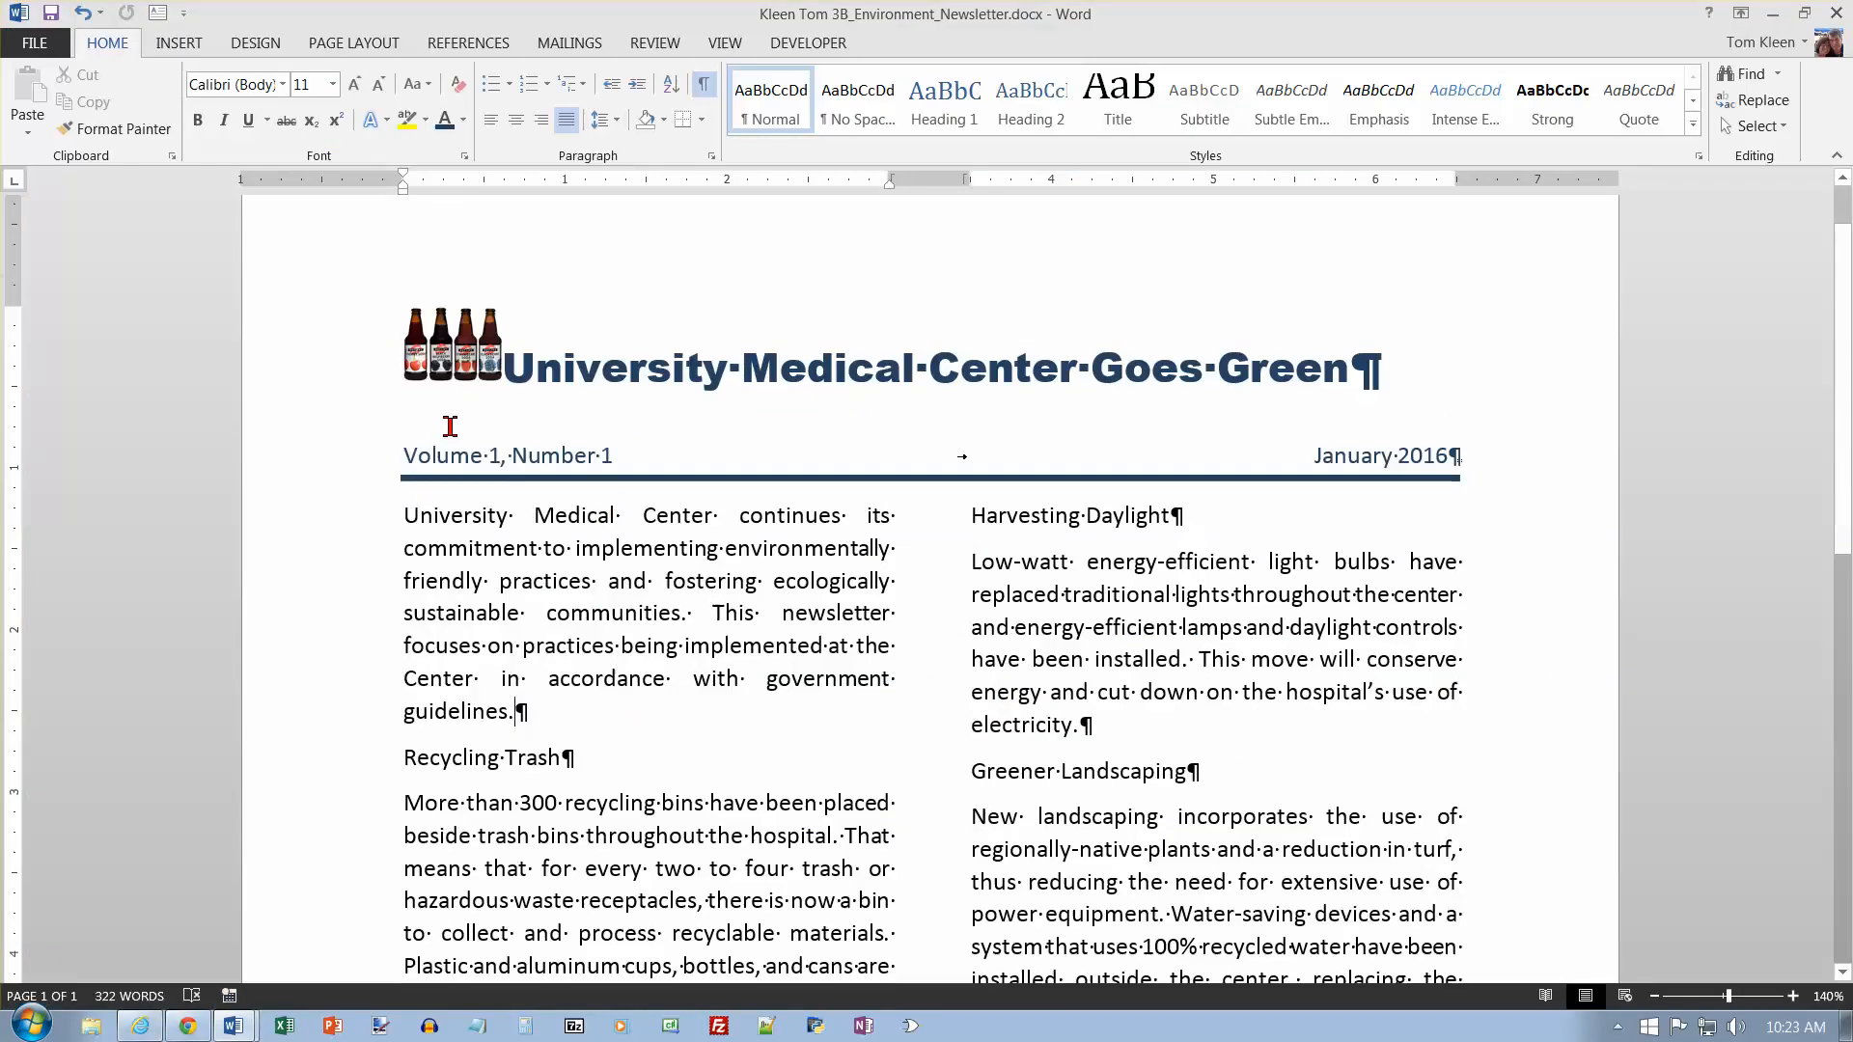
click(180, 42)
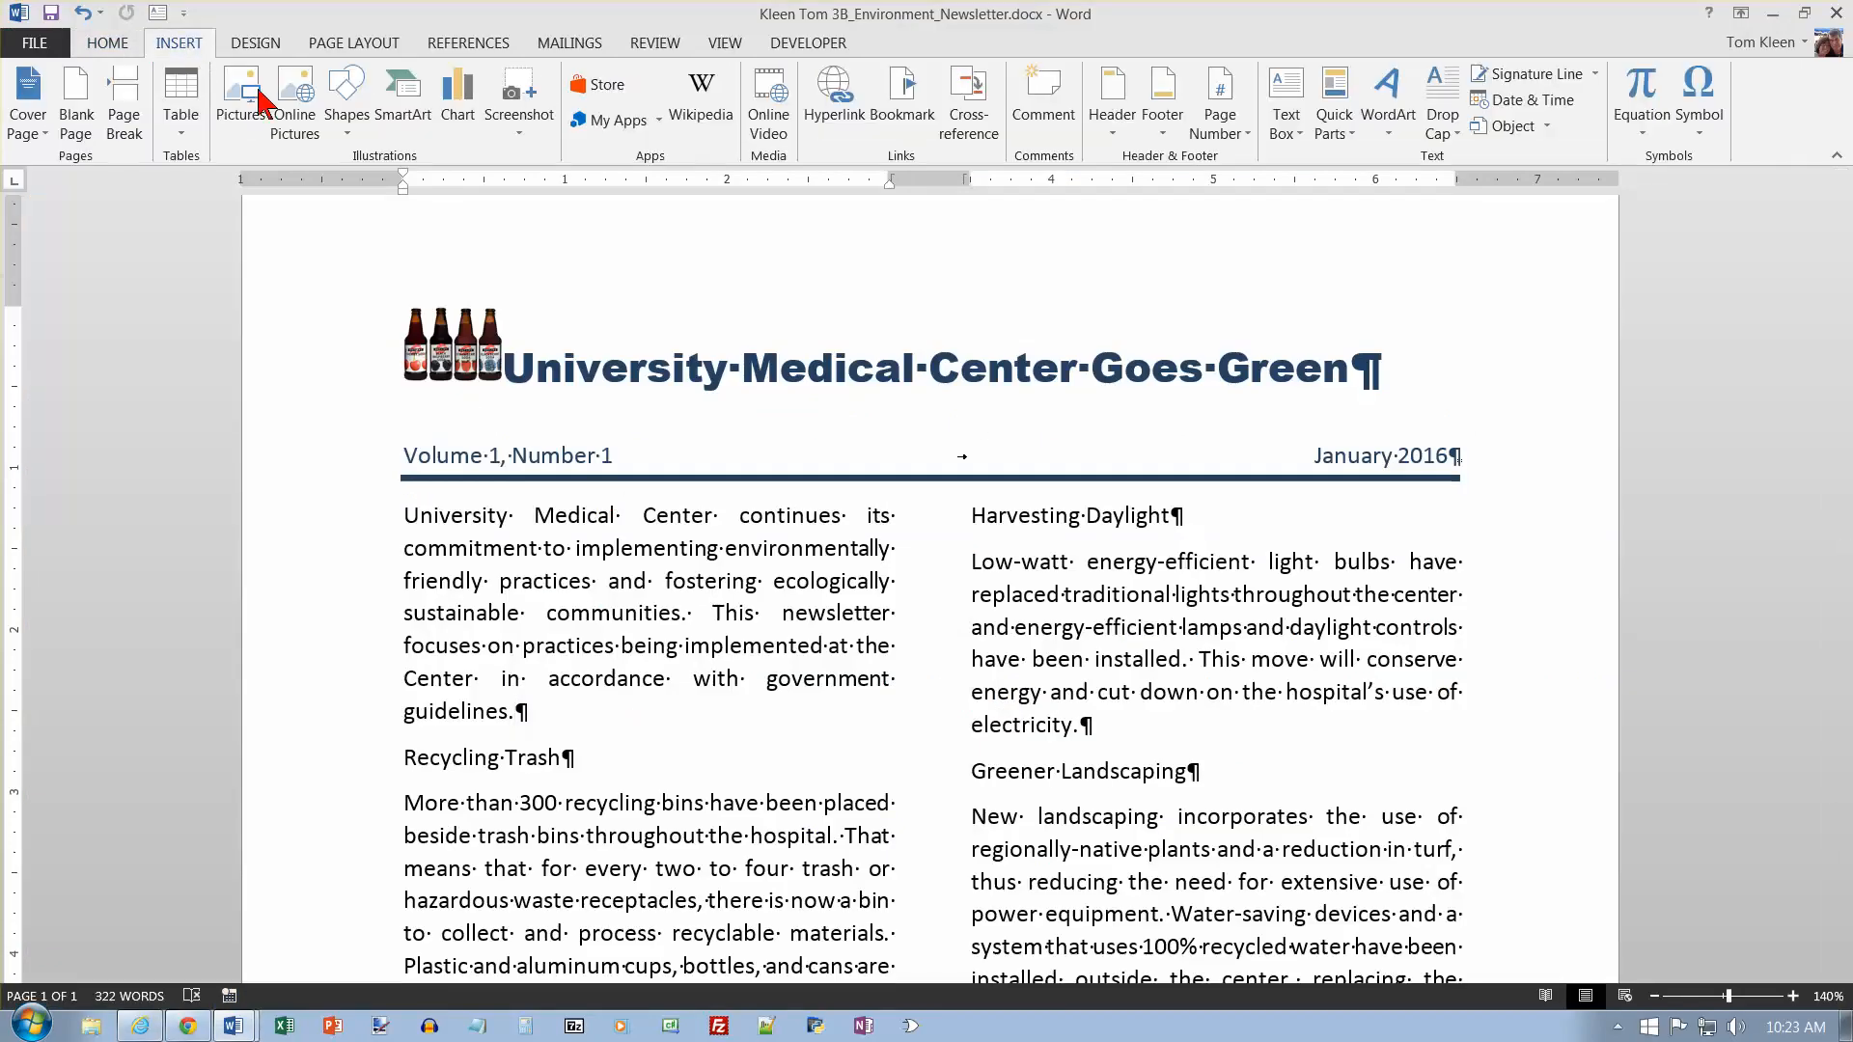
click(522, 137)
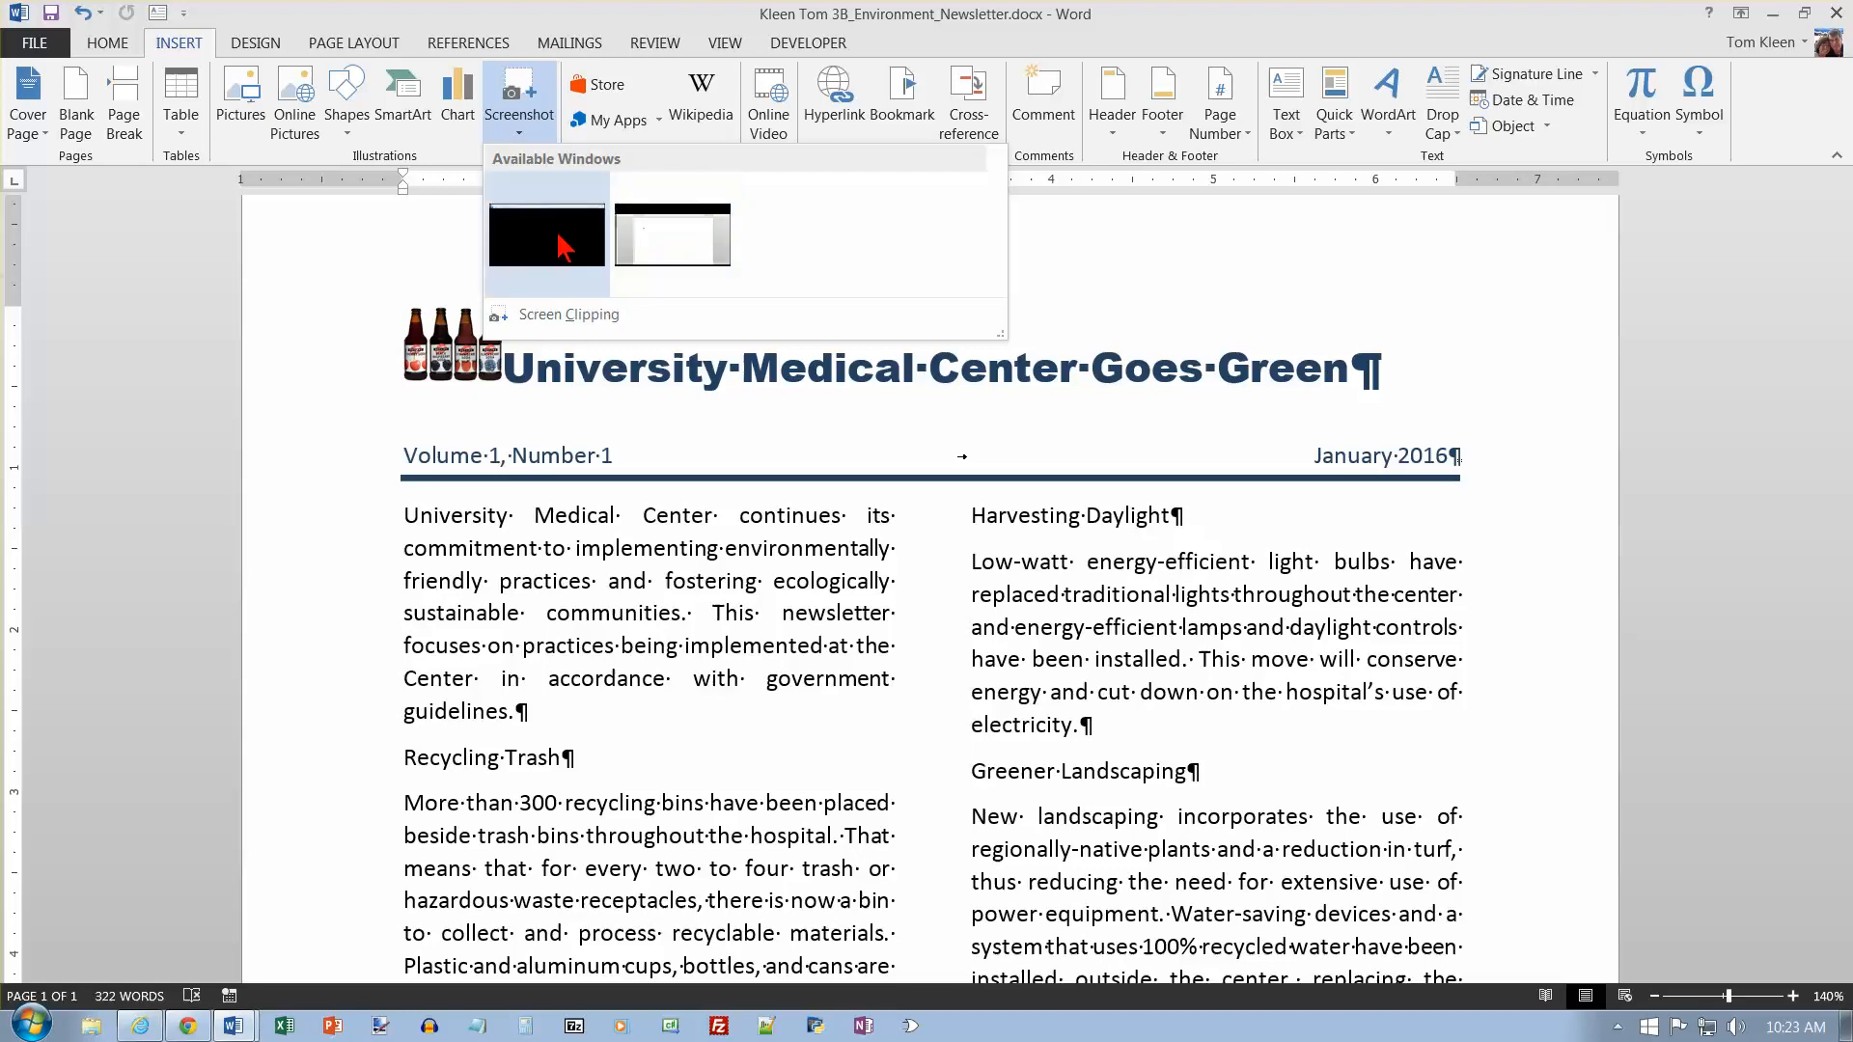
click(555, 315)
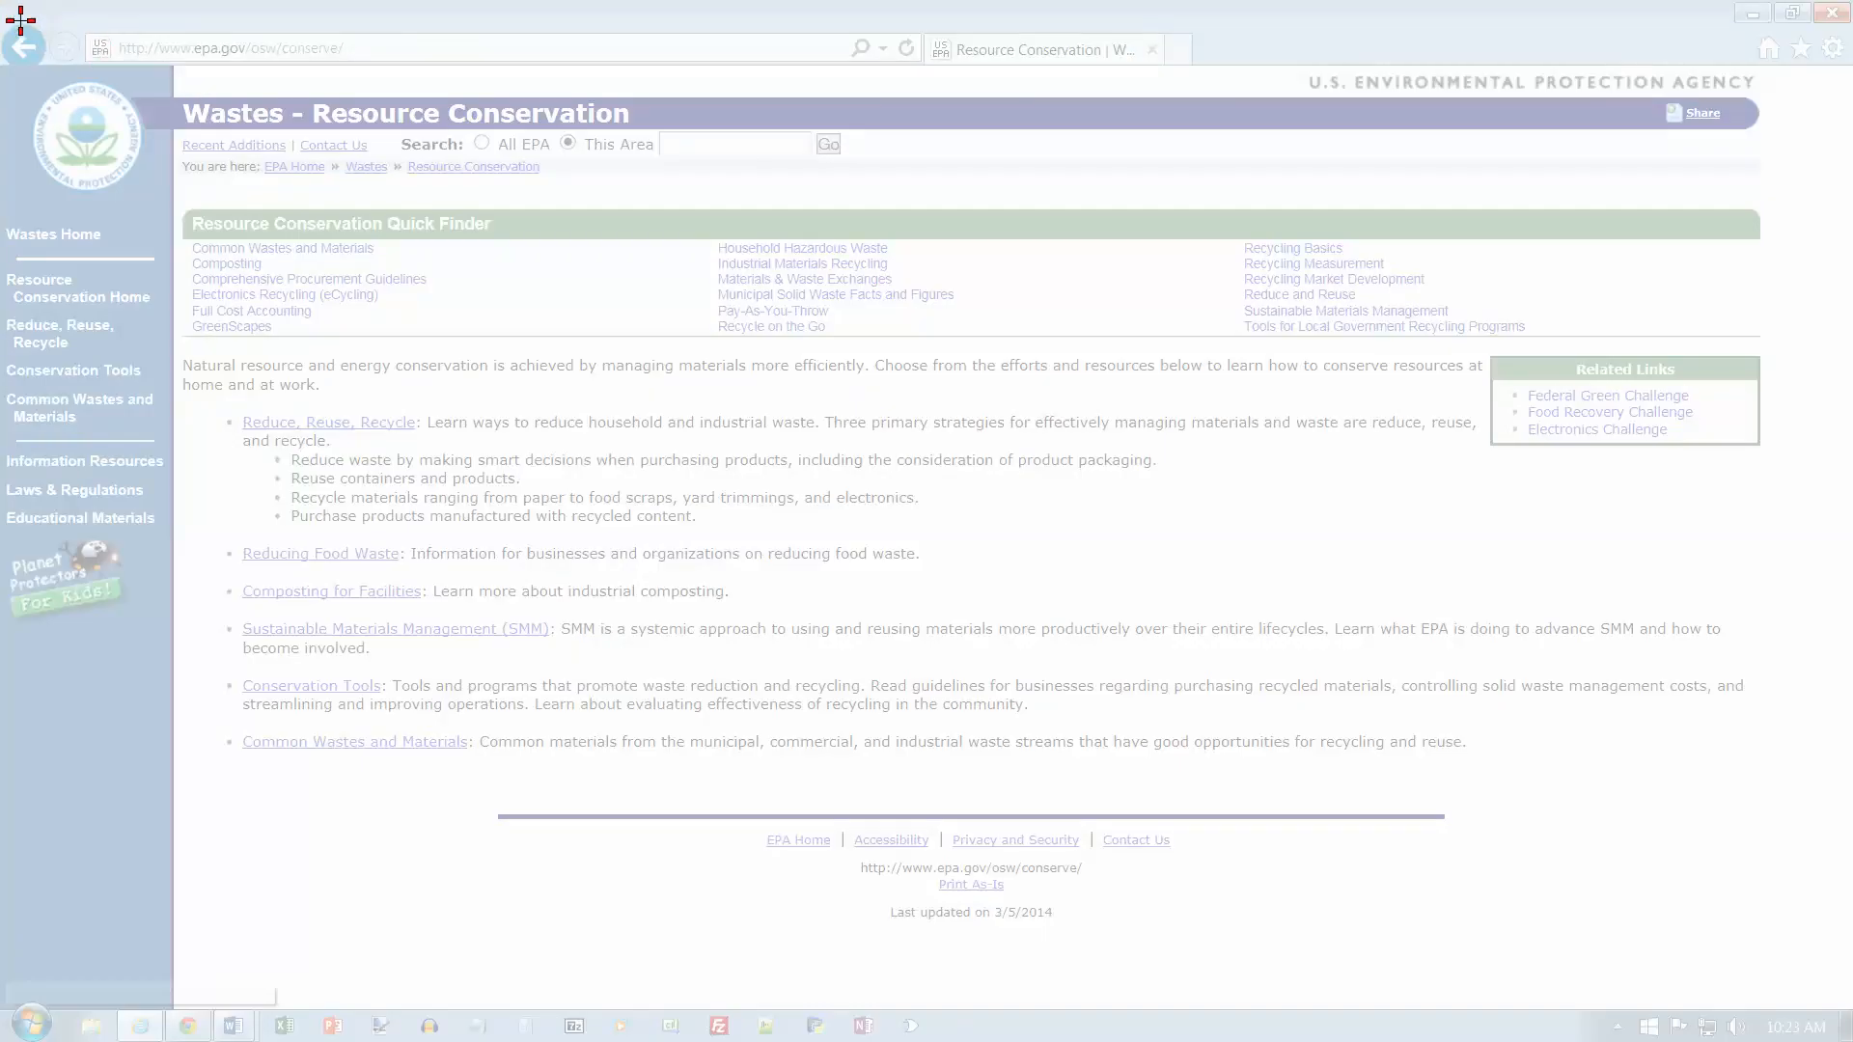
drag(6, 18, 1766, 769)
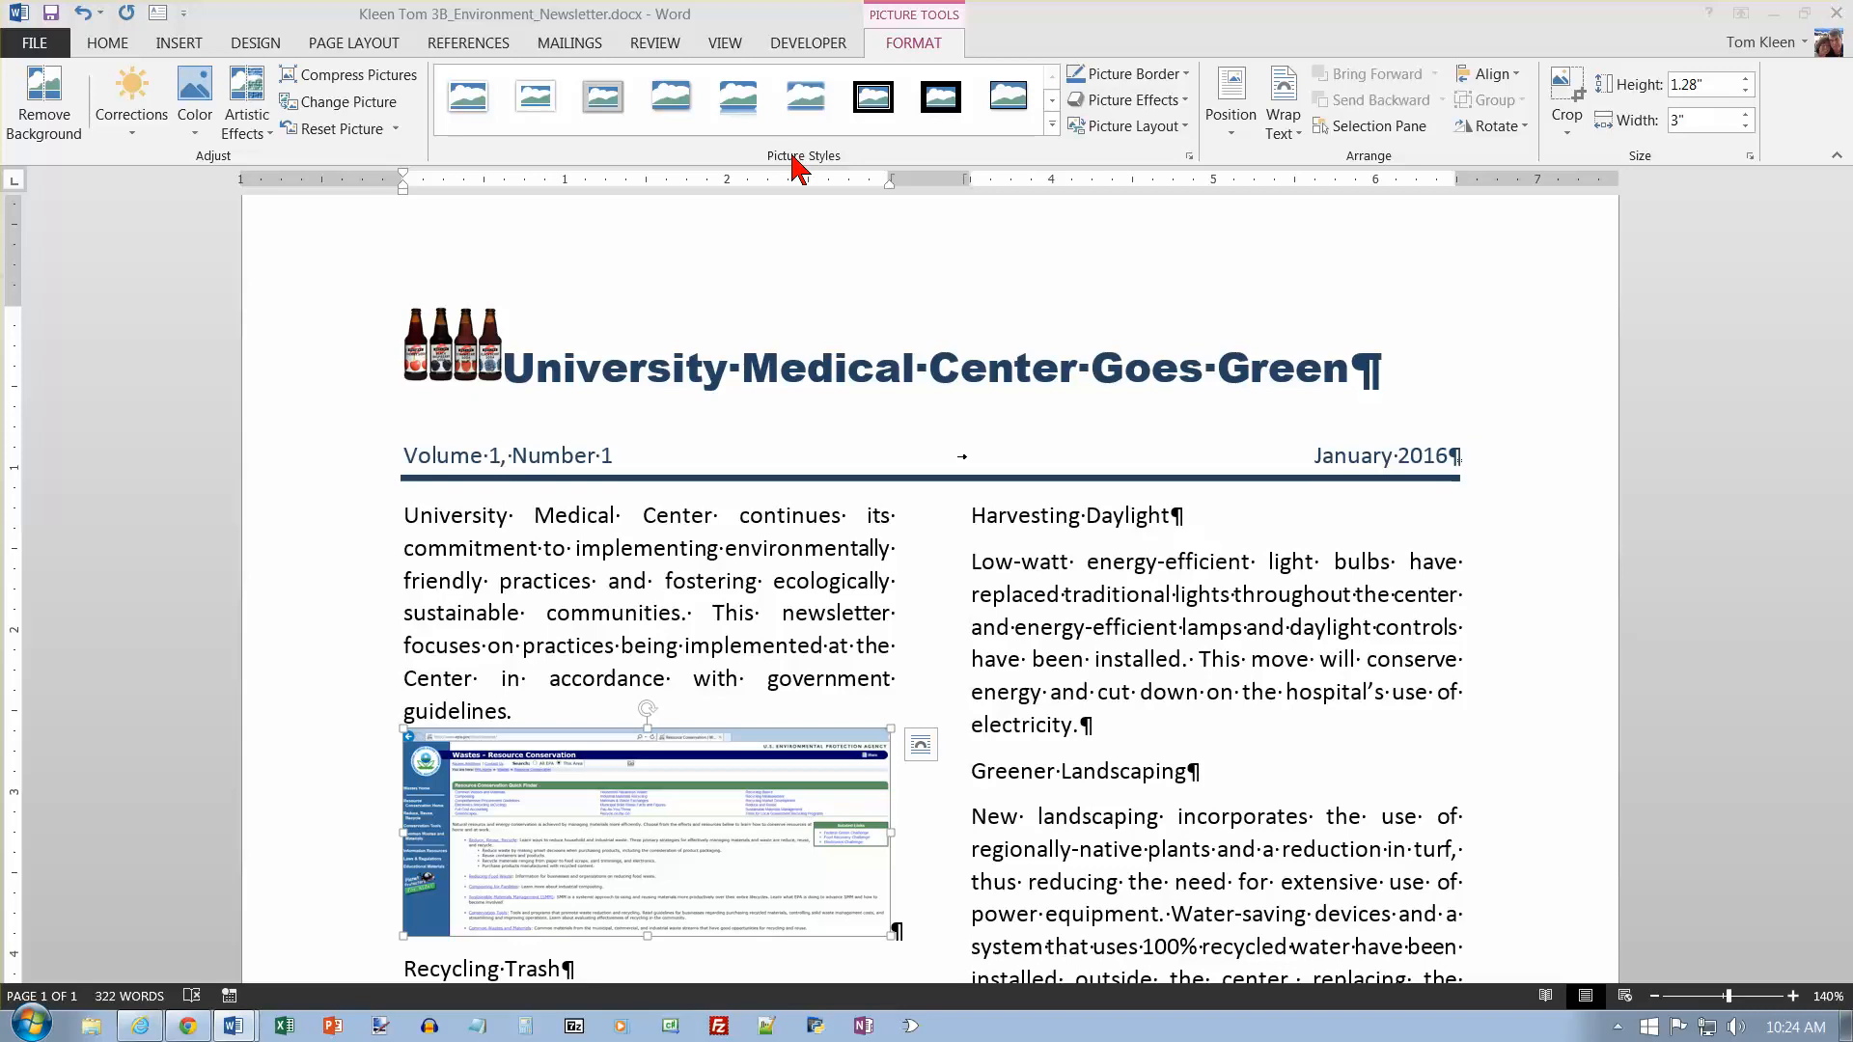
Step: Add a black picture border to the inserted EPA screen clipping and save the document
click(1186, 77)
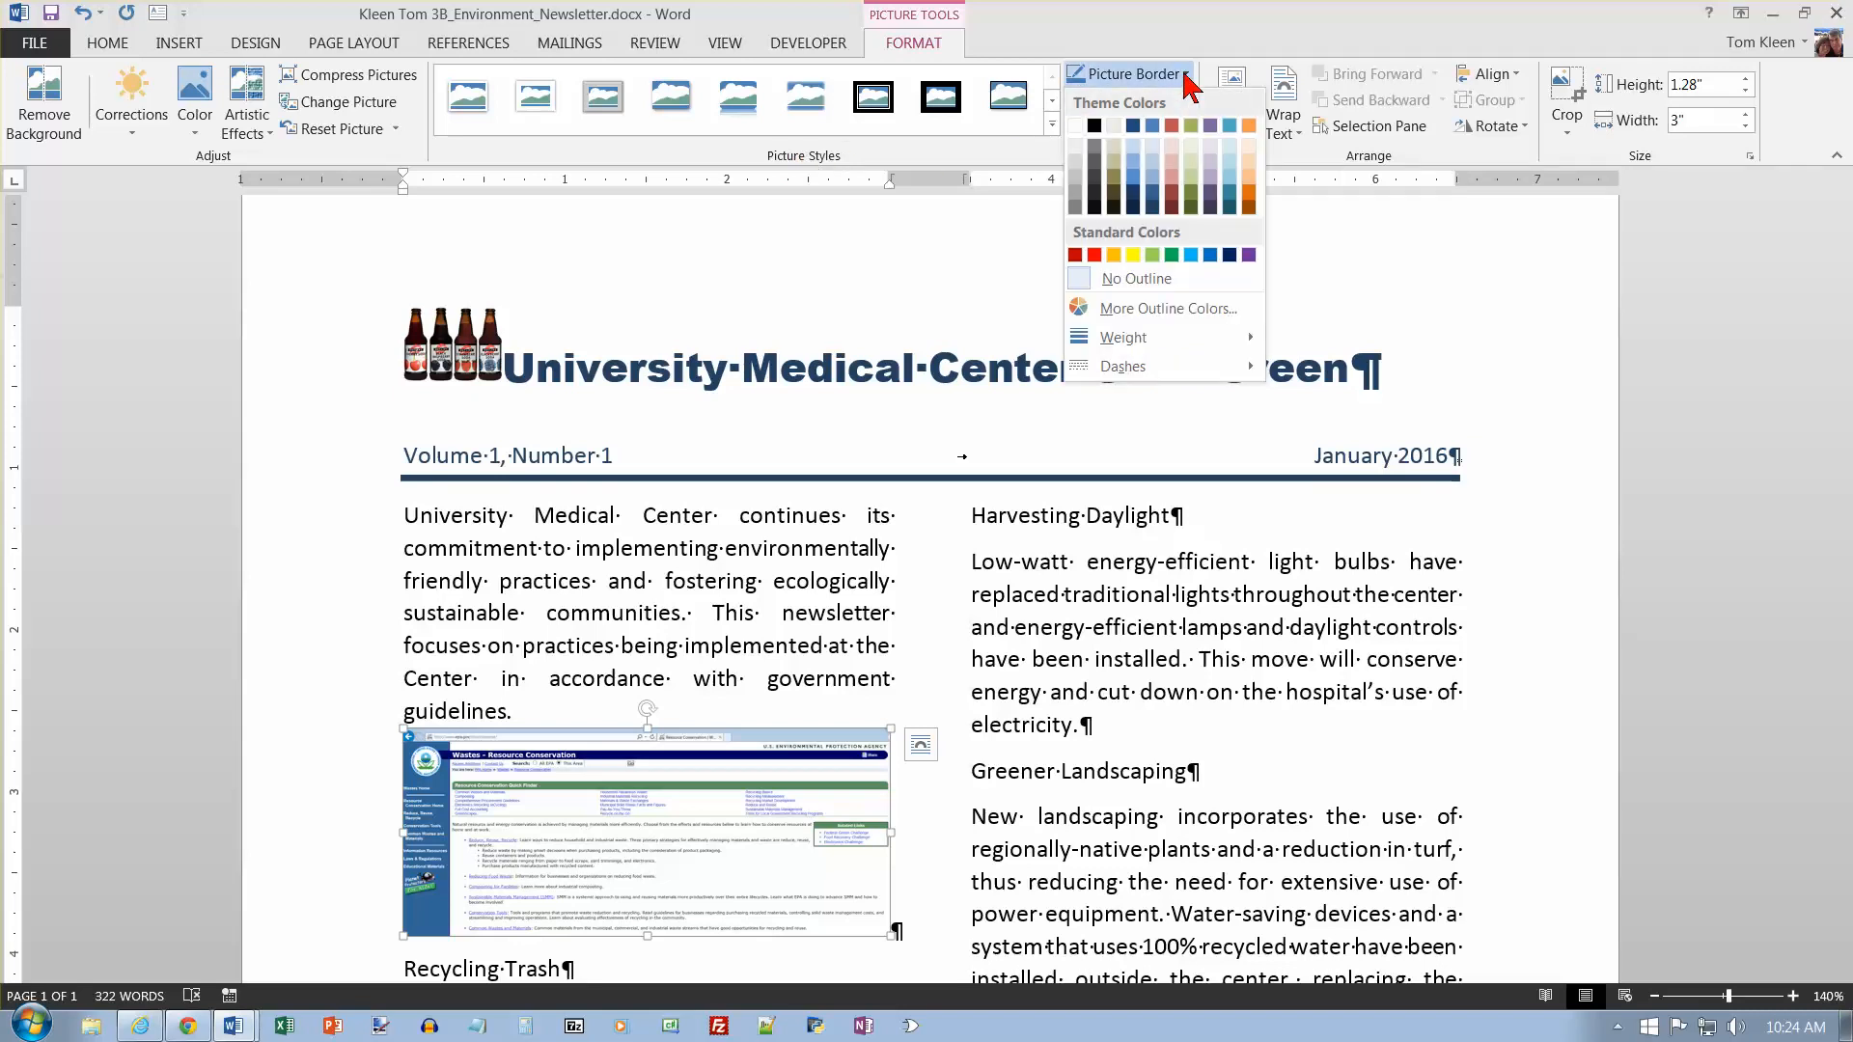
click(1093, 126)
click(856, 545)
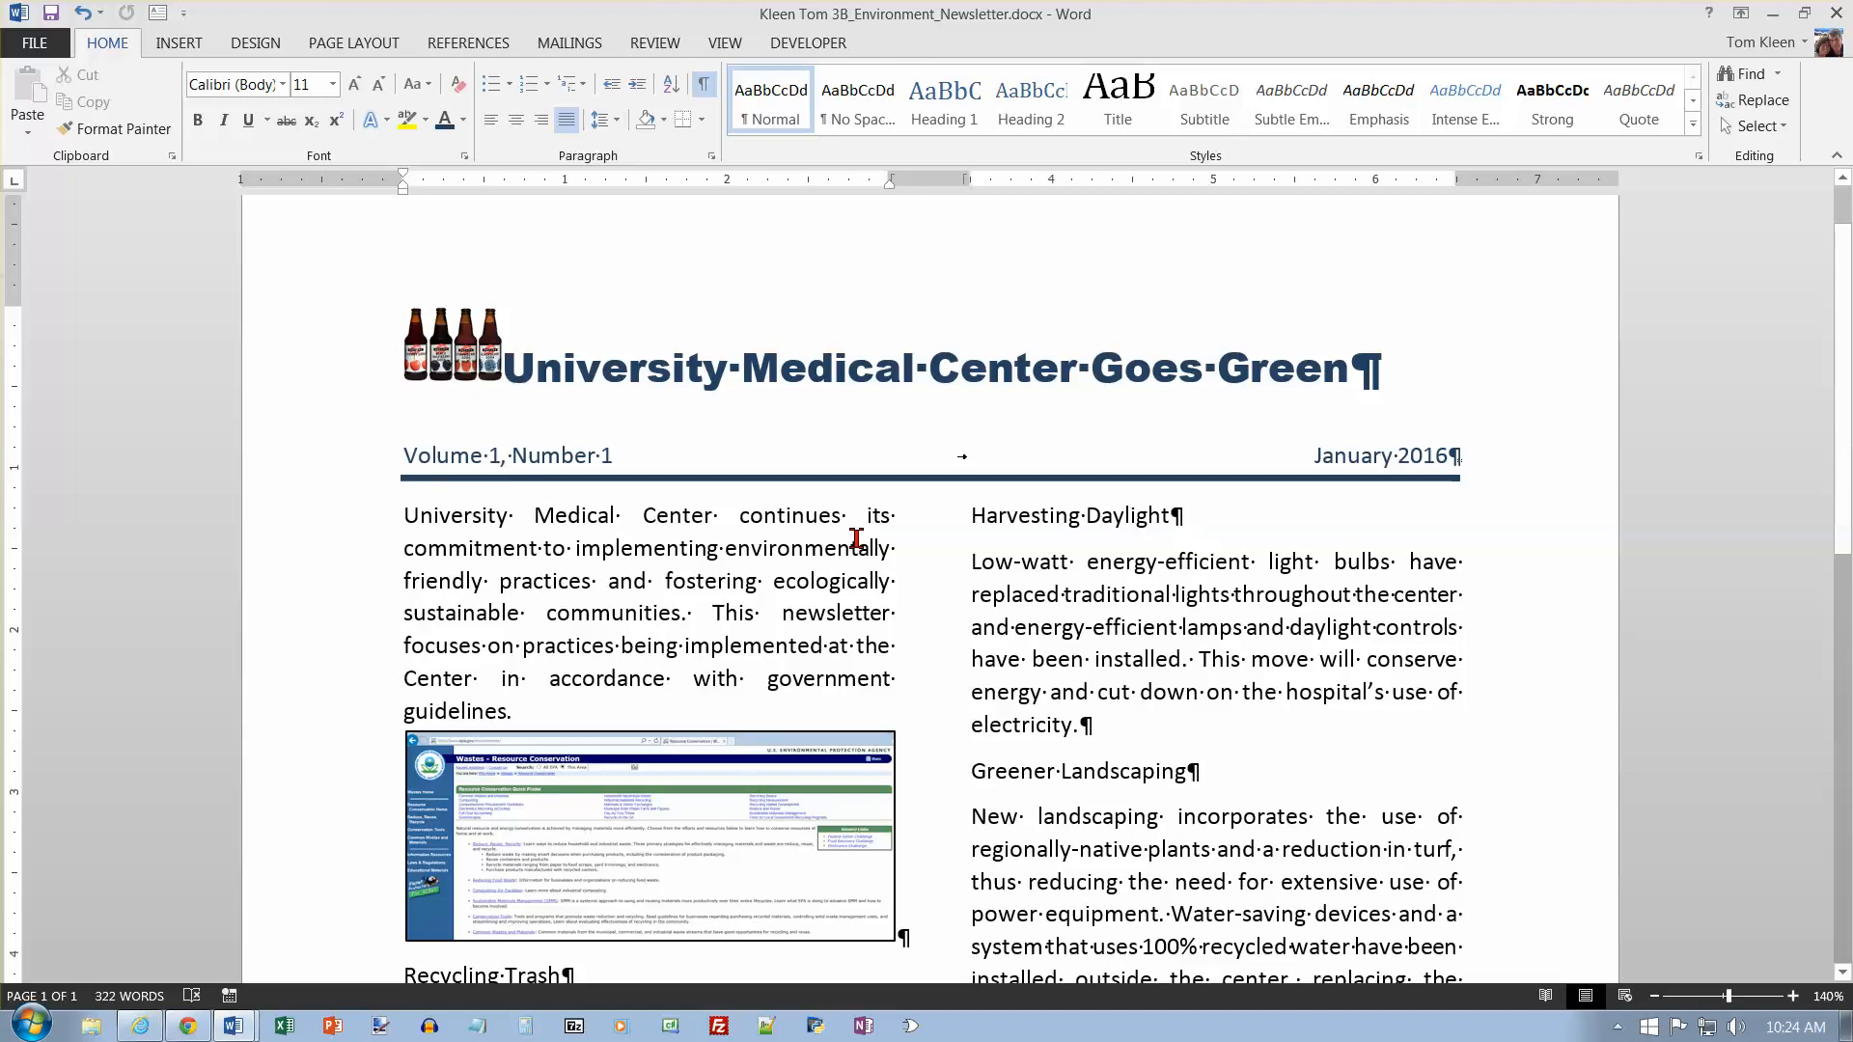
click(52, 14)
Step: Format the "Recycling Trash" heading as bold, dark blue text
scroll(1196, 410, down, 3)
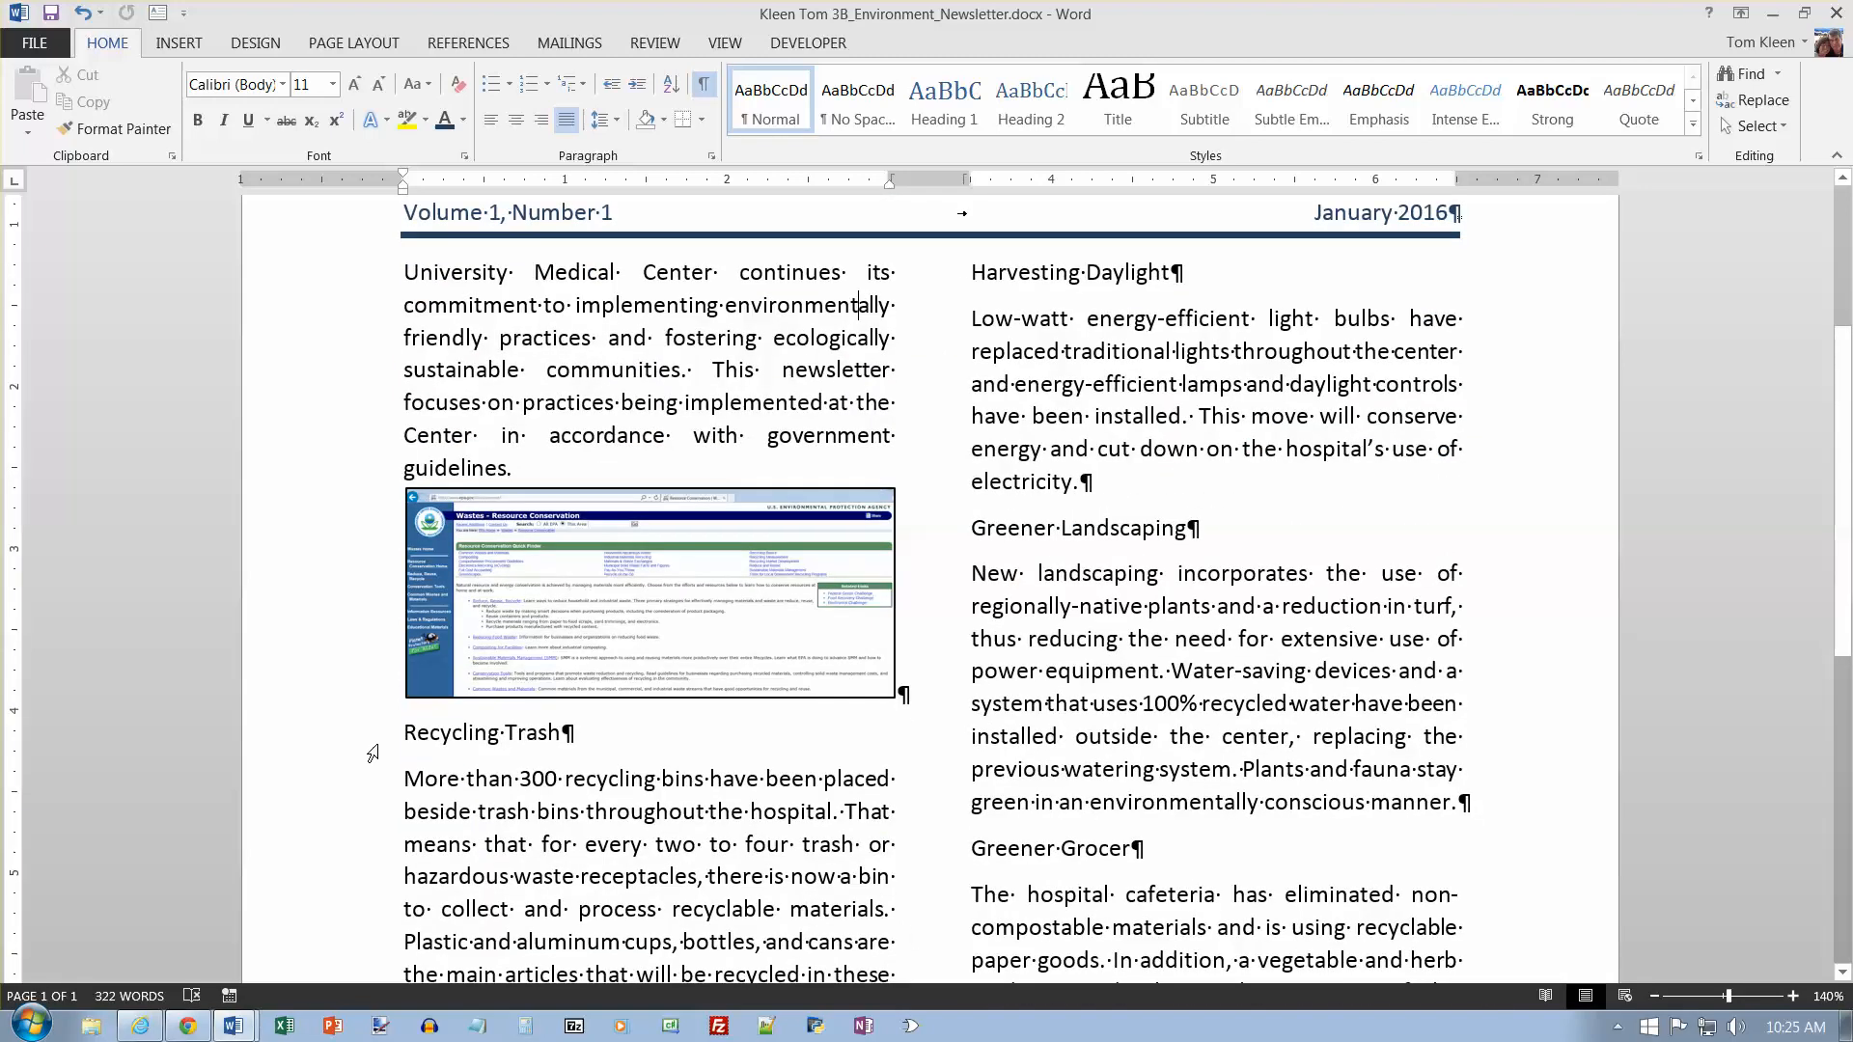
click(372, 752)
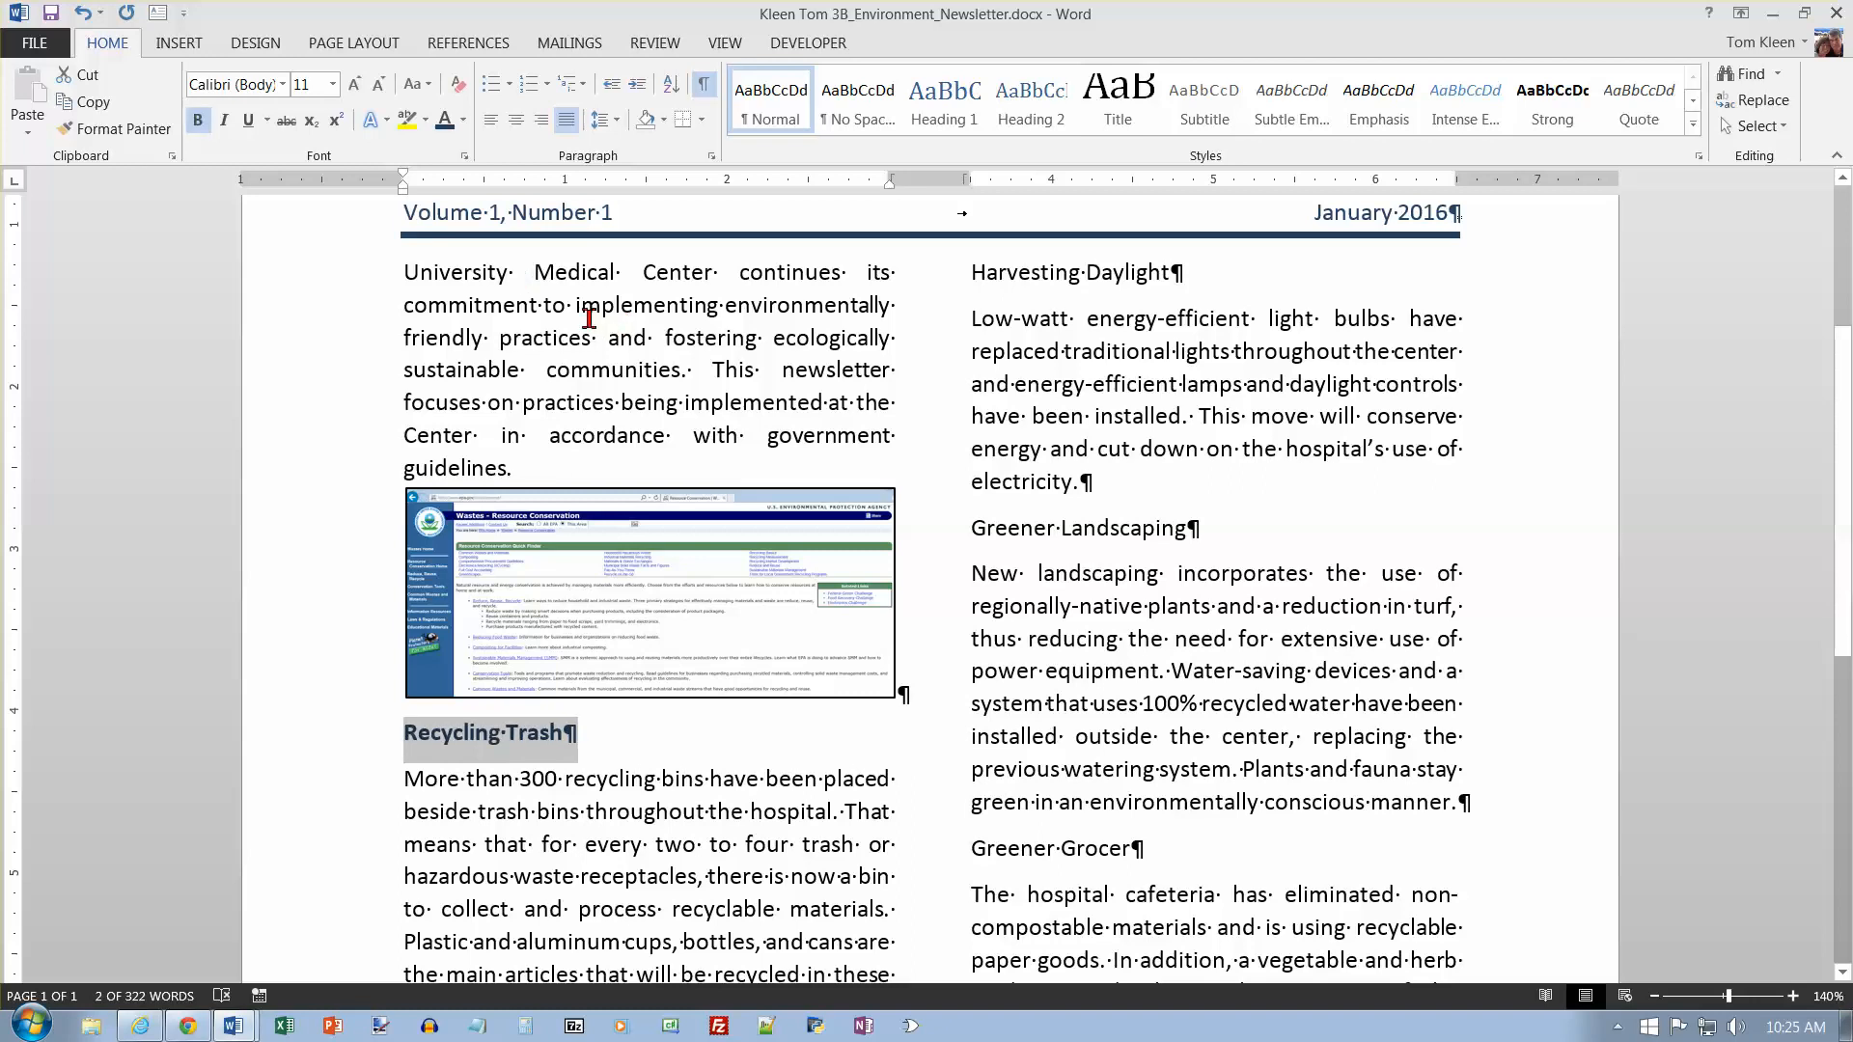
click(387, 120)
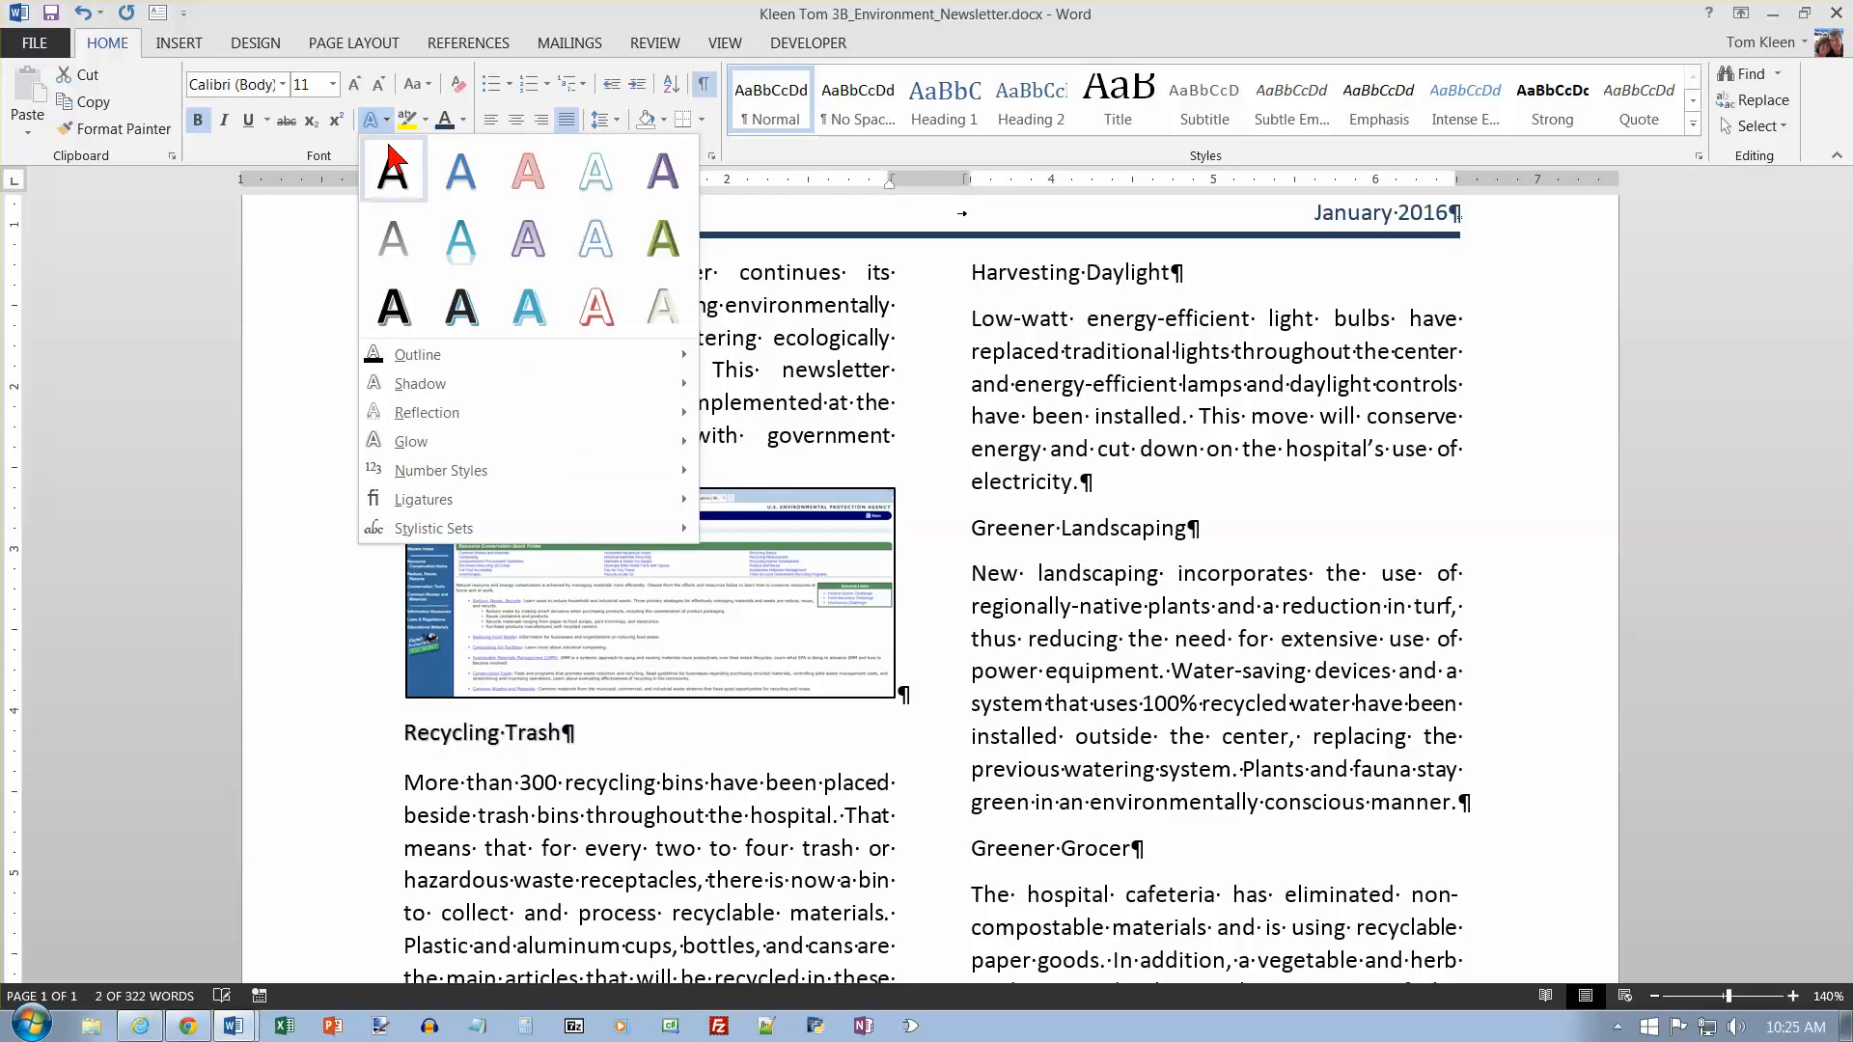
click(391, 154)
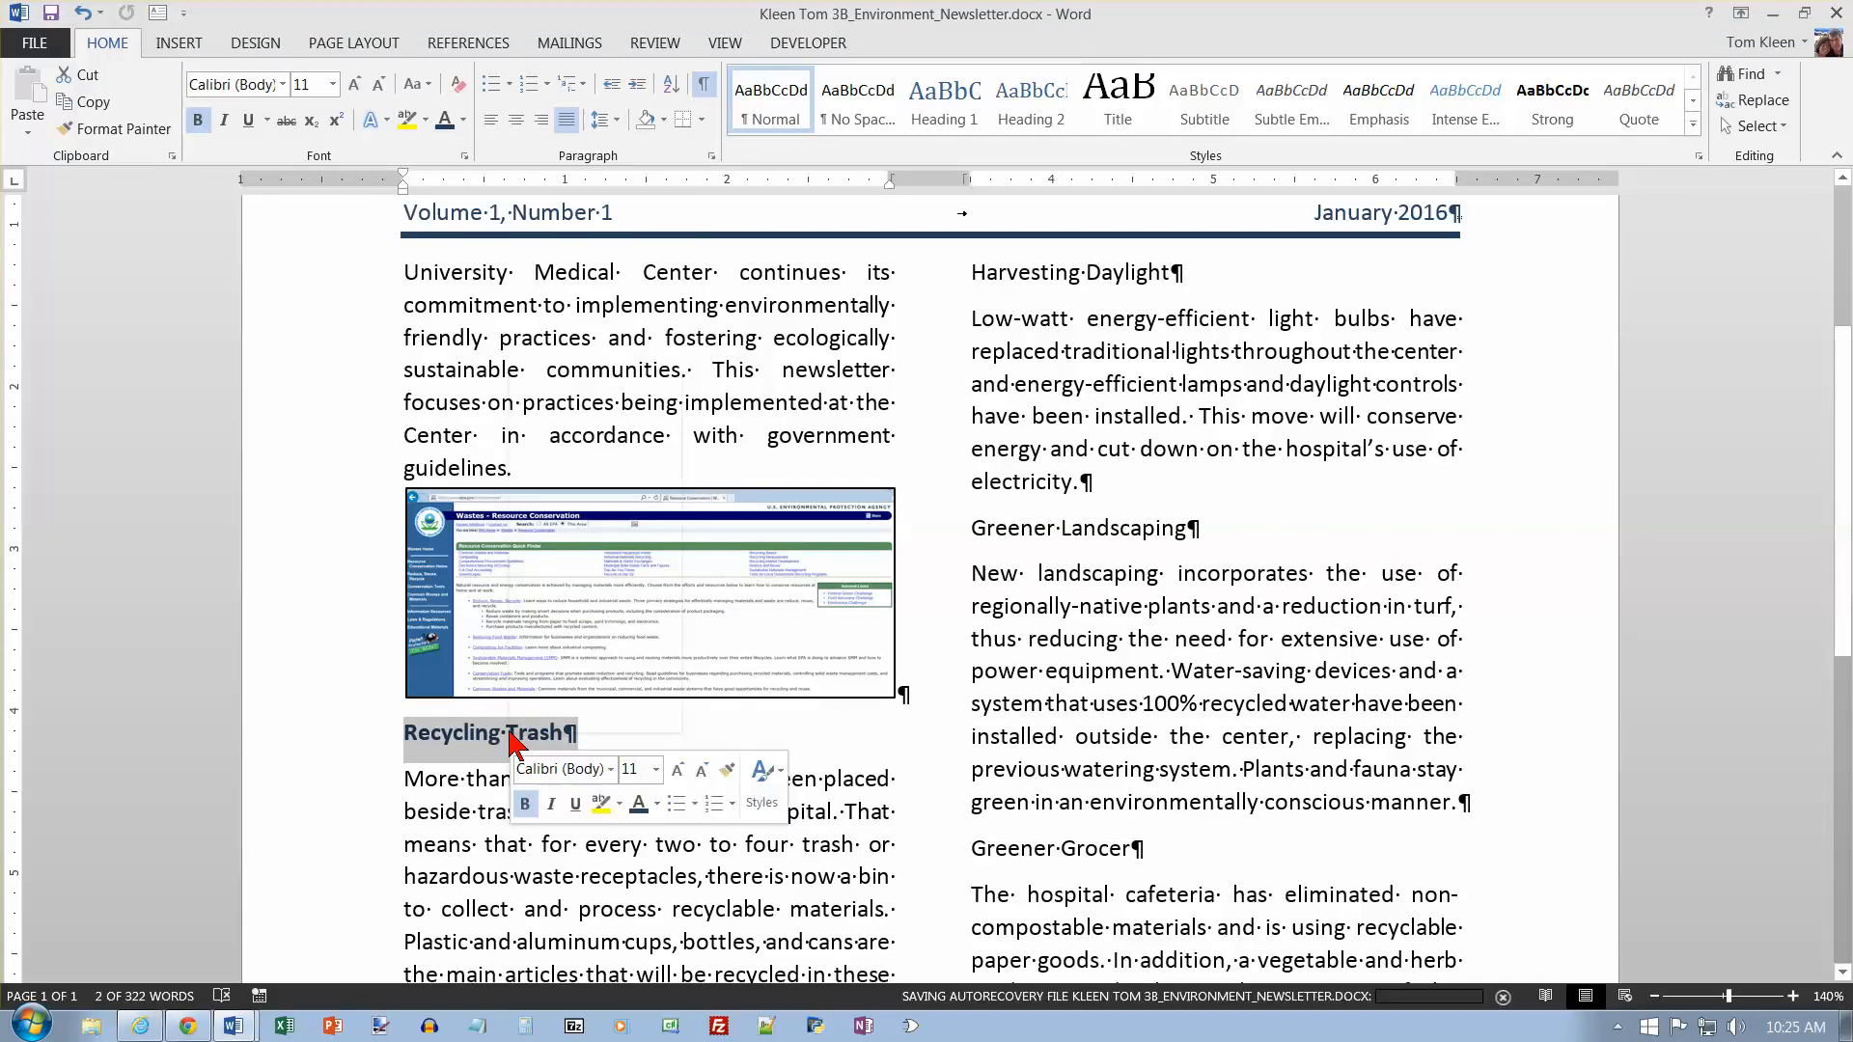
Step: Apply the All caps font effect to the "Recycling Trash" heading
right_click(510, 739)
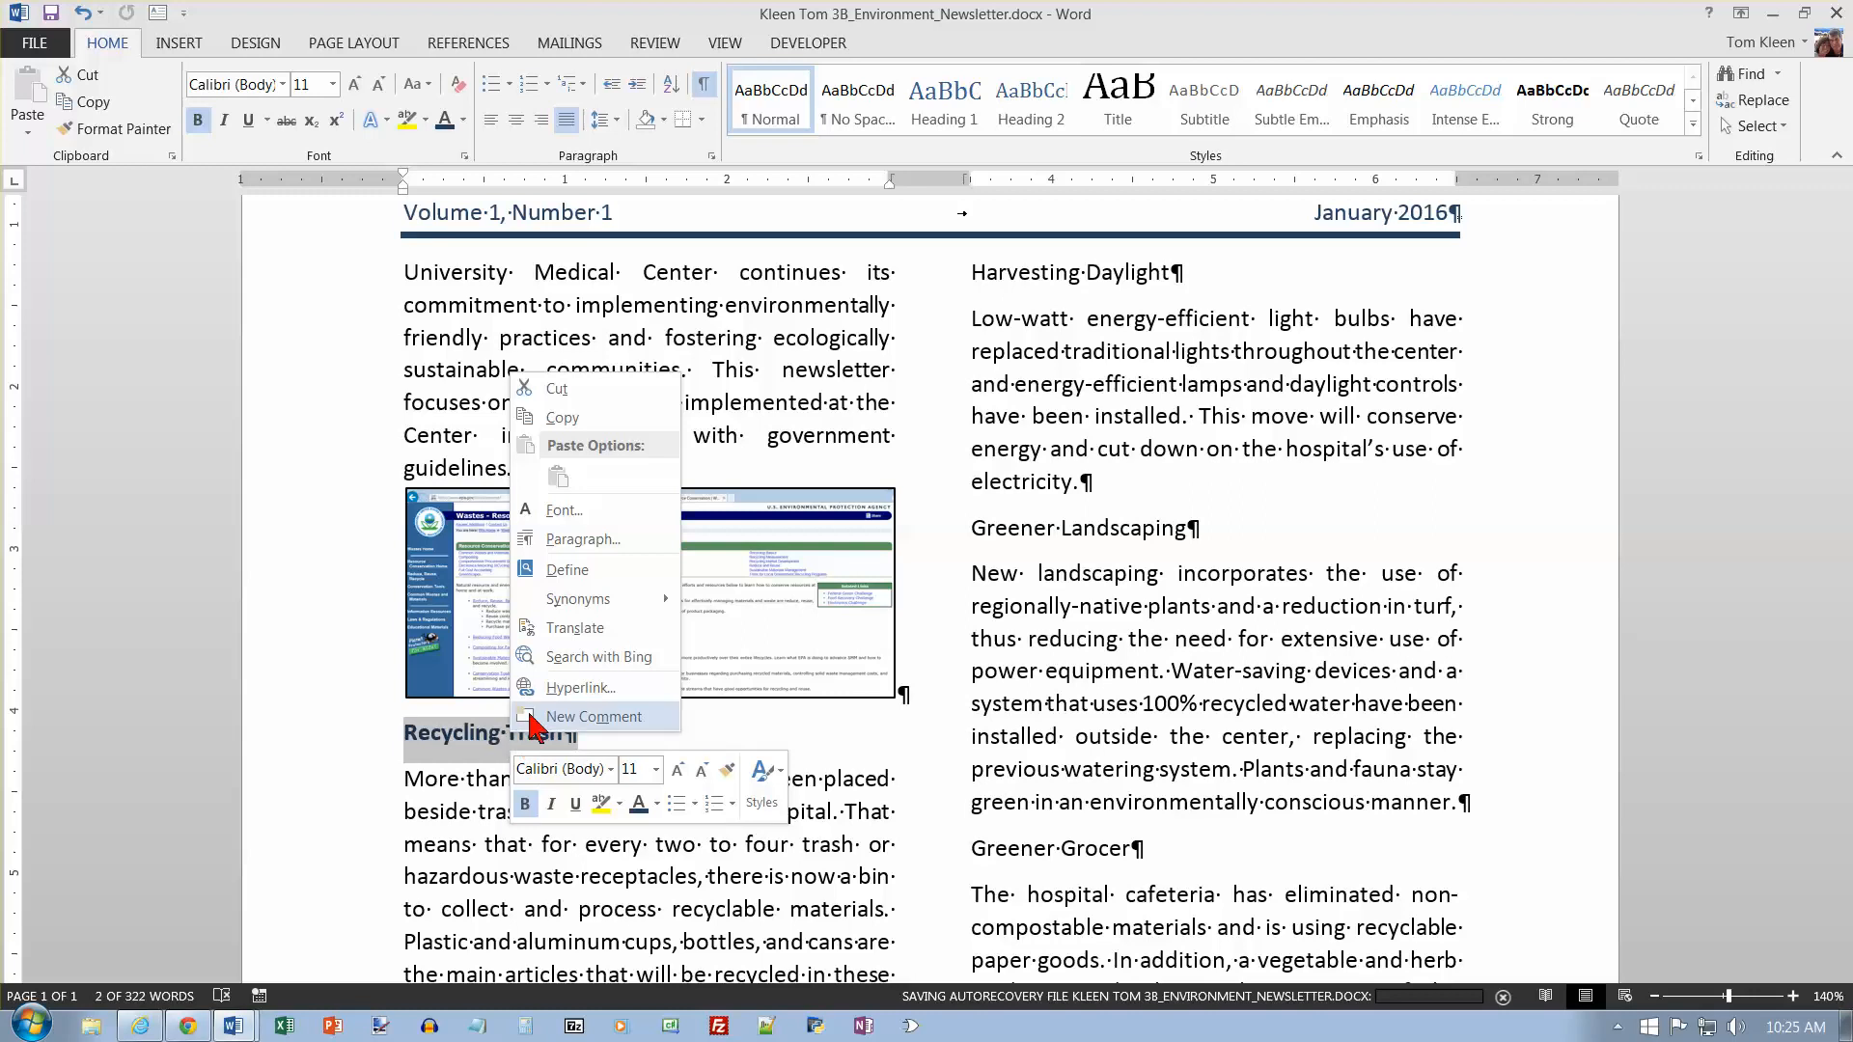
click(570, 511)
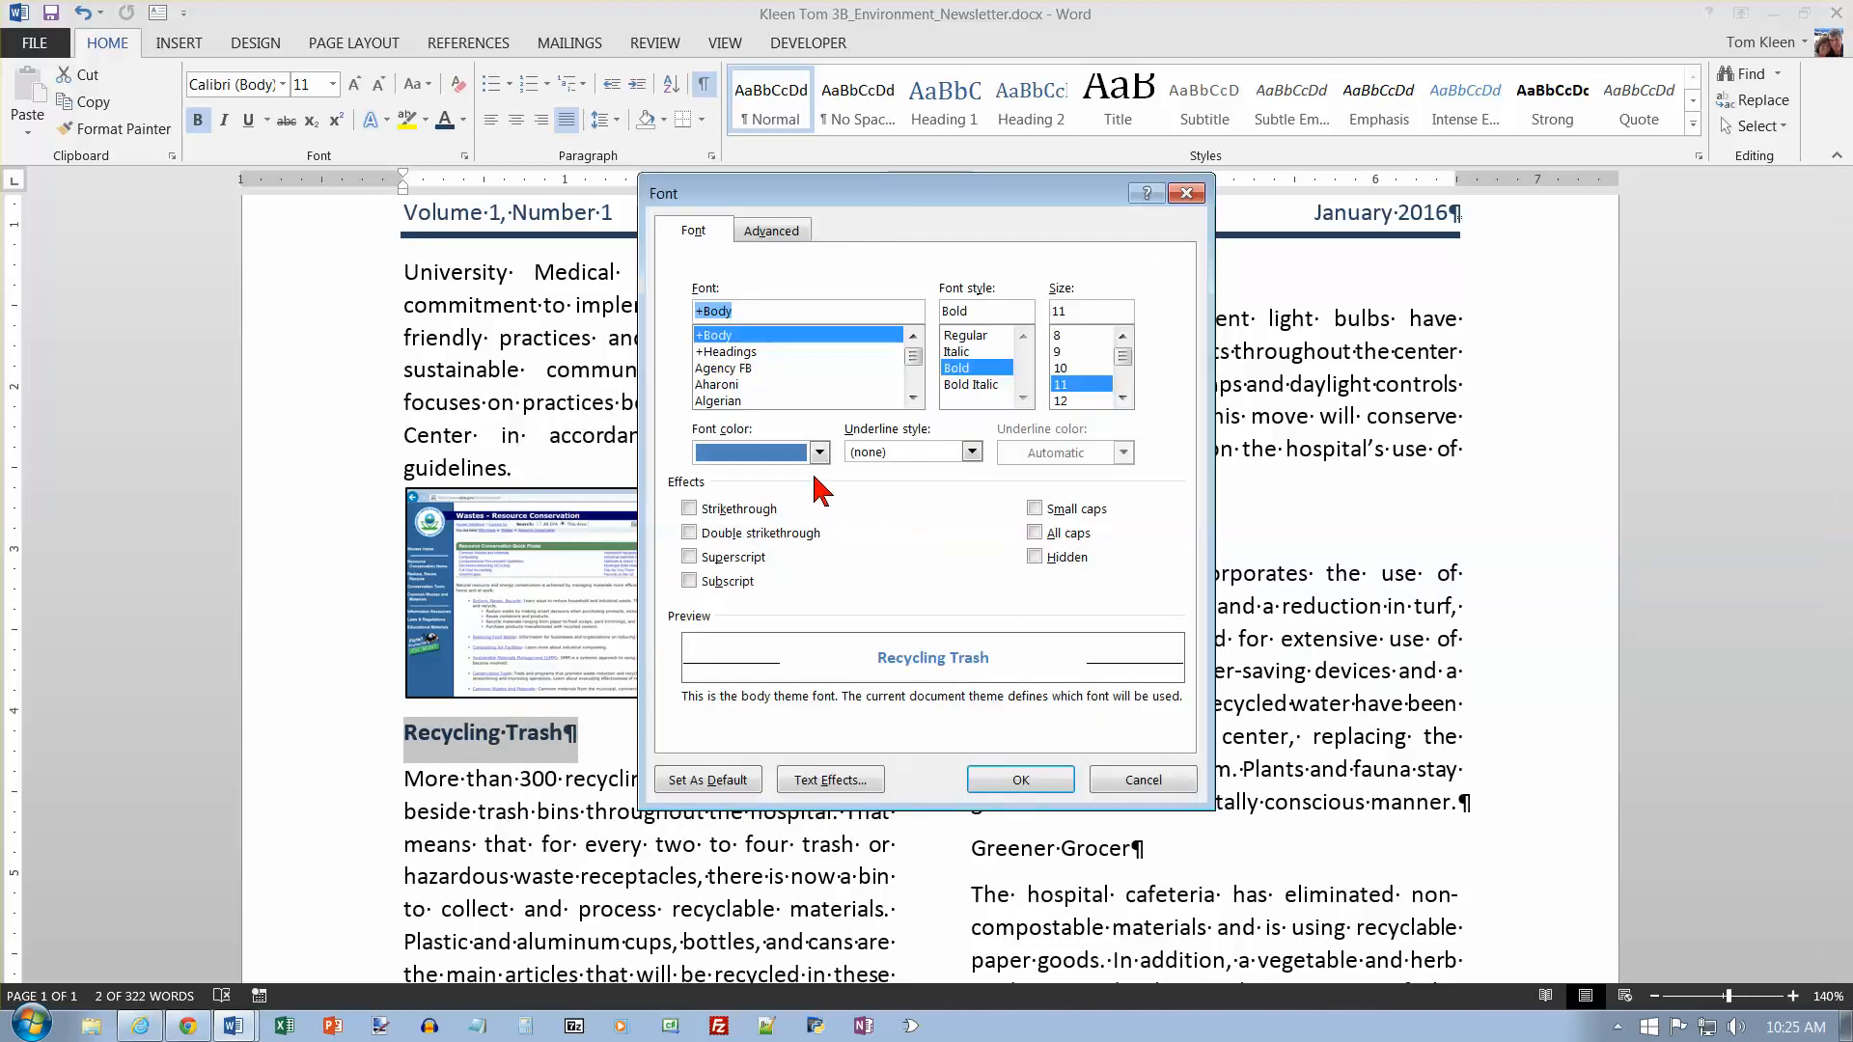
click(753, 509)
click(1035, 532)
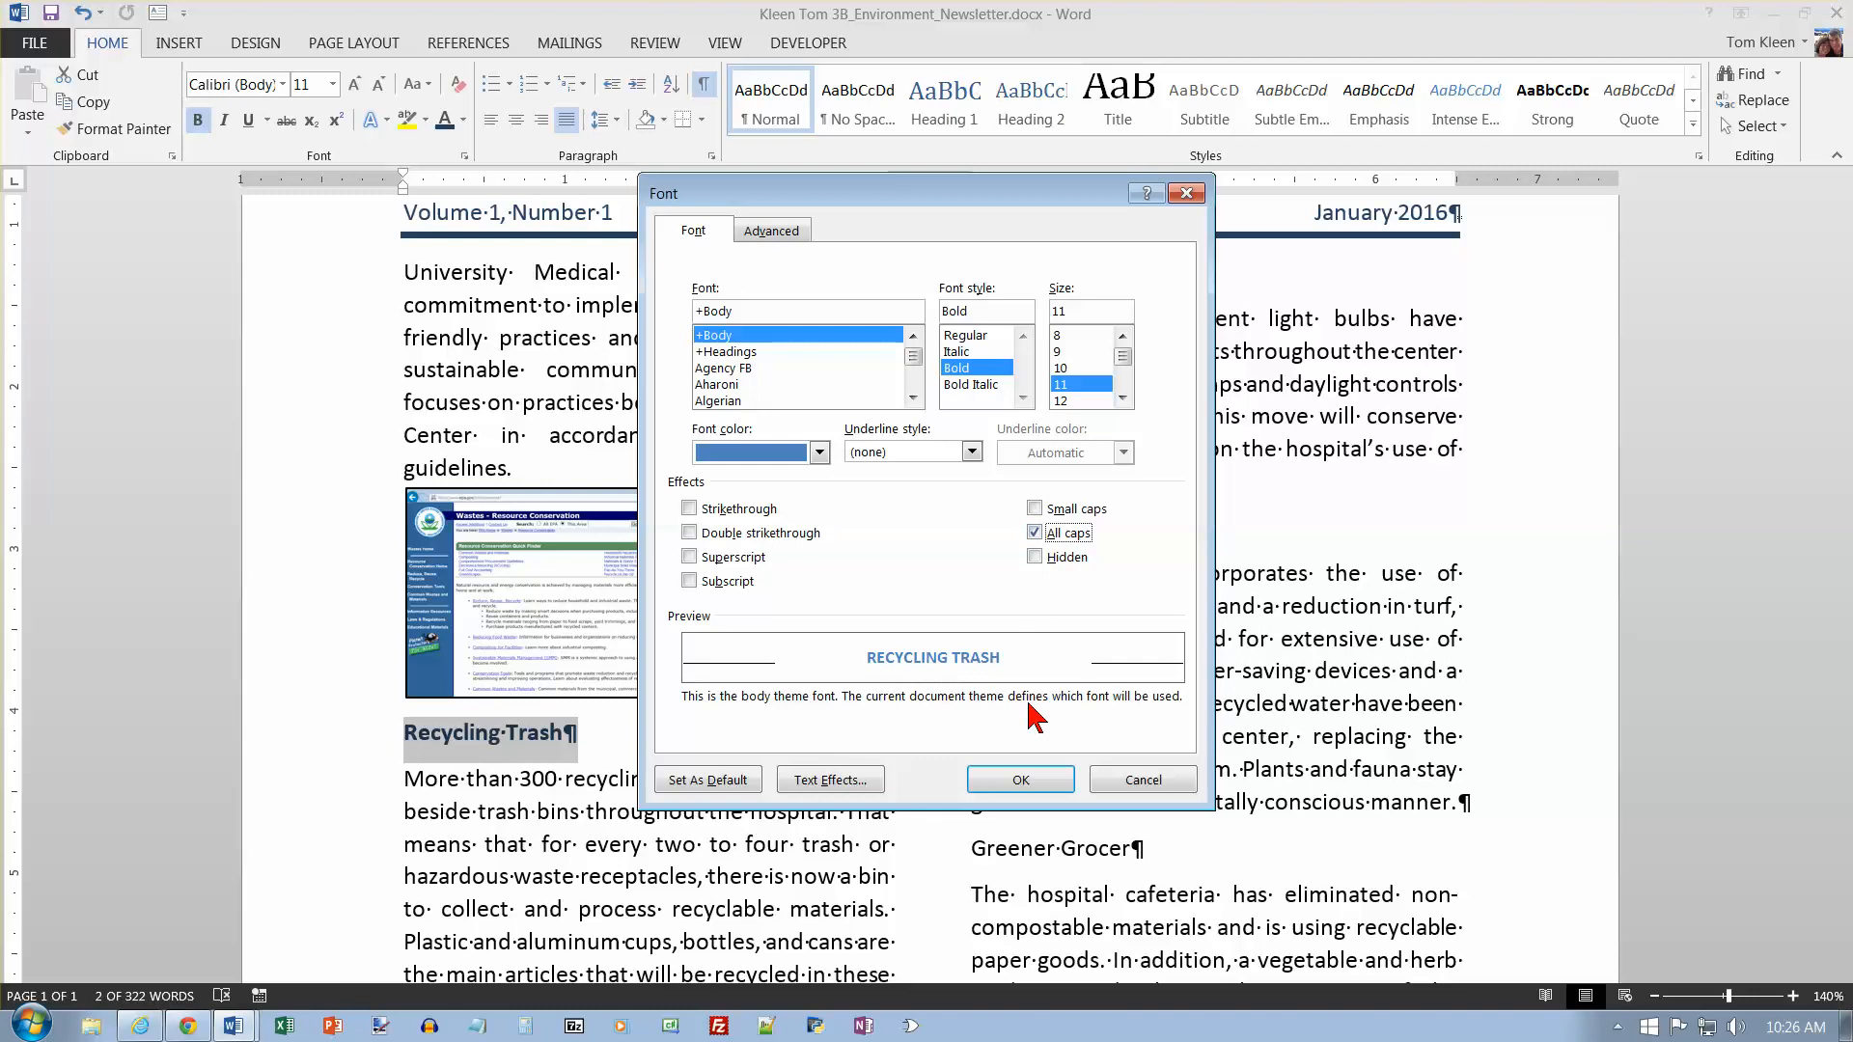
click(1020, 780)
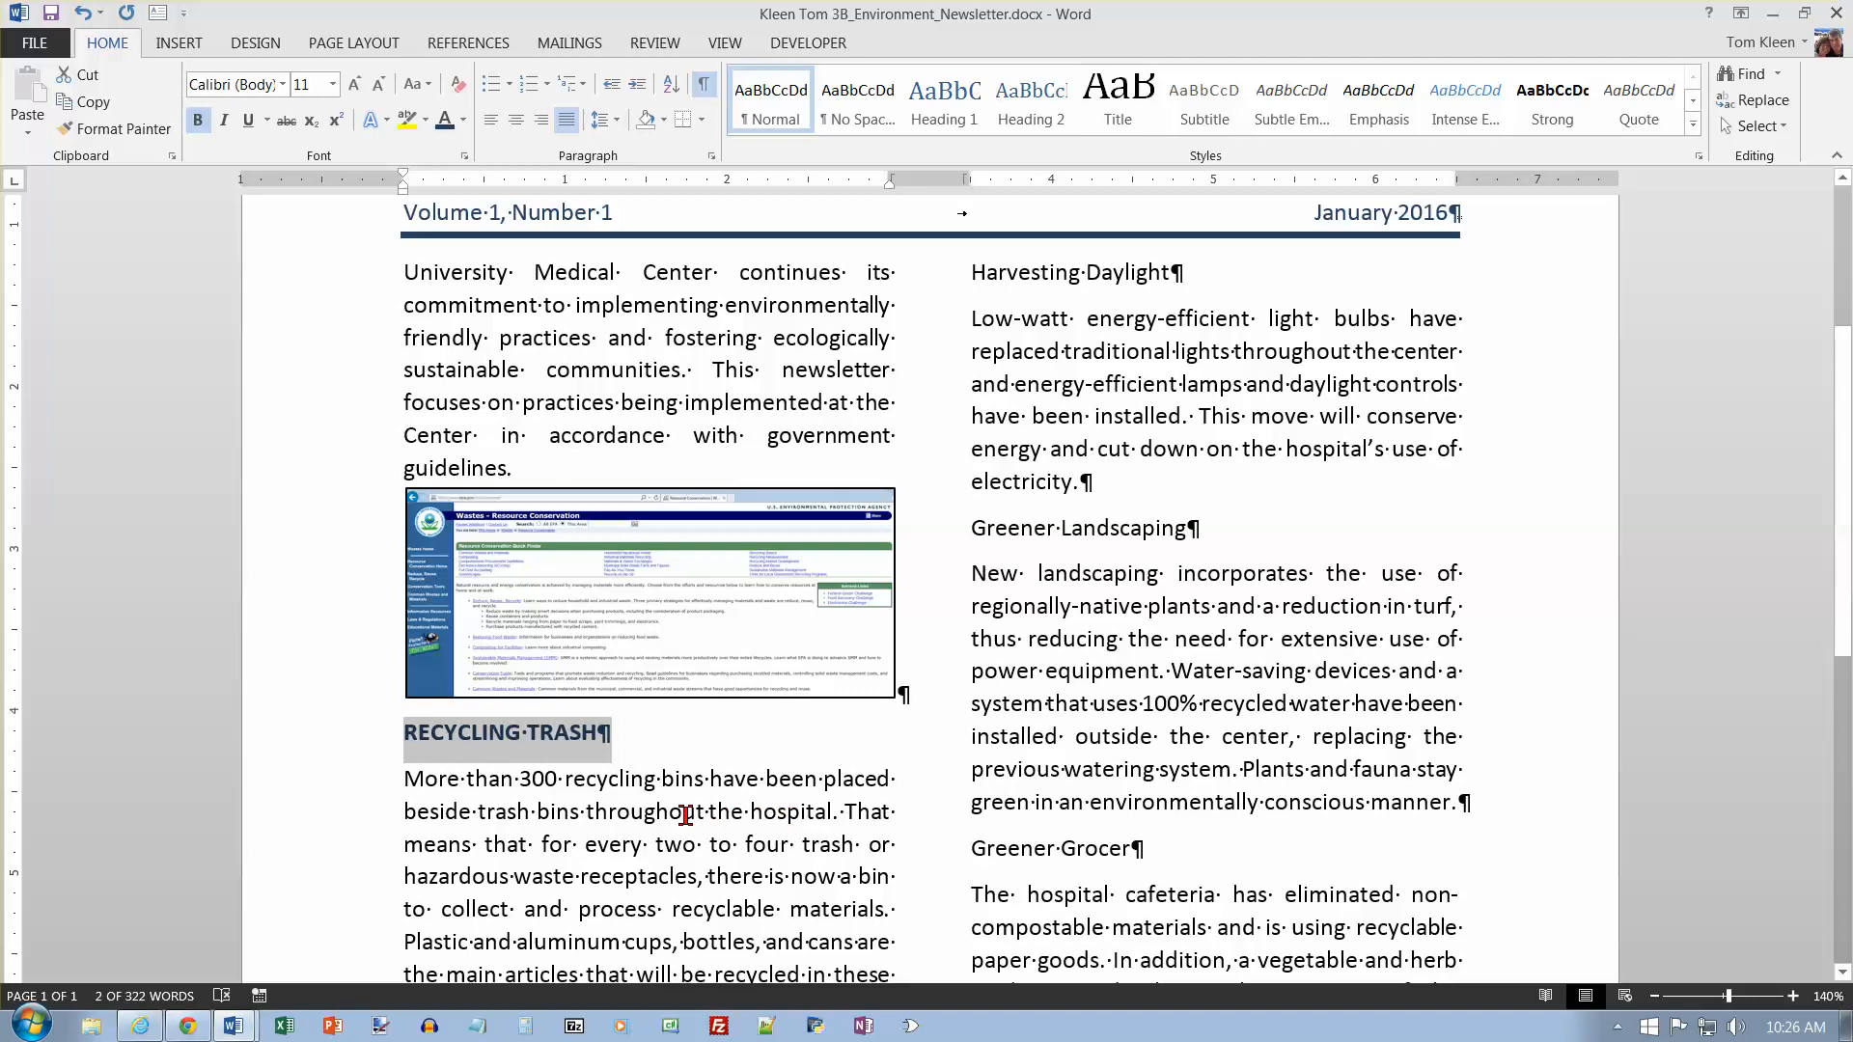
Step: Copy the "Recycling Trash" formatting with Format Painter to the Harvesting Daylight, Greener Landscaping, Greener Grocer and Greener Records headings
right_click(577, 755)
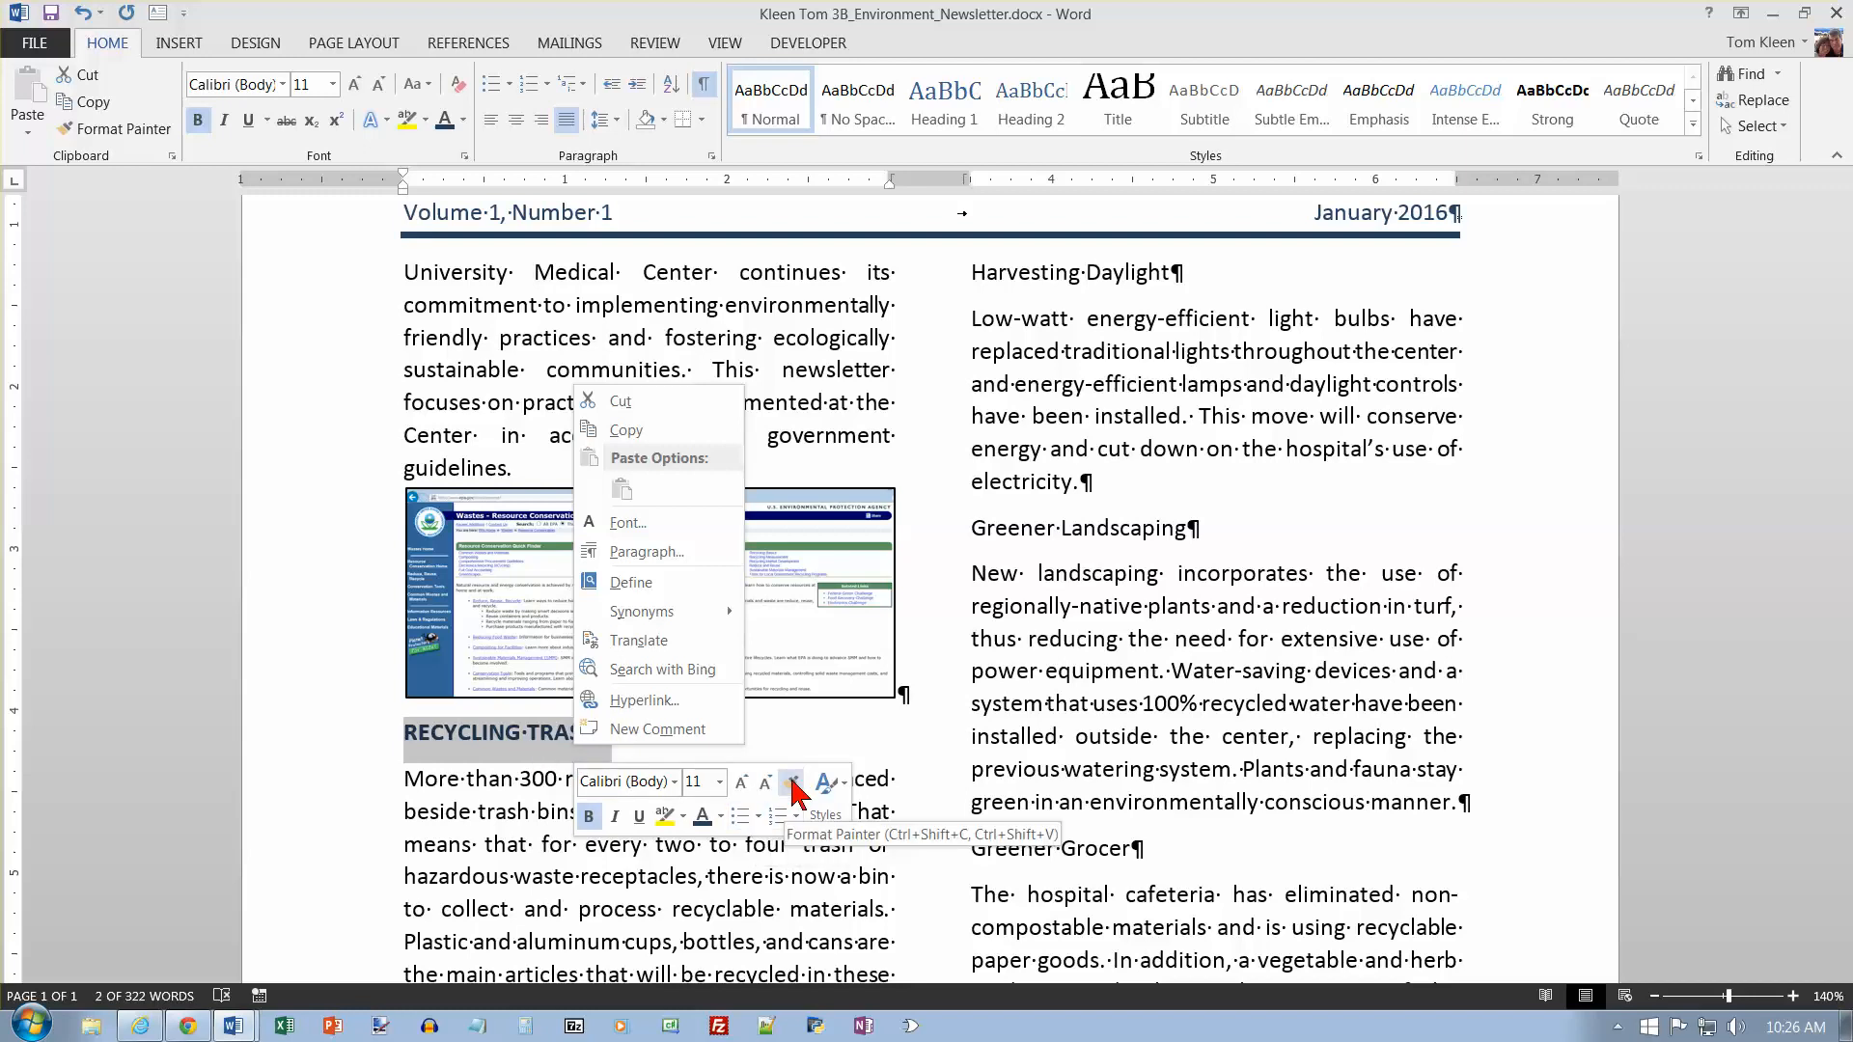
click(792, 786)
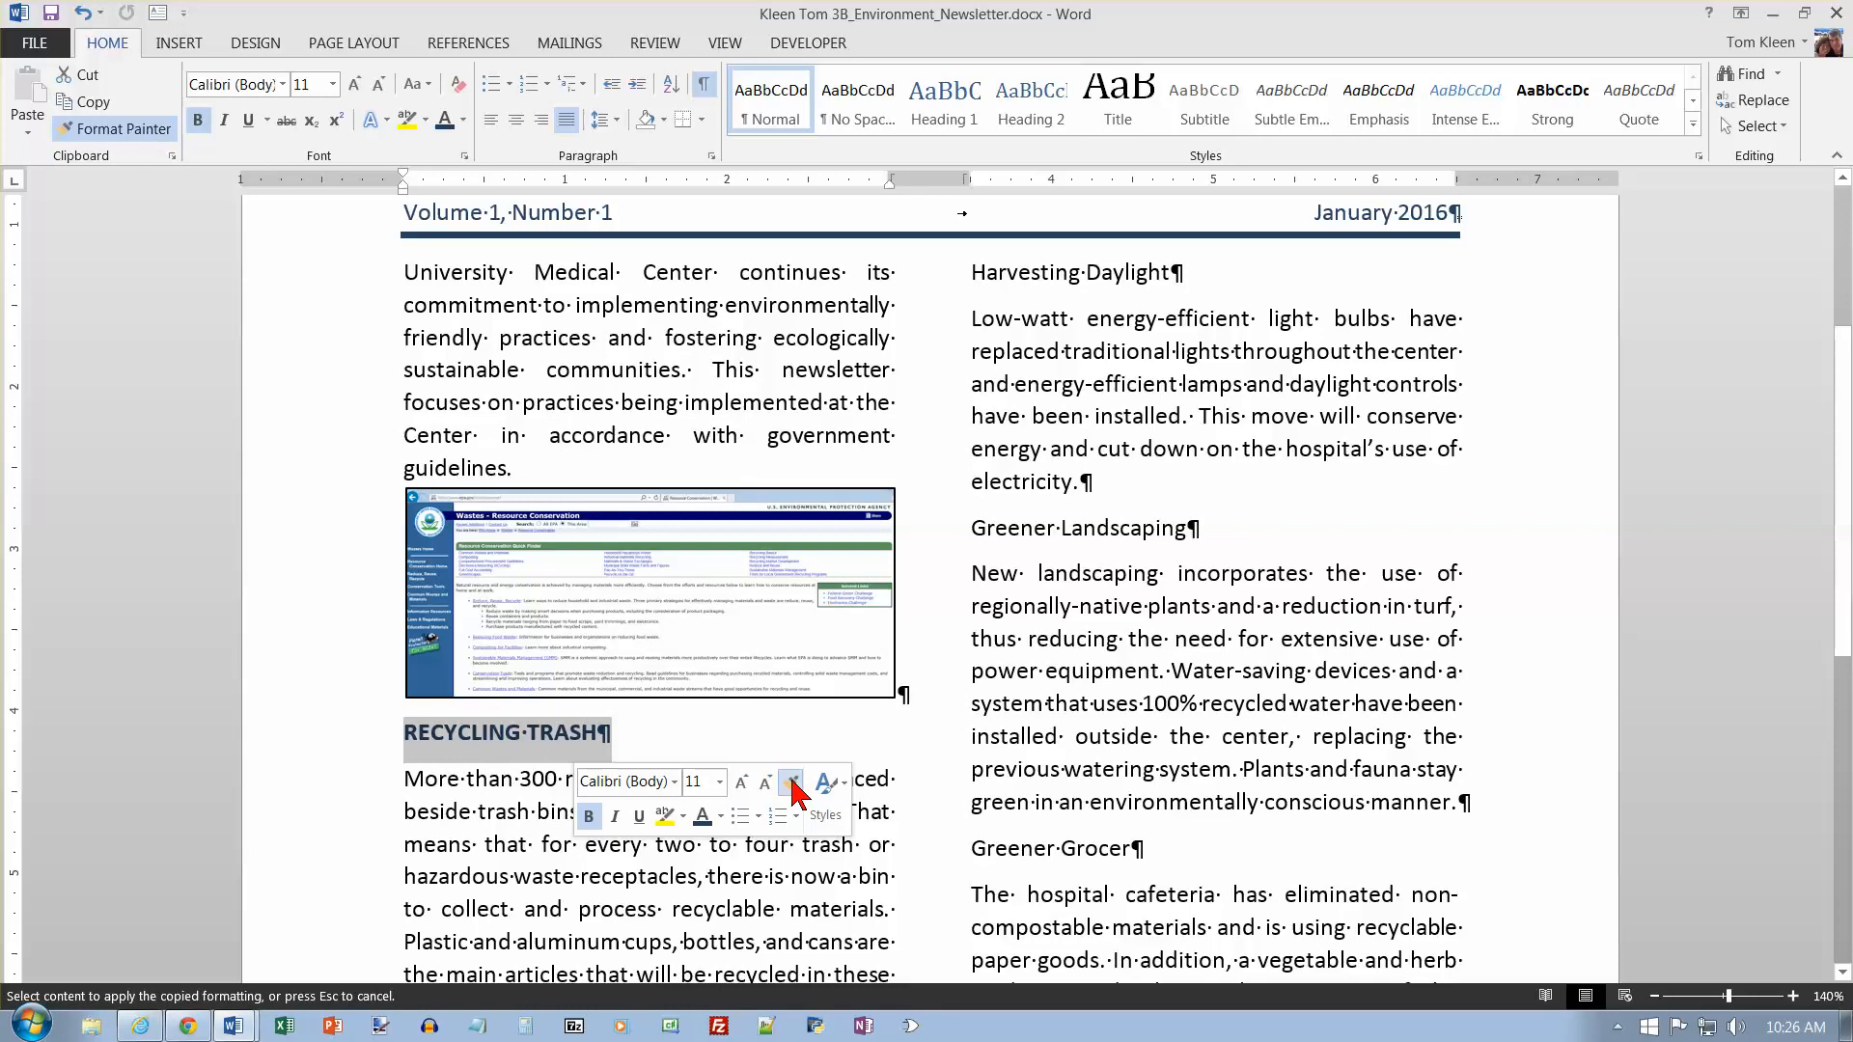
click(957, 285)
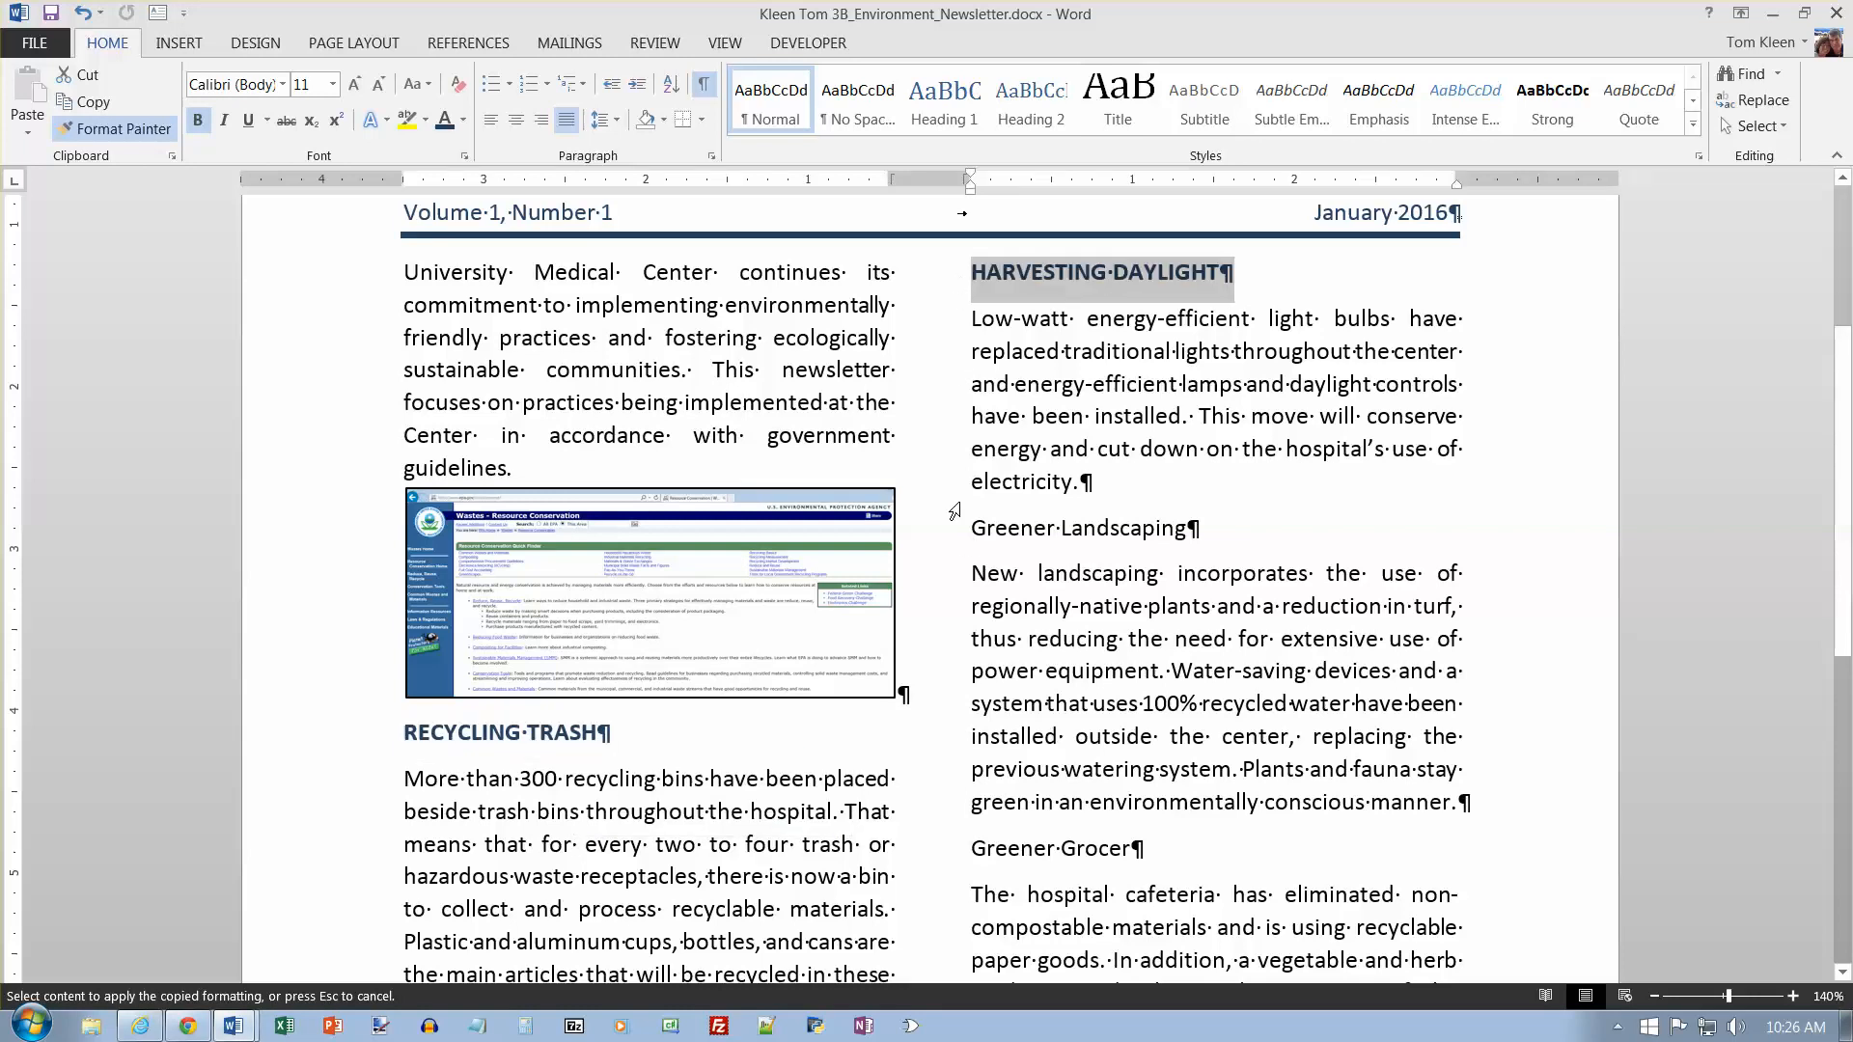
click(949, 540)
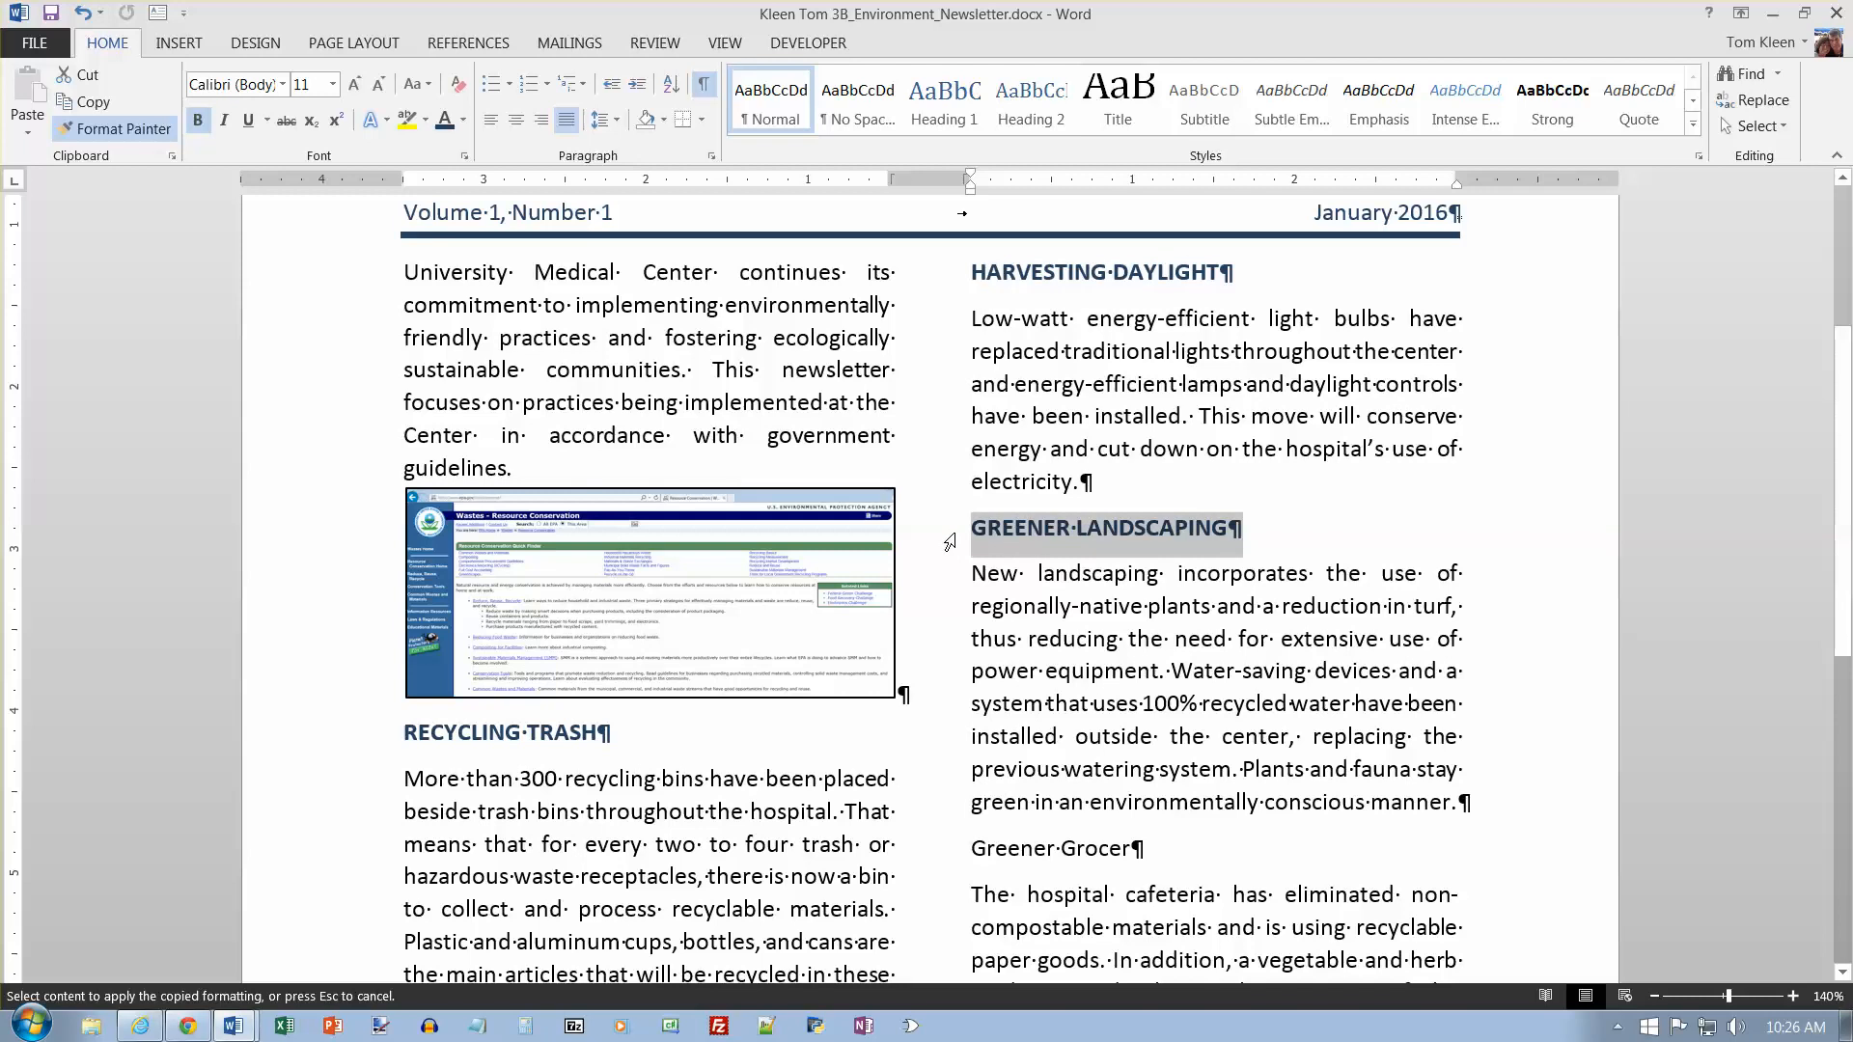
click(950, 849)
scroll(952, 855, down, 1)
scroll(952, 855, down, 3)
click(952, 805)
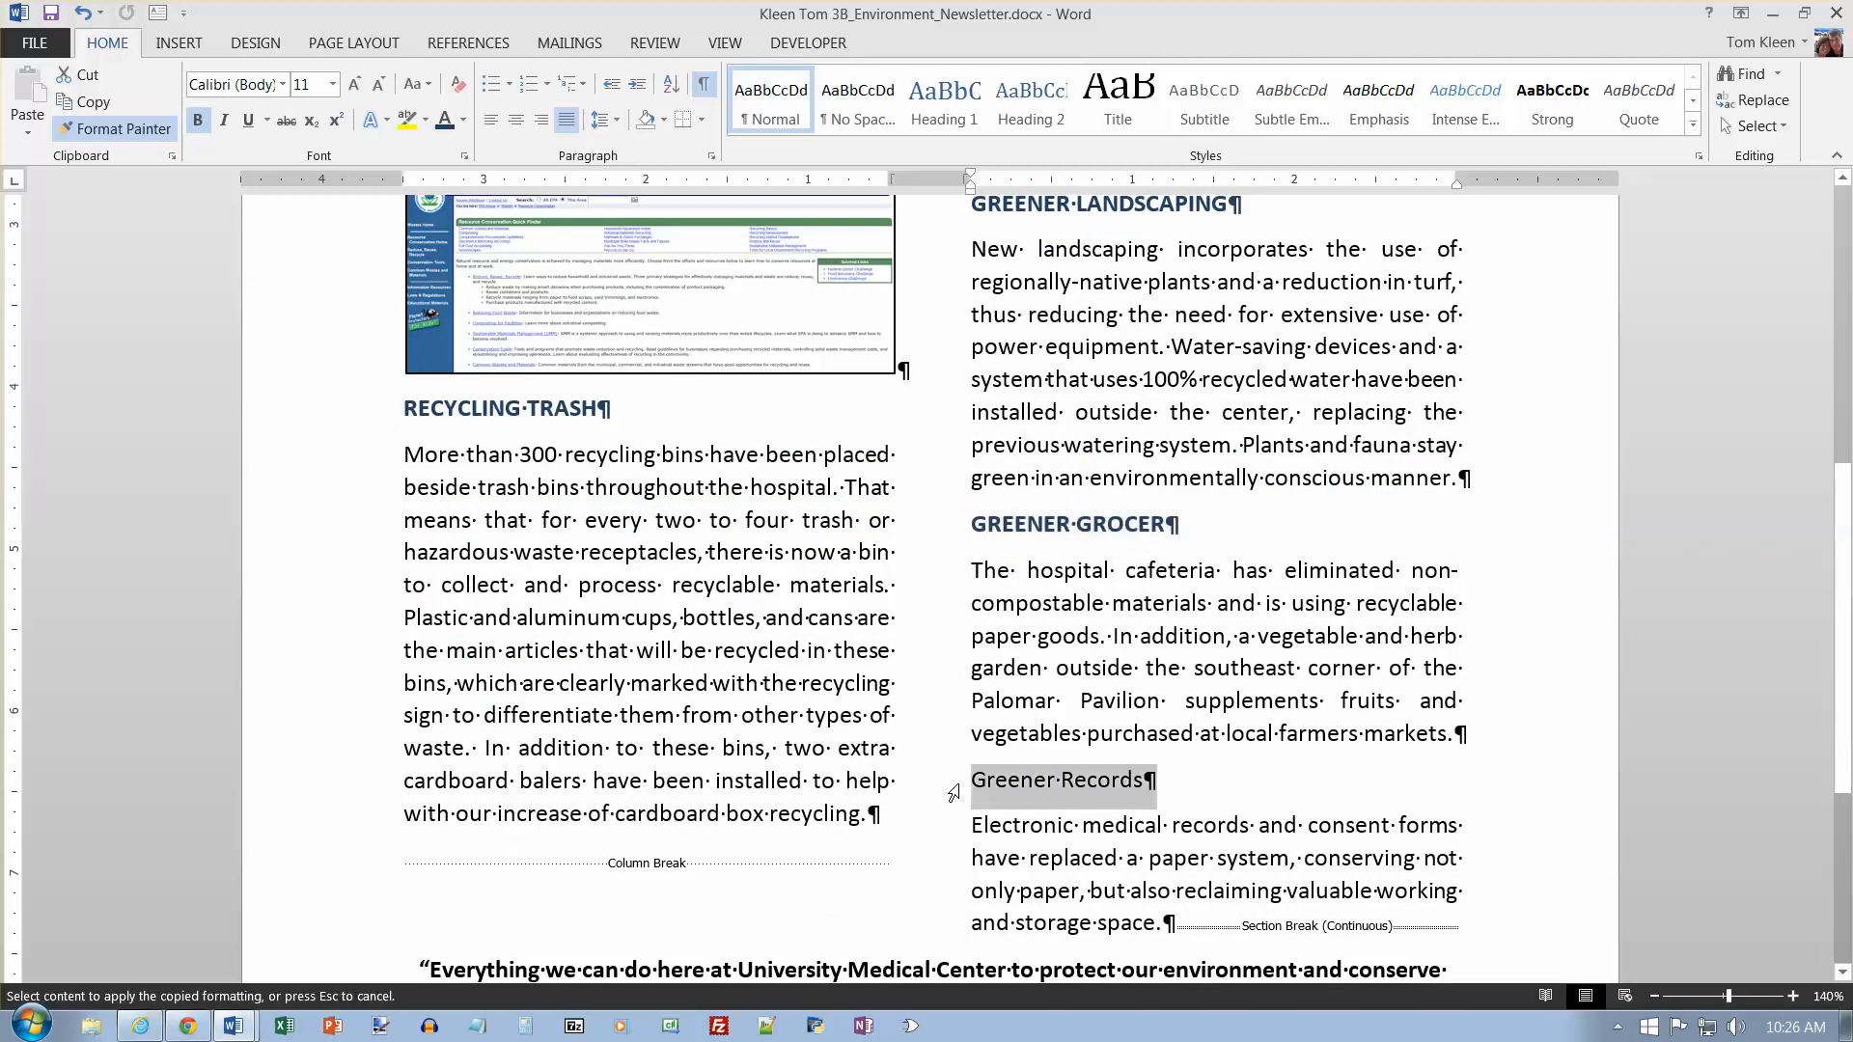
scroll(952, 801, down, 3)
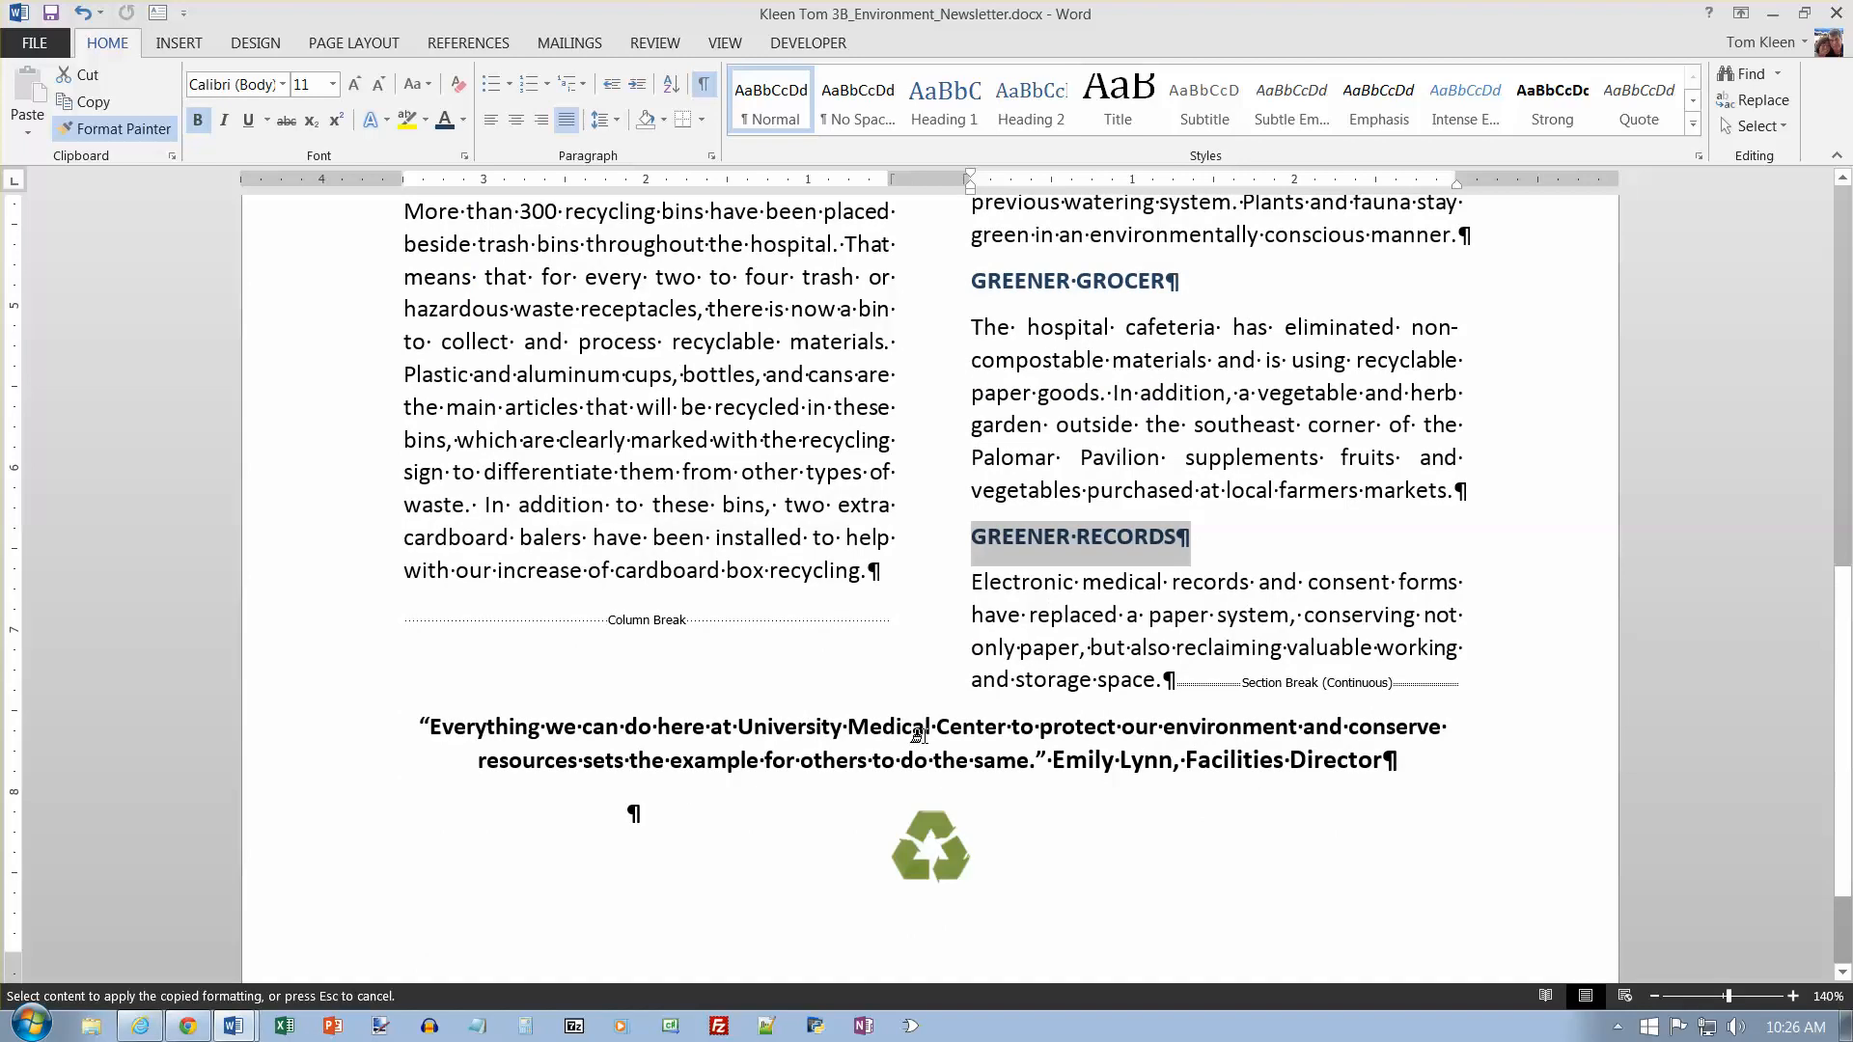
key(Escape)
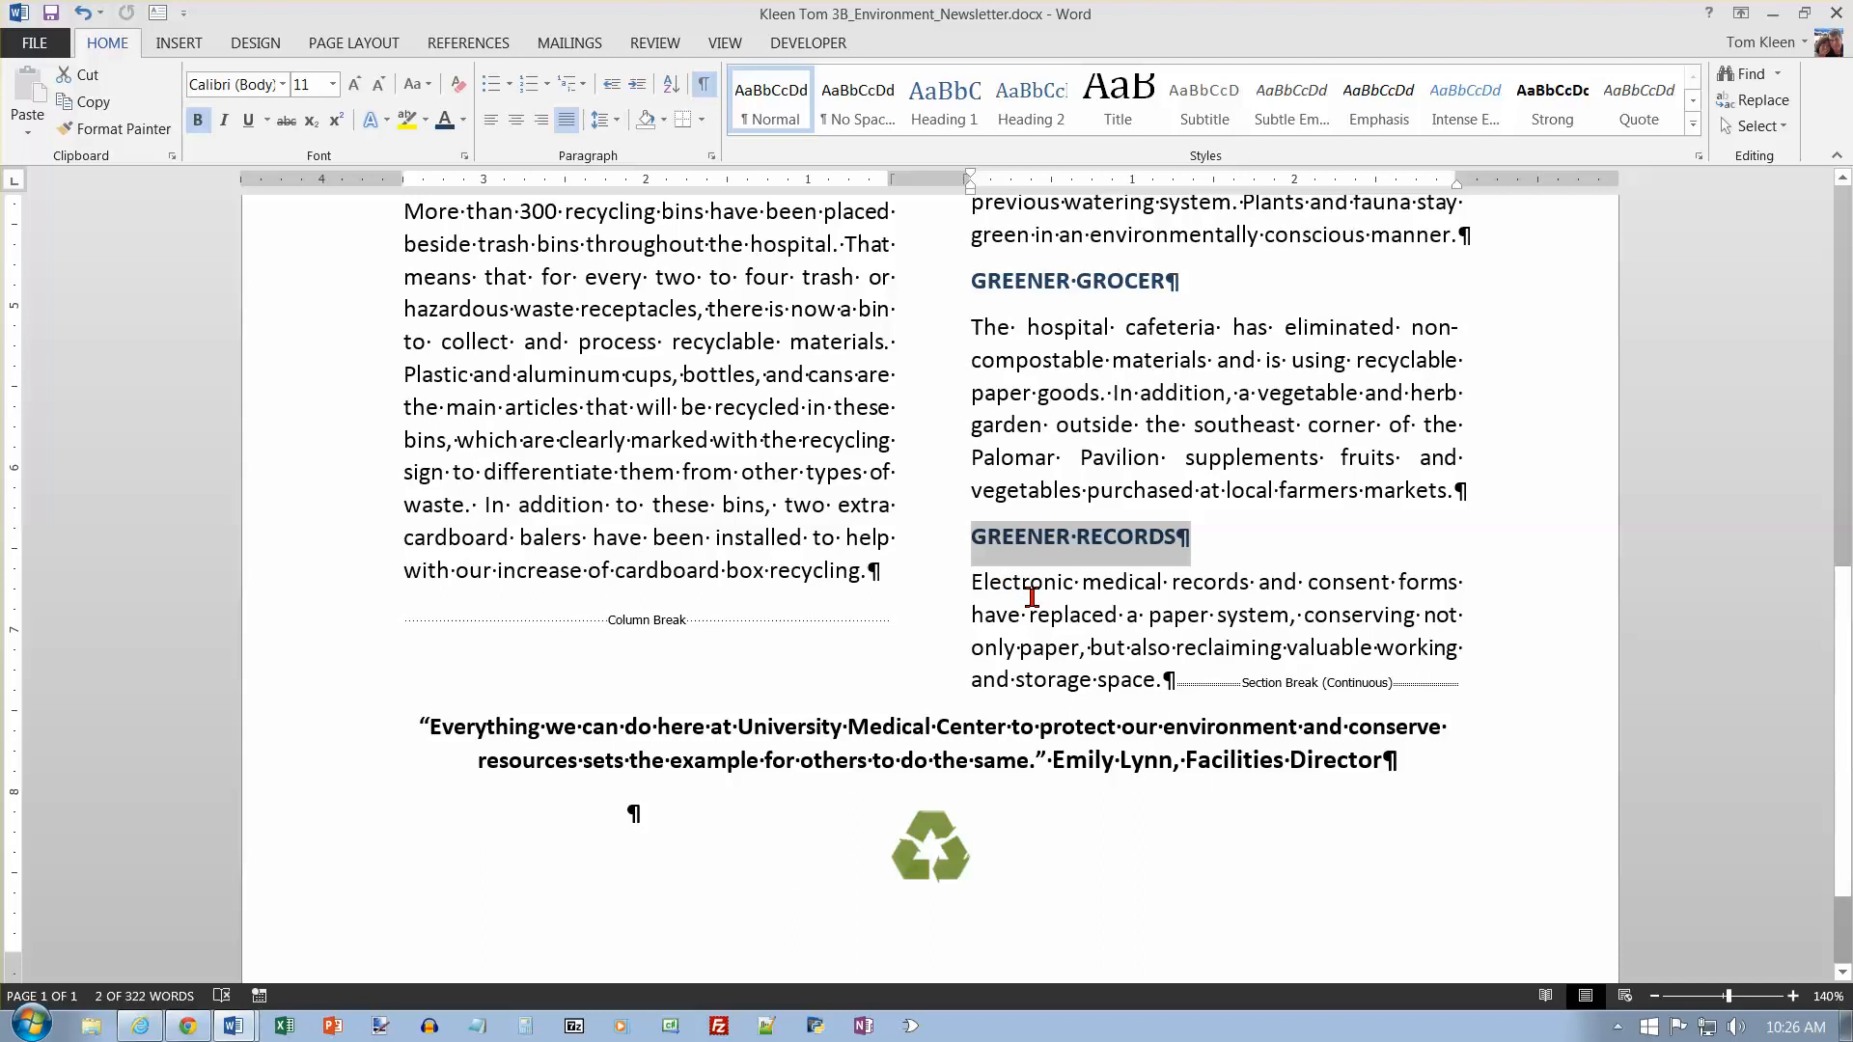
Step: Delete the comma between the speaker's name and "Facilities Director" in the closing quotation
key(ctrl+End)
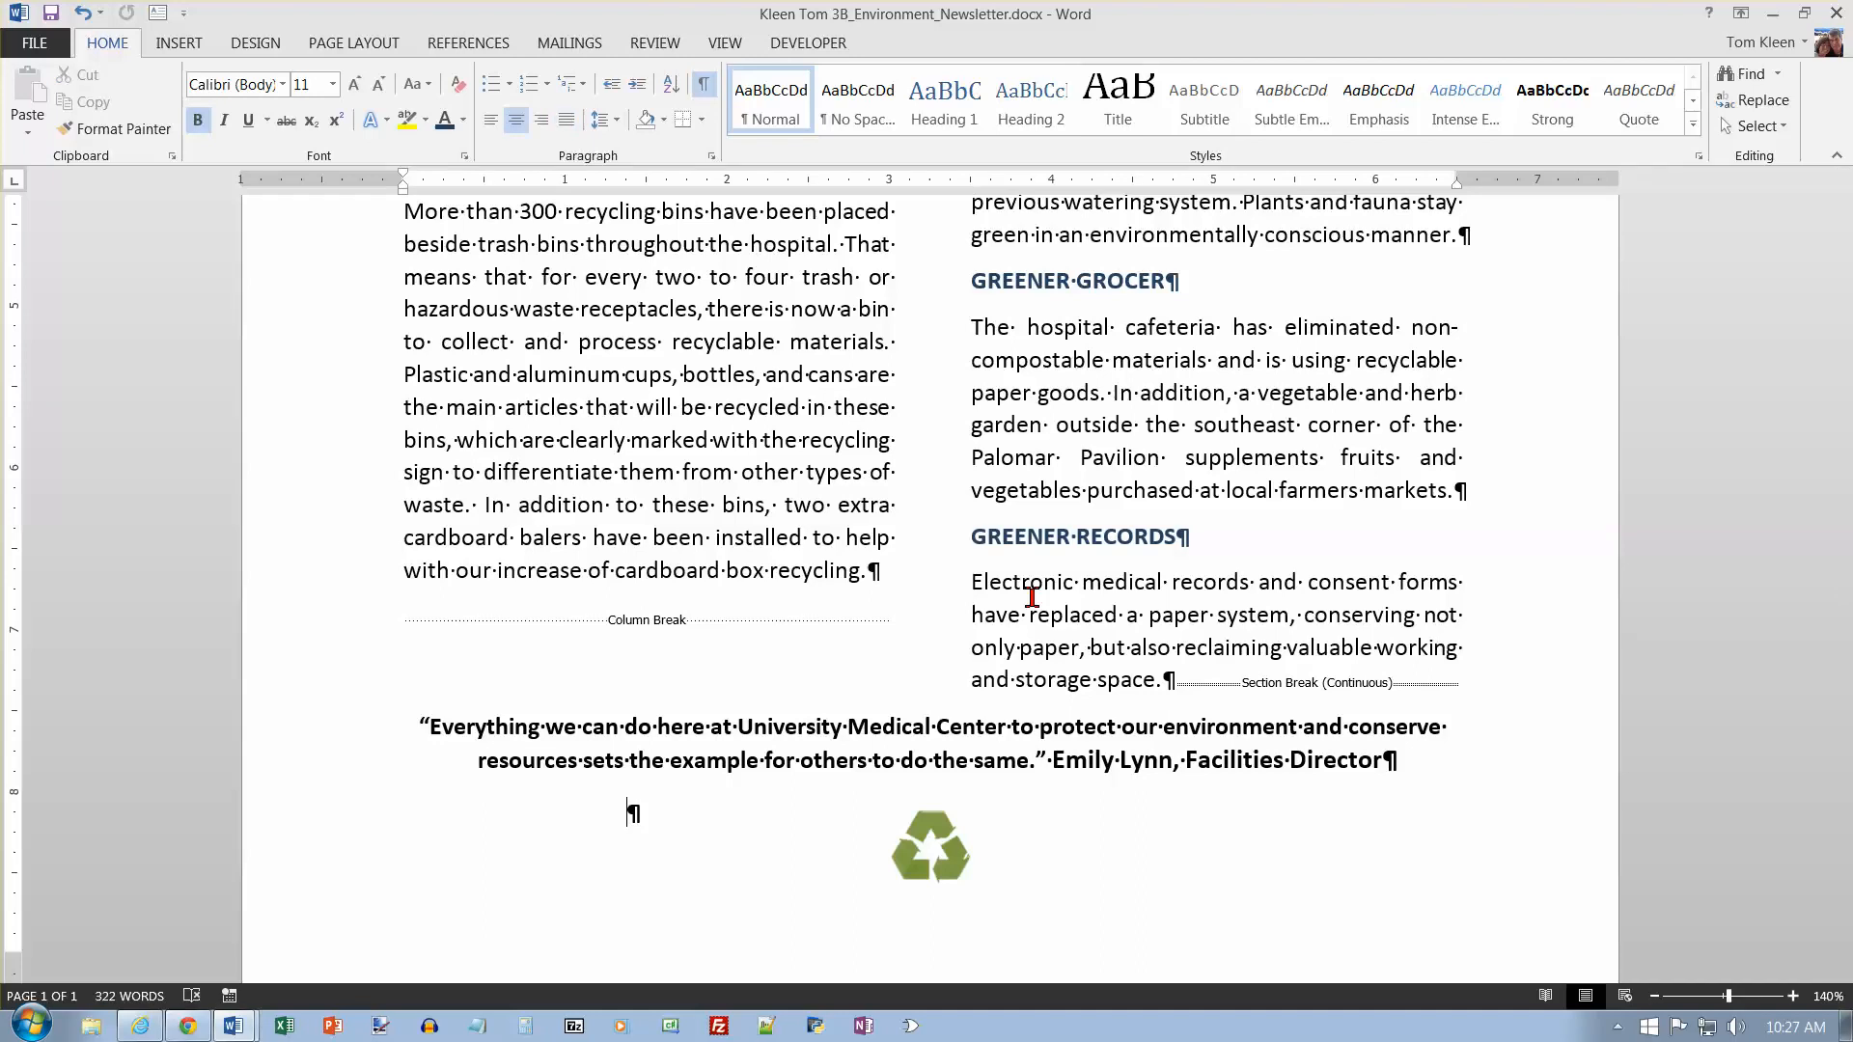
click(1183, 765)
text(=)
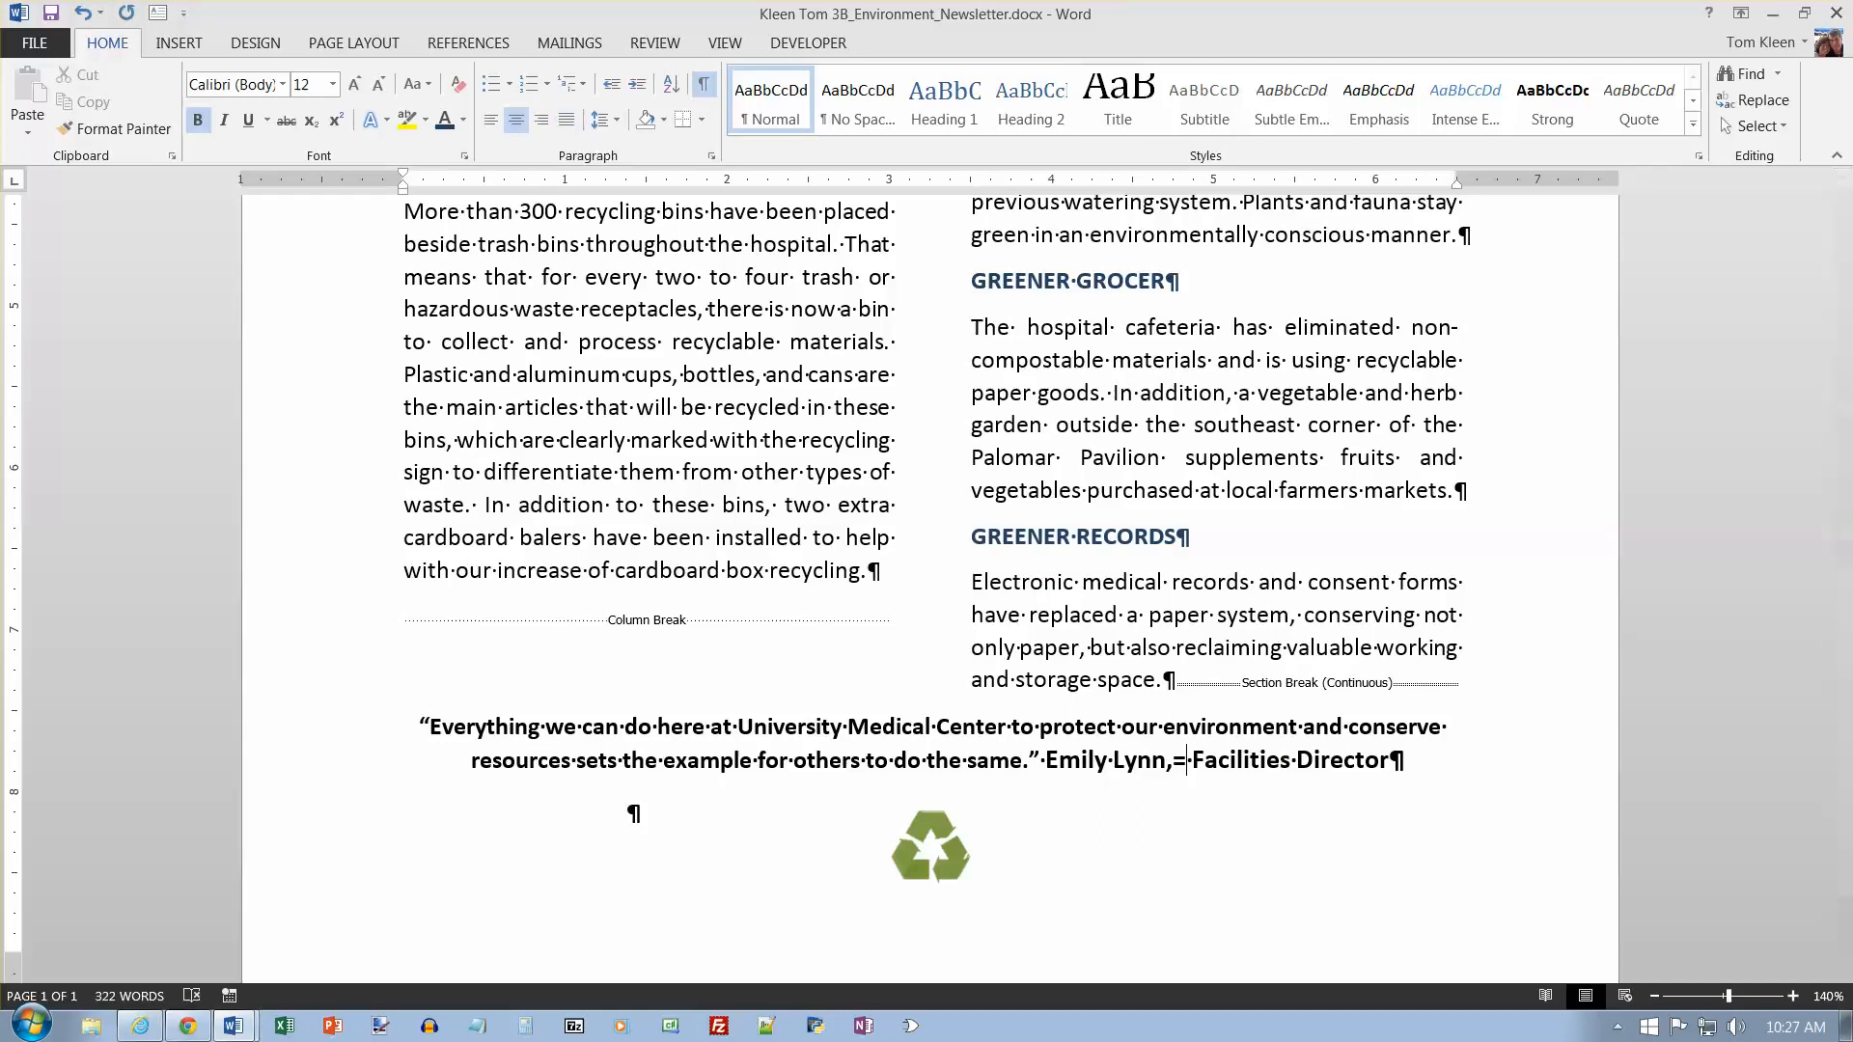
key(BackSpace)
key(BackSpace)
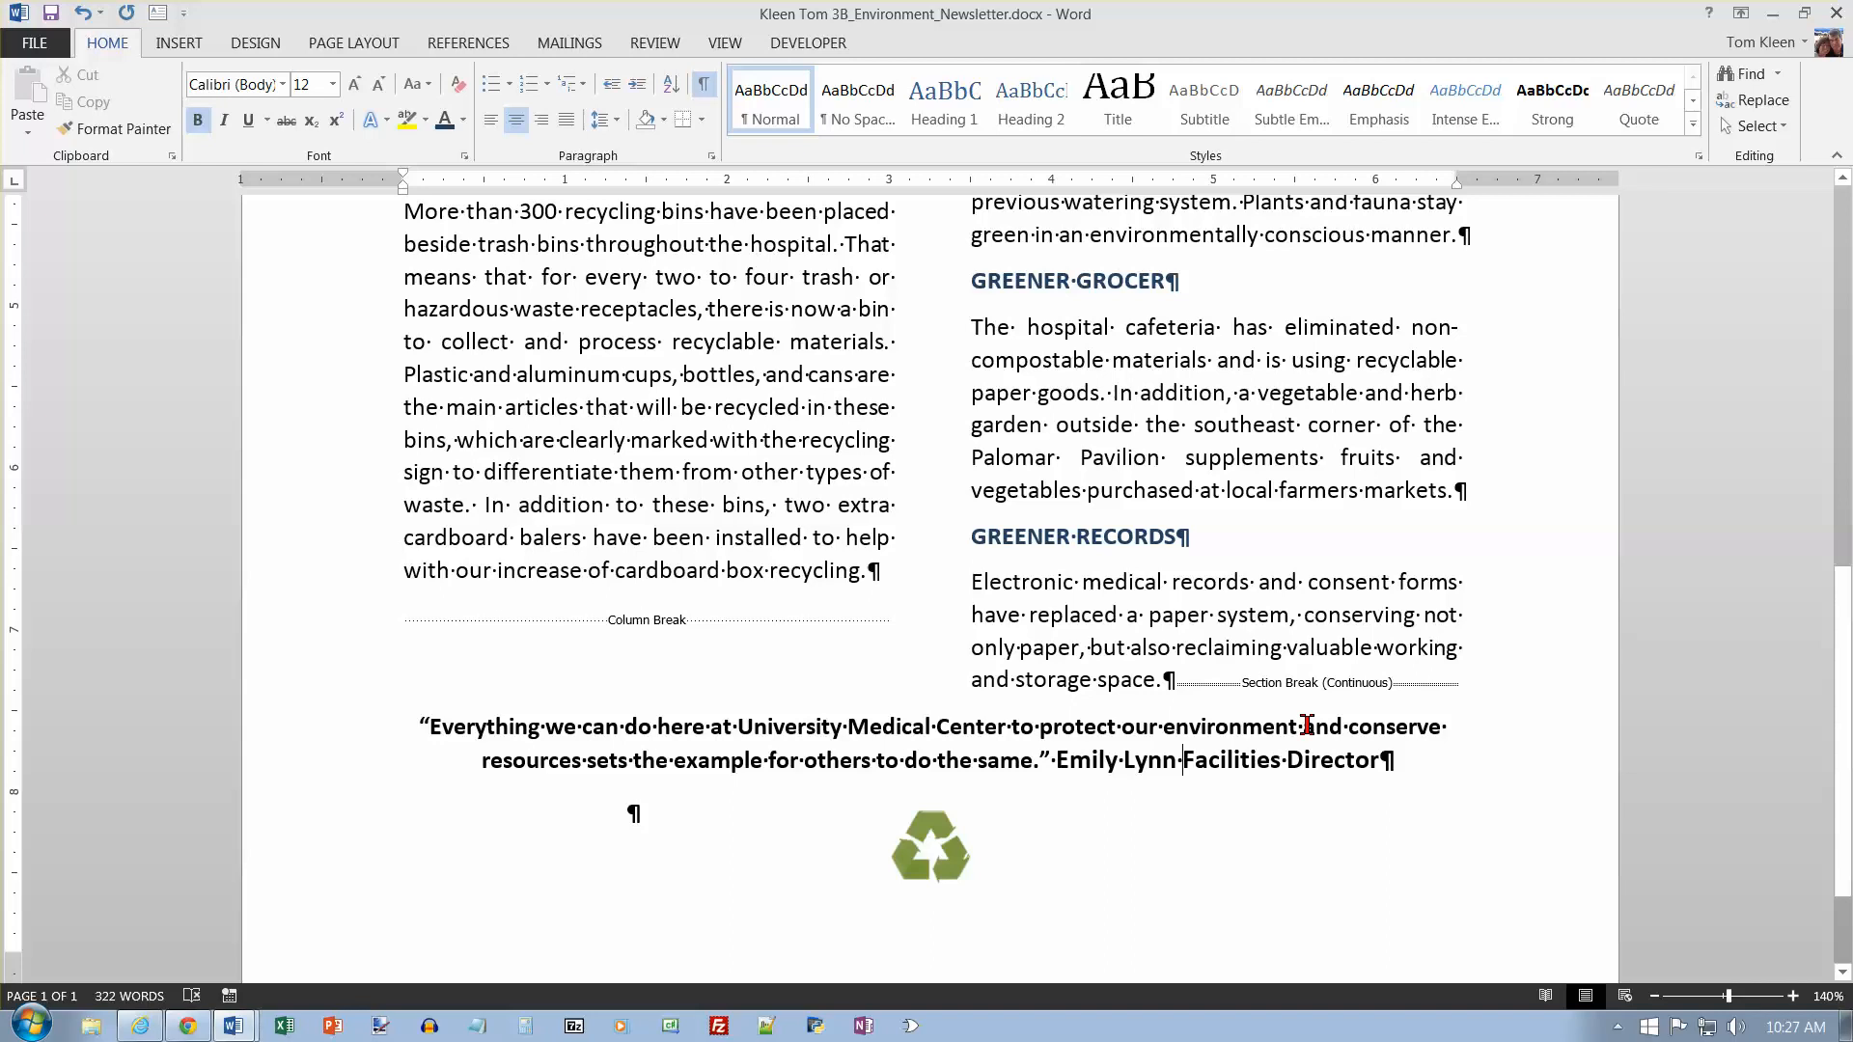
Step: Insert an Em Dash special character before "Facilities Director" and remove the space in front of it
click(180, 44)
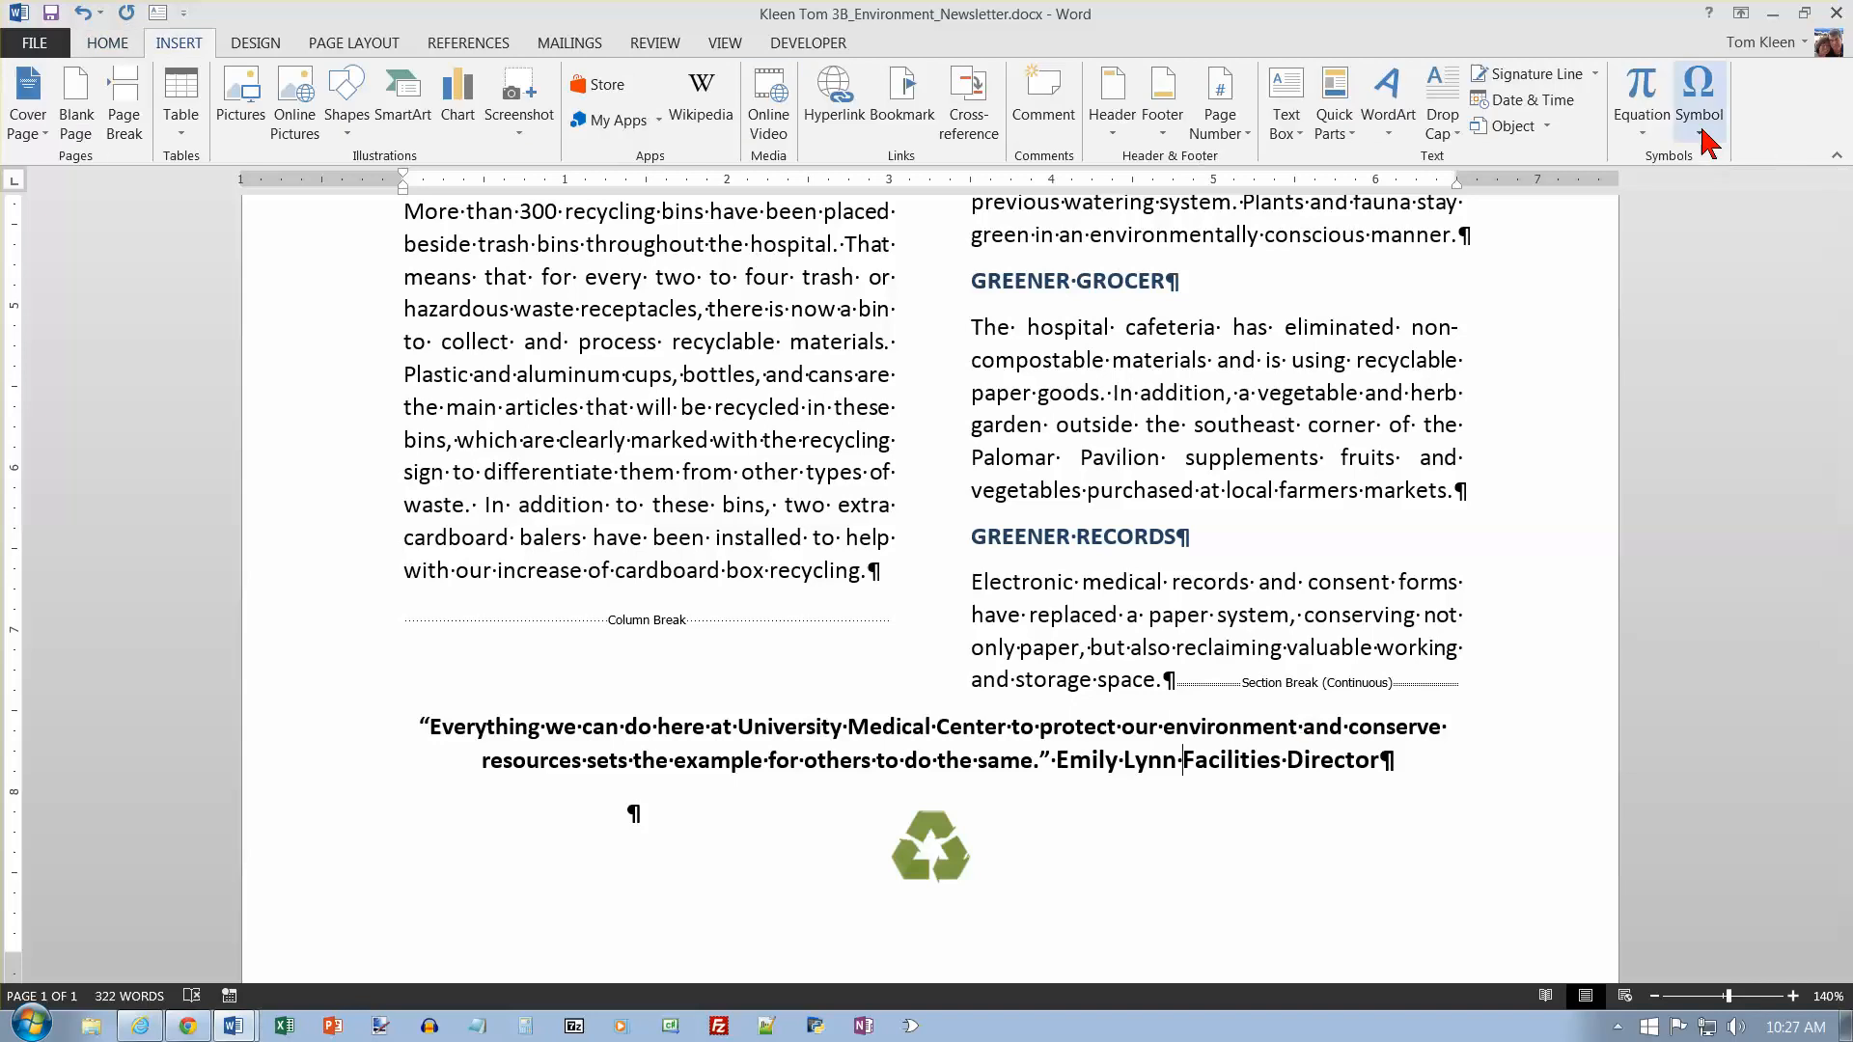
click(1705, 142)
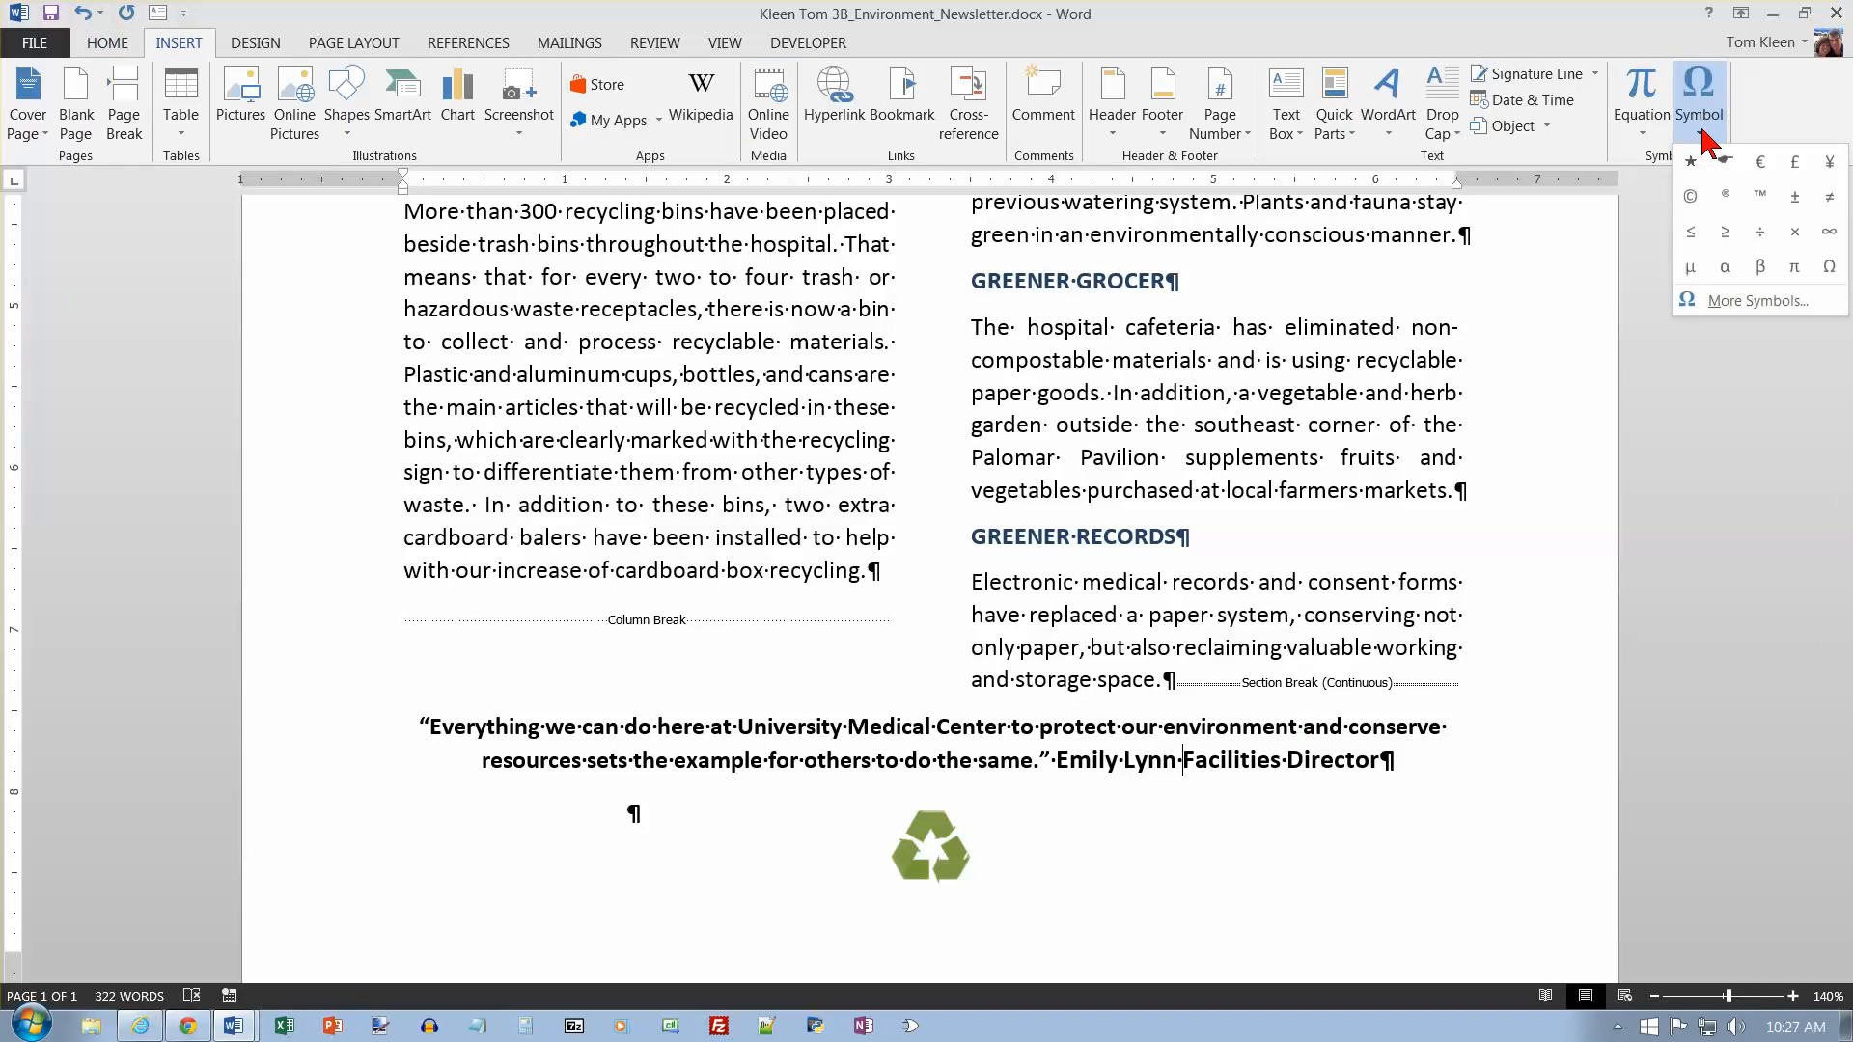
click(1751, 303)
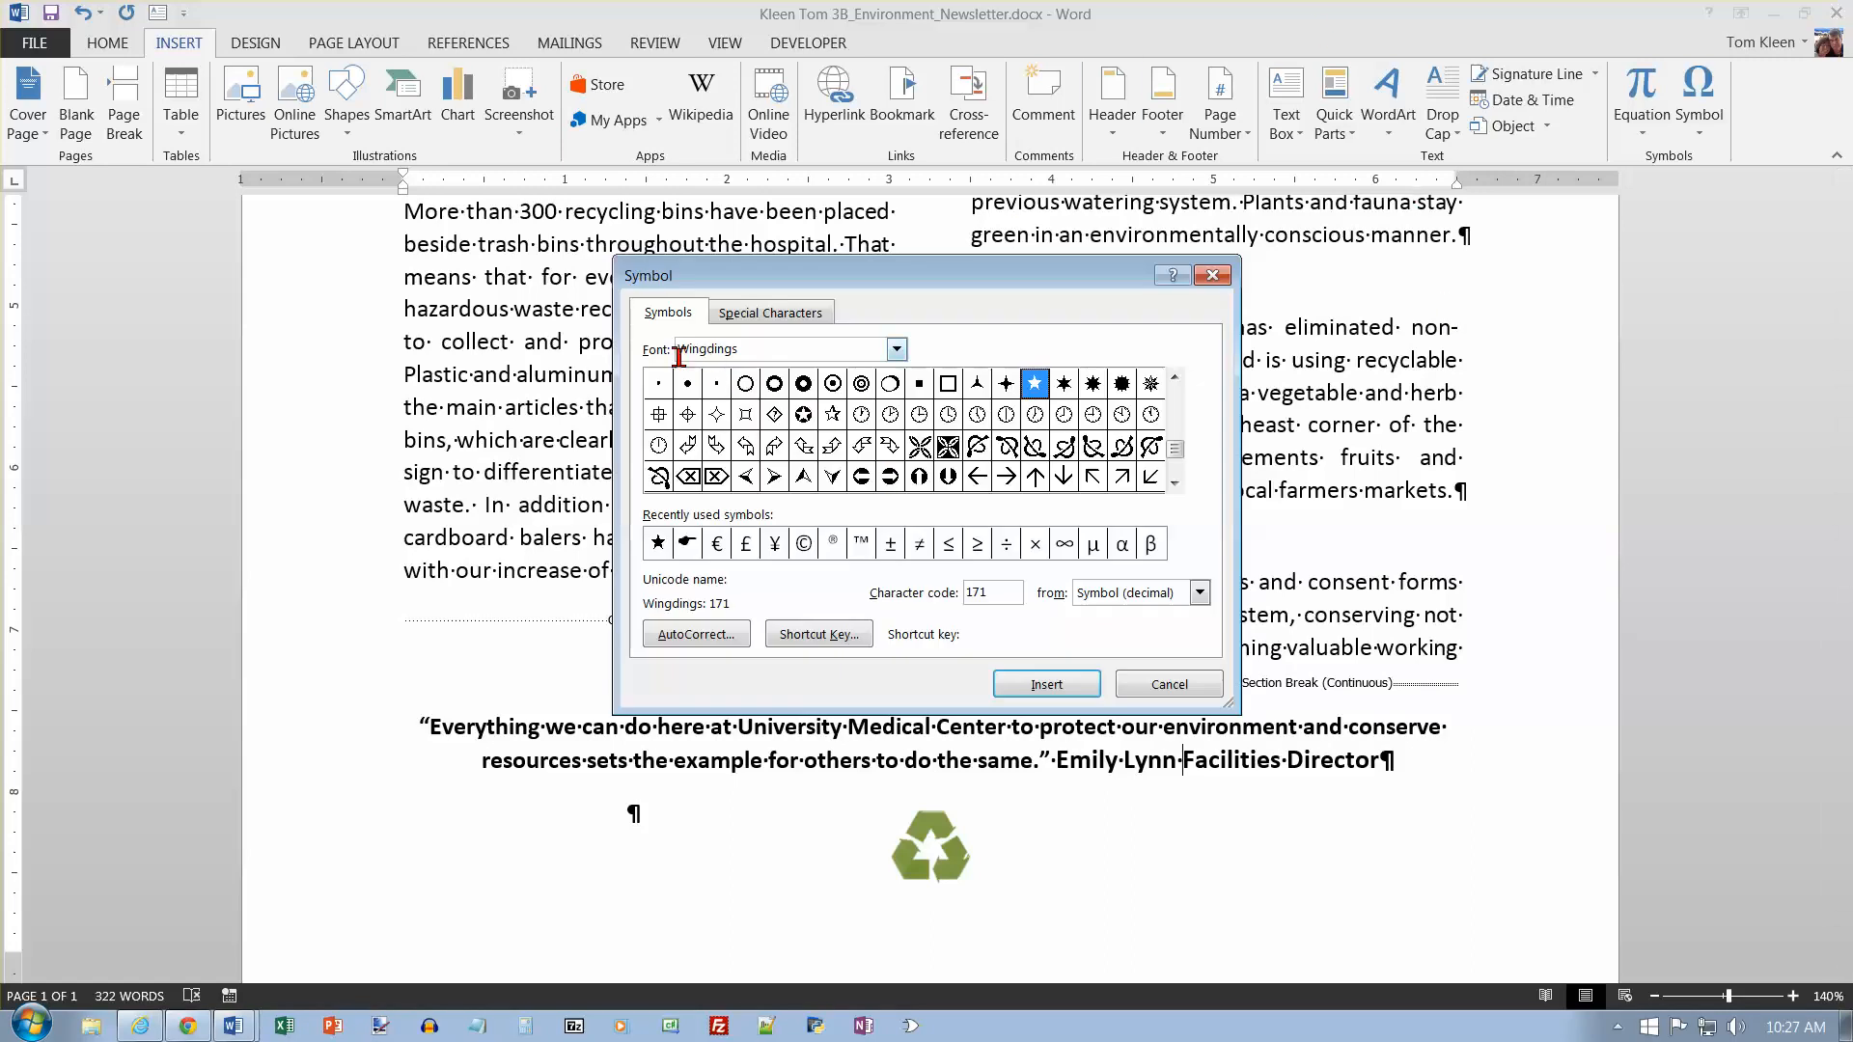
click(896, 350)
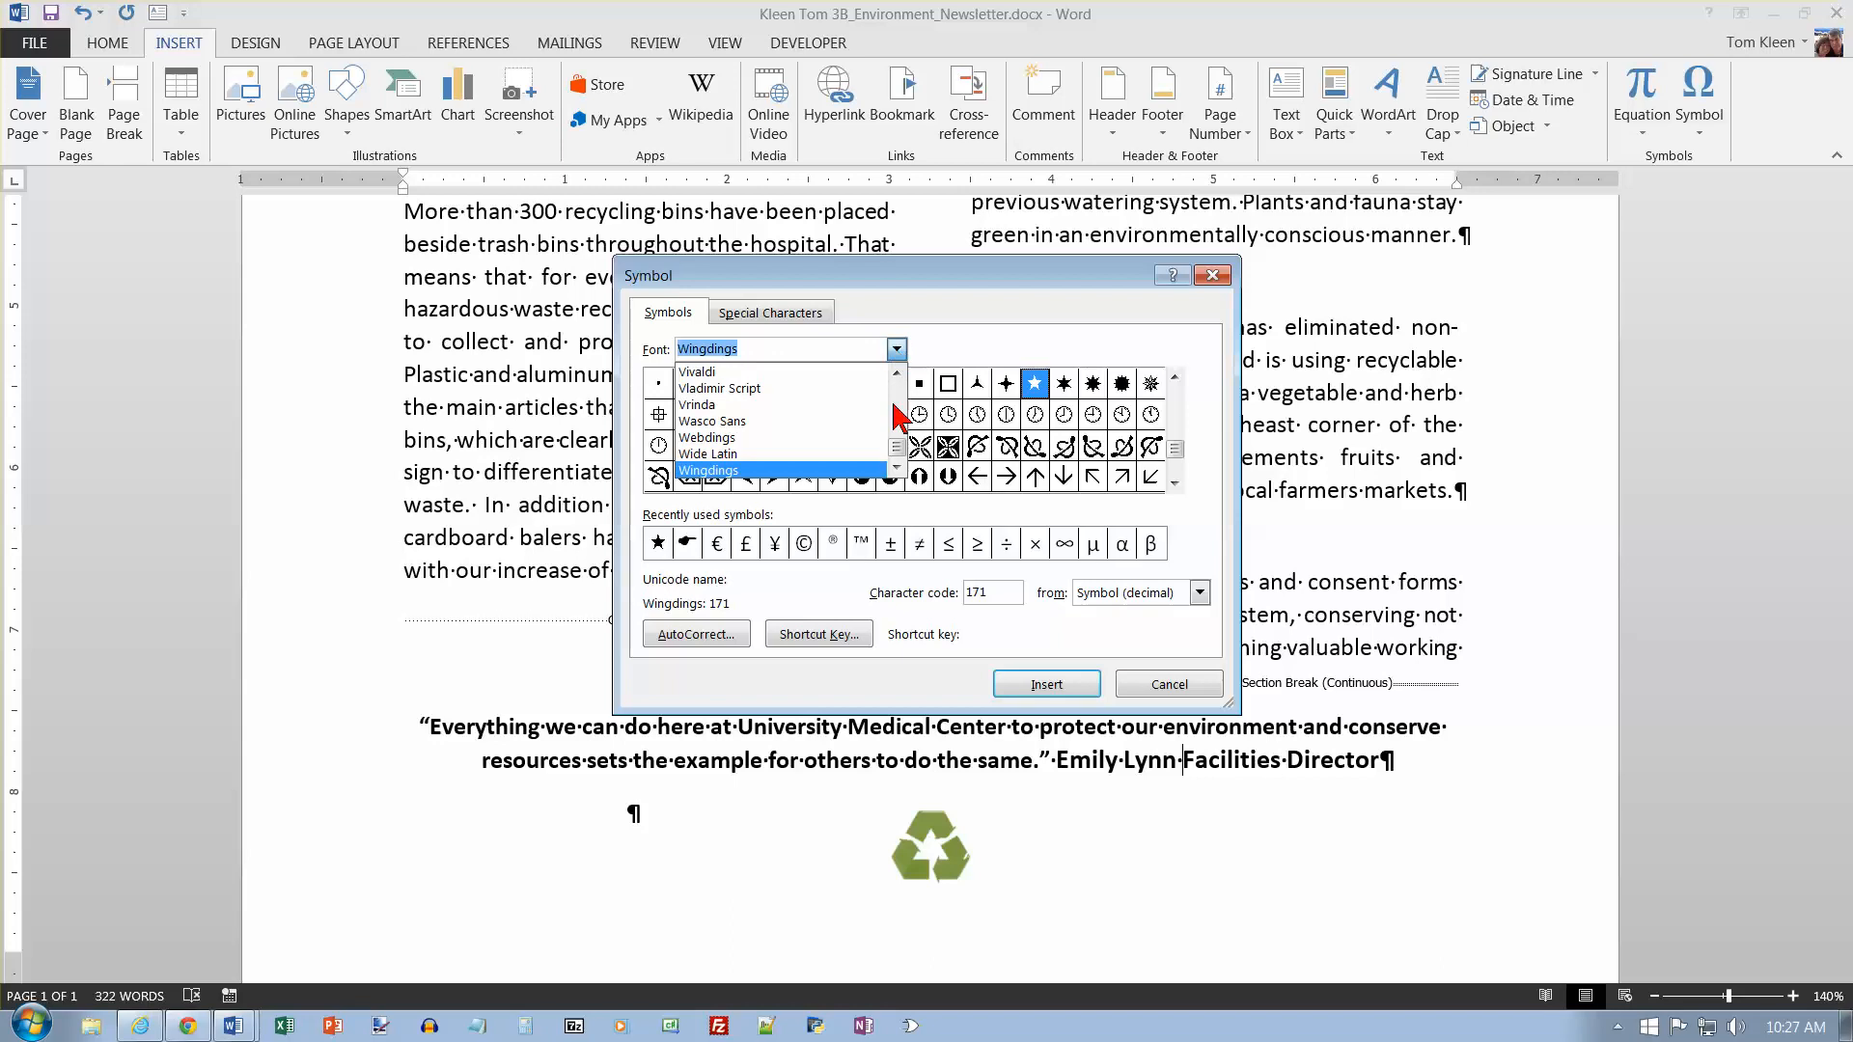
click(897, 466)
click(898, 466)
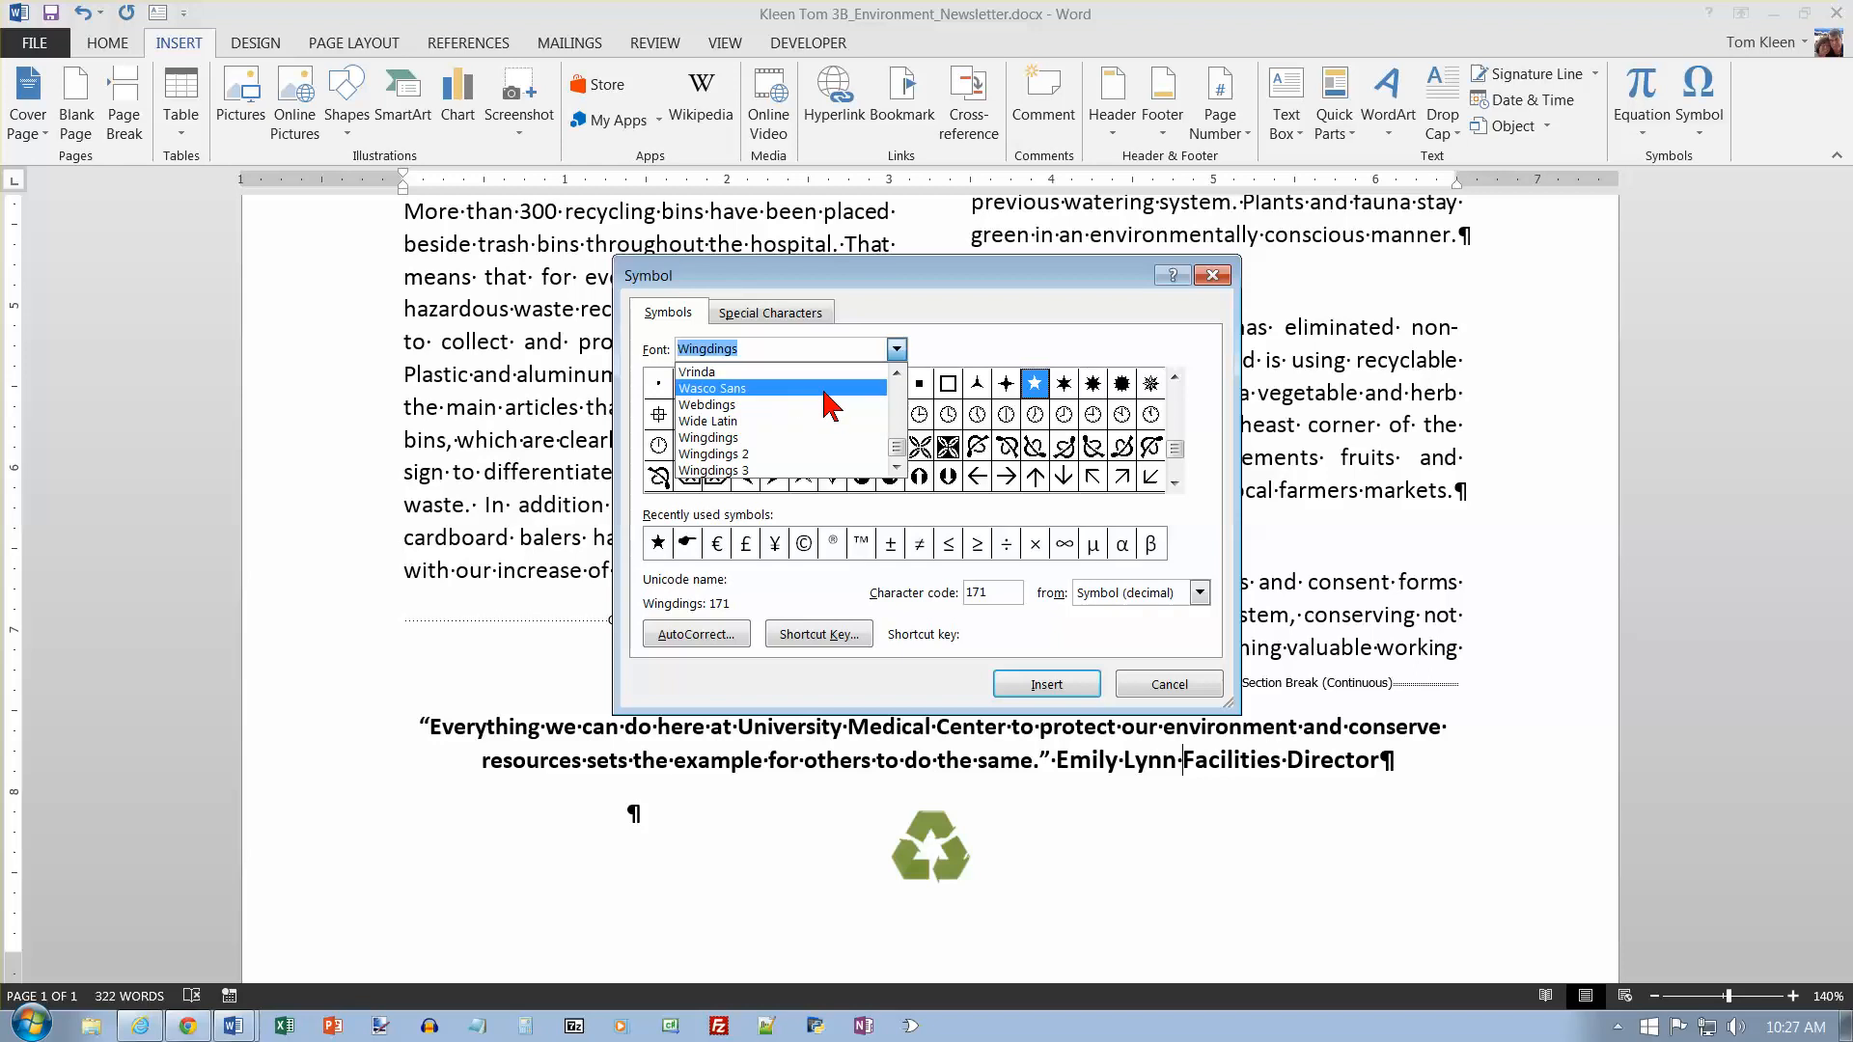
click(793, 314)
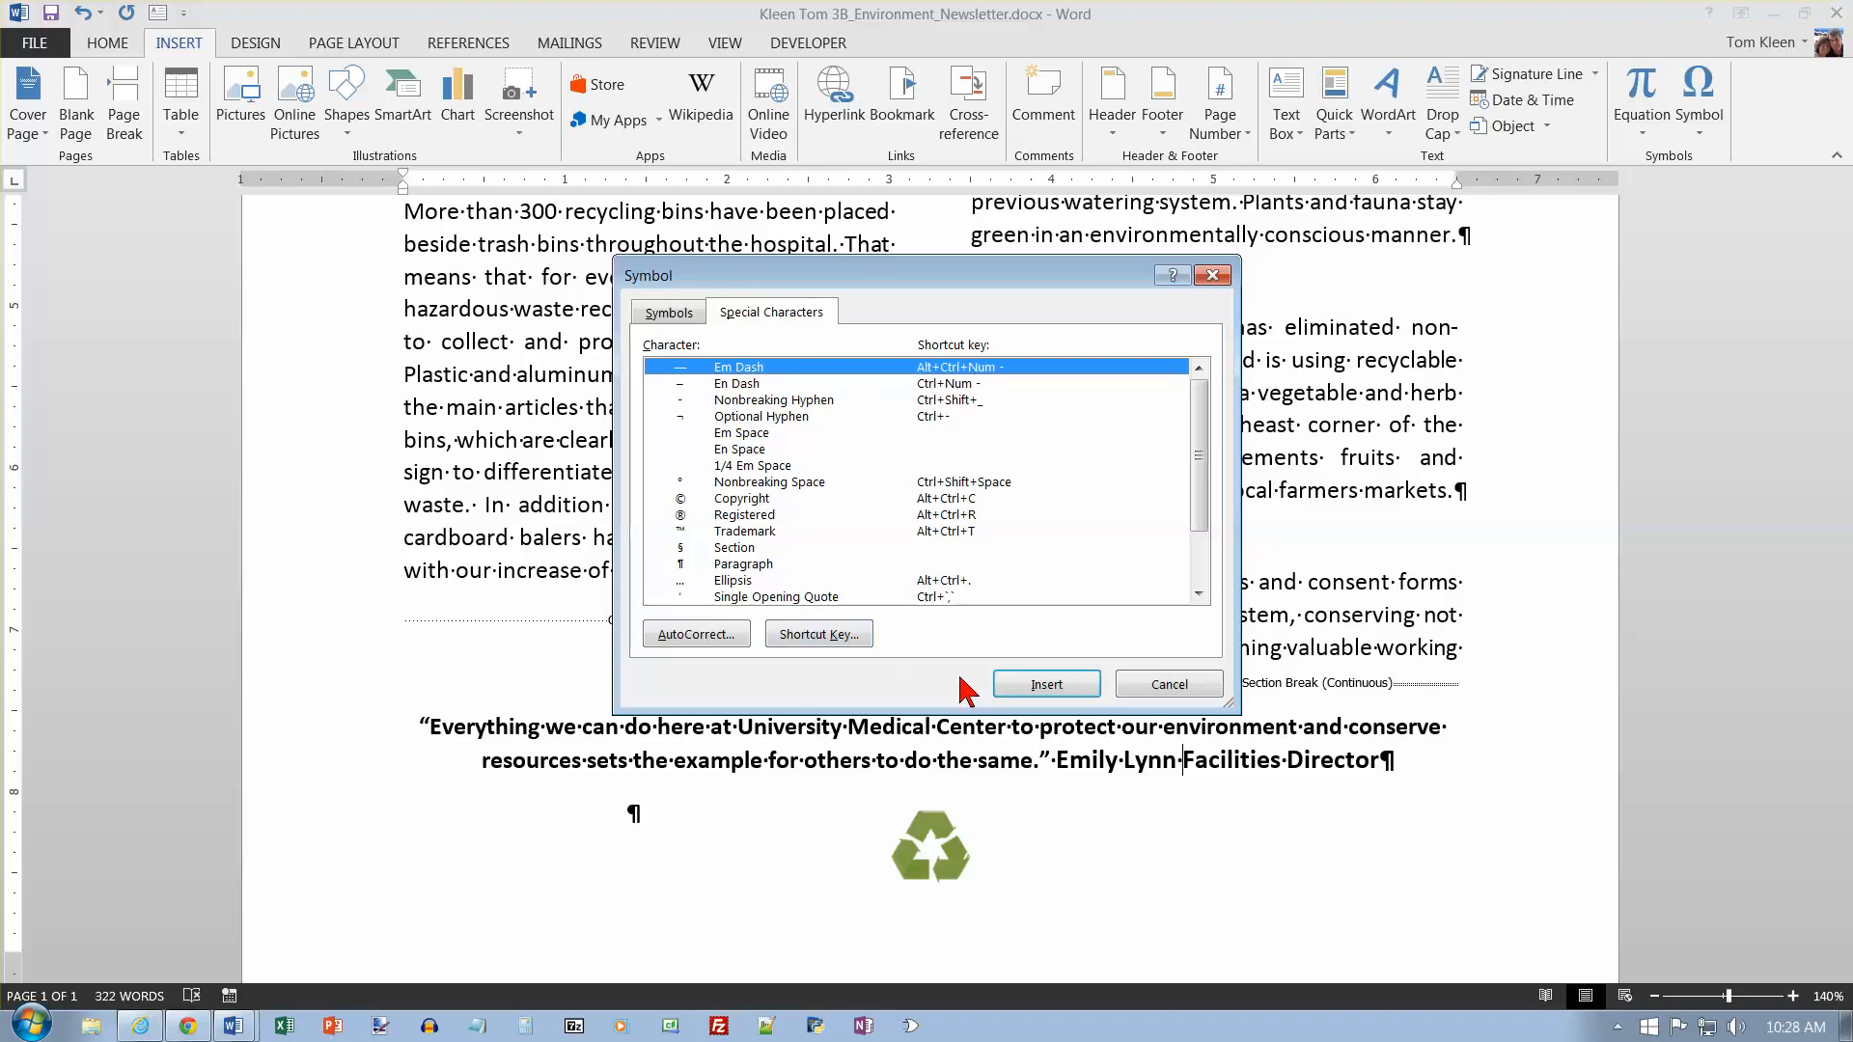
click(1043, 688)
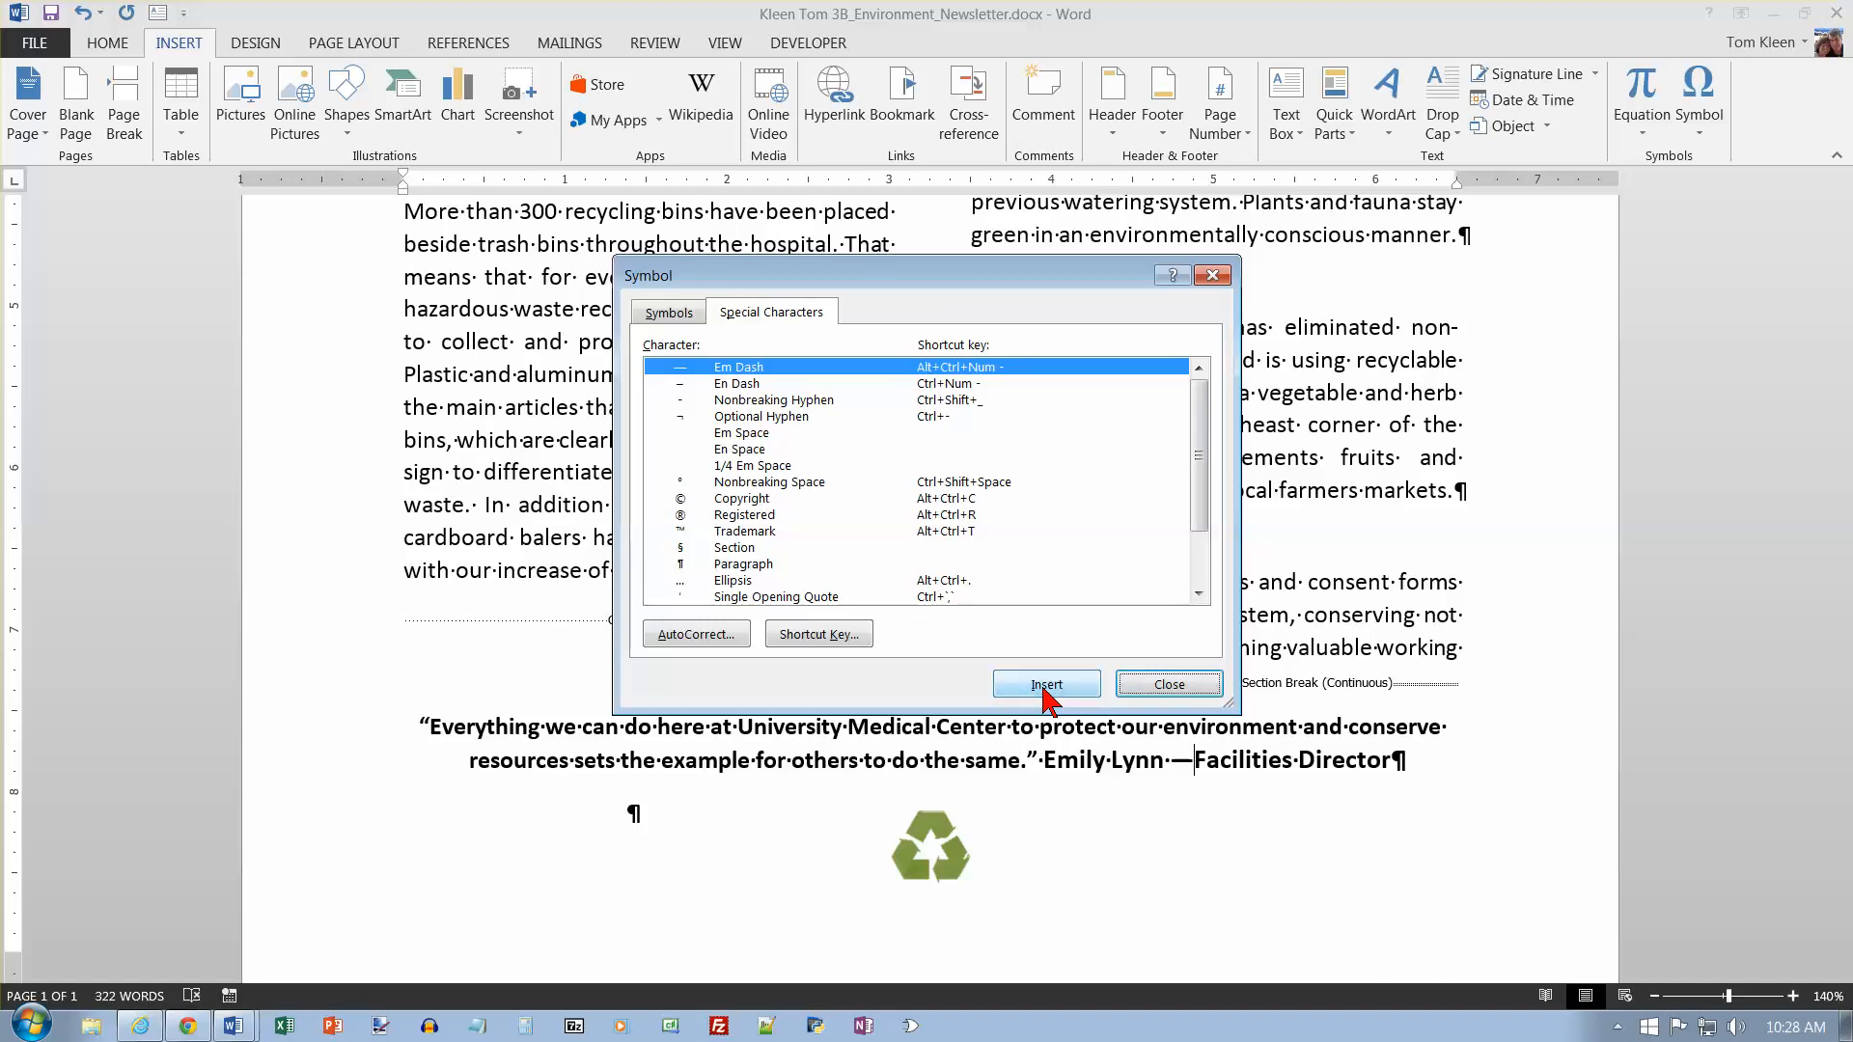
click(1151, 685)
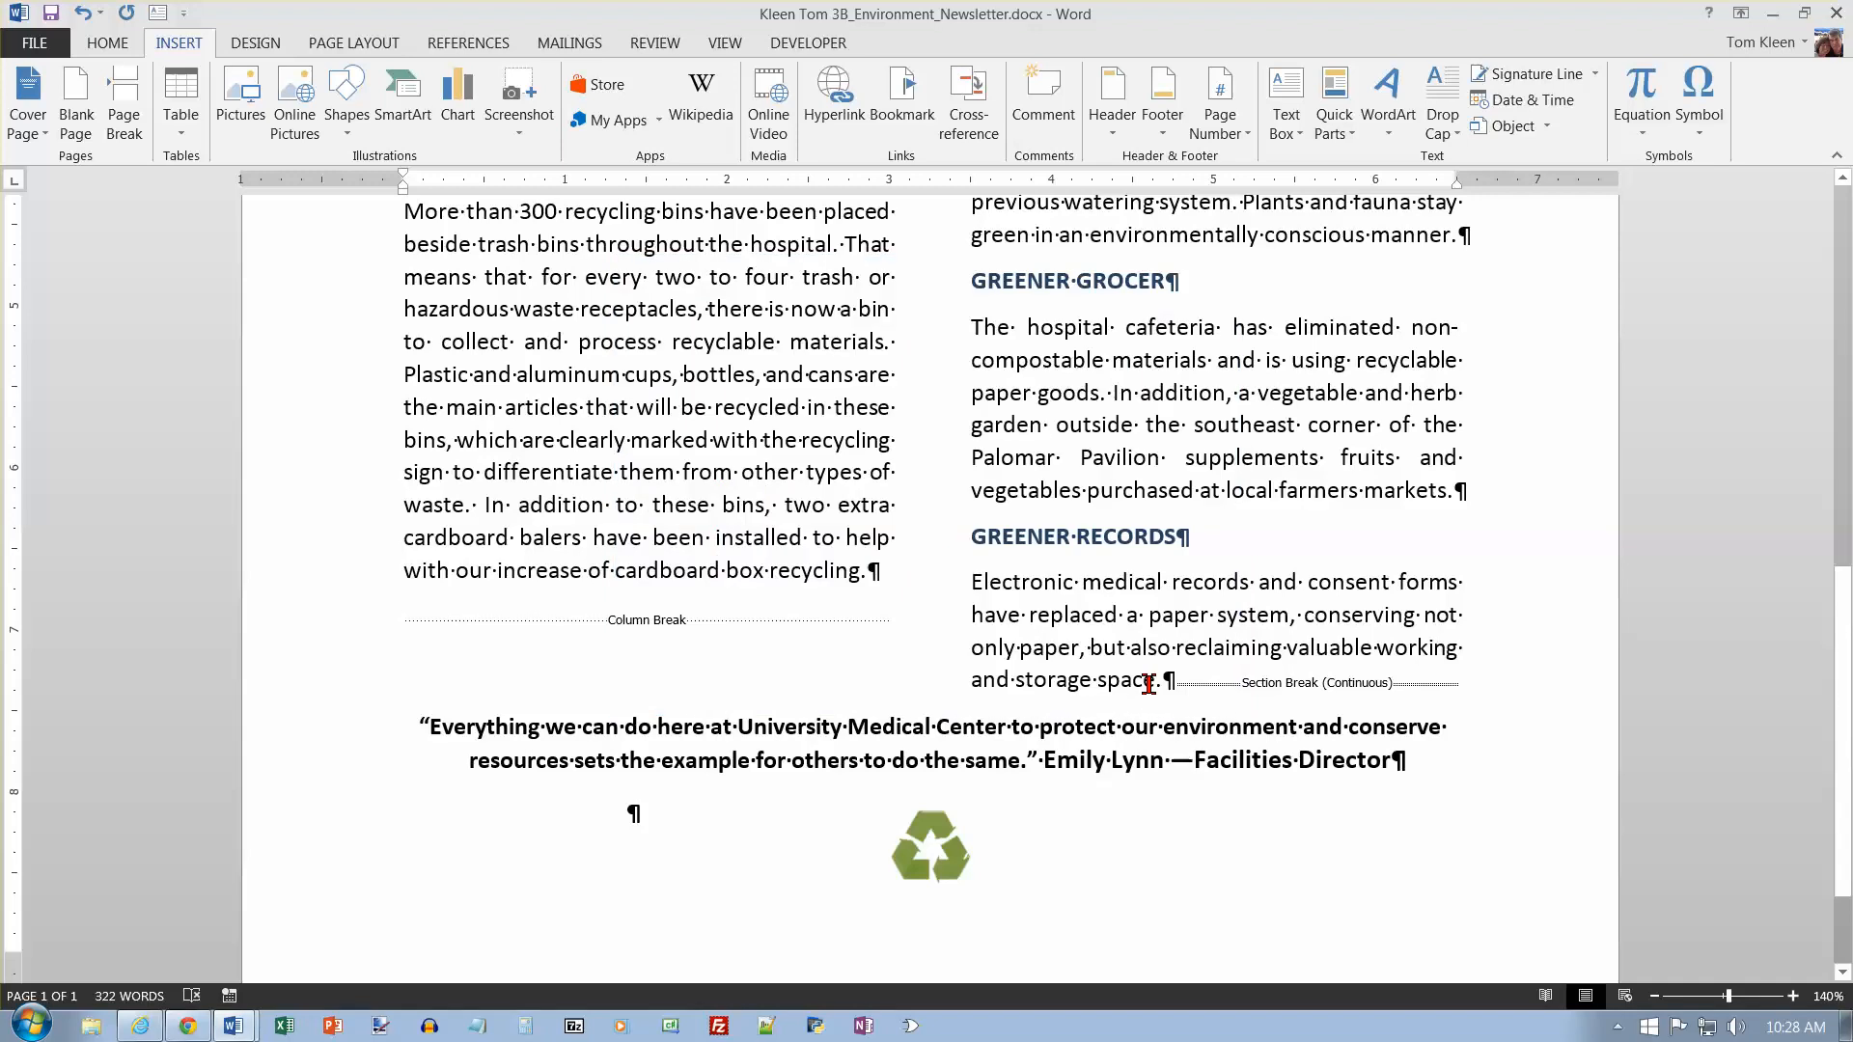
click(1170, 762)
key(BackSpace)
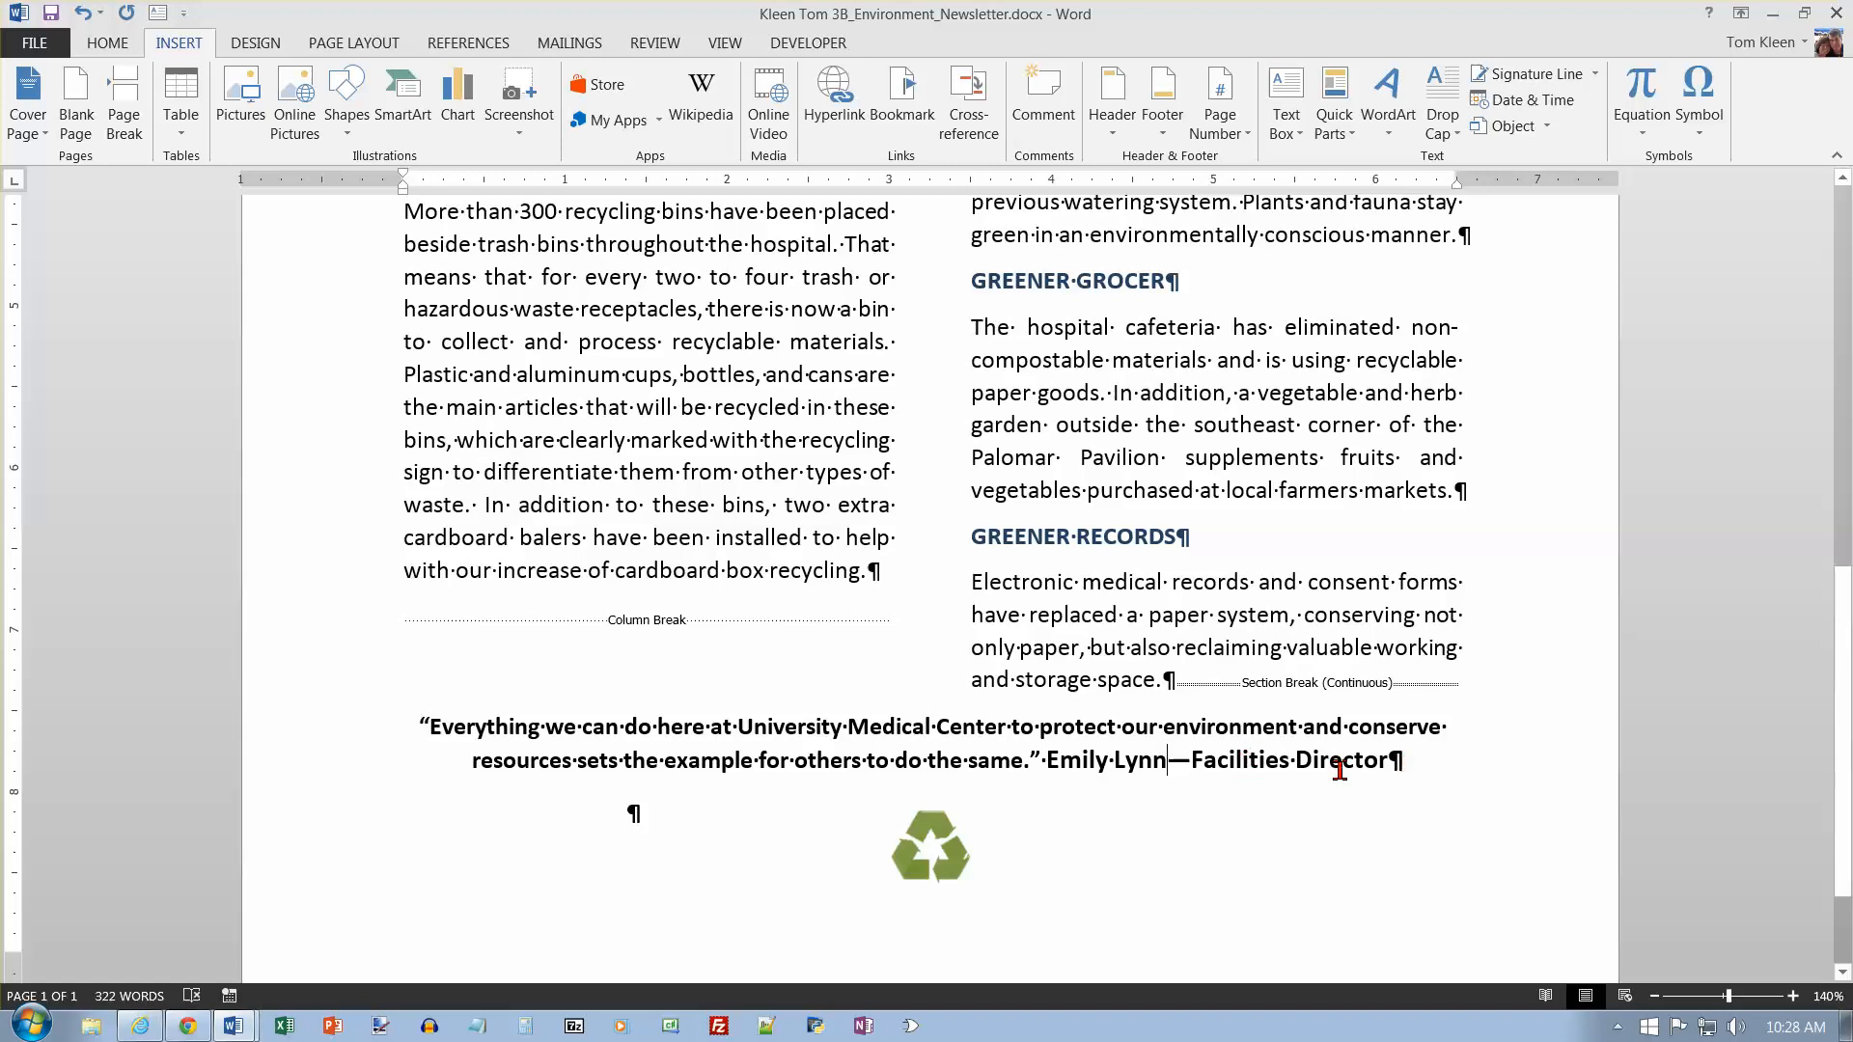
Step: Try the automatic em dash by entering "x--x" and a space in the empty last paragraph, and remove the test text
click(629, 813)
text(x--)
text(x—x)
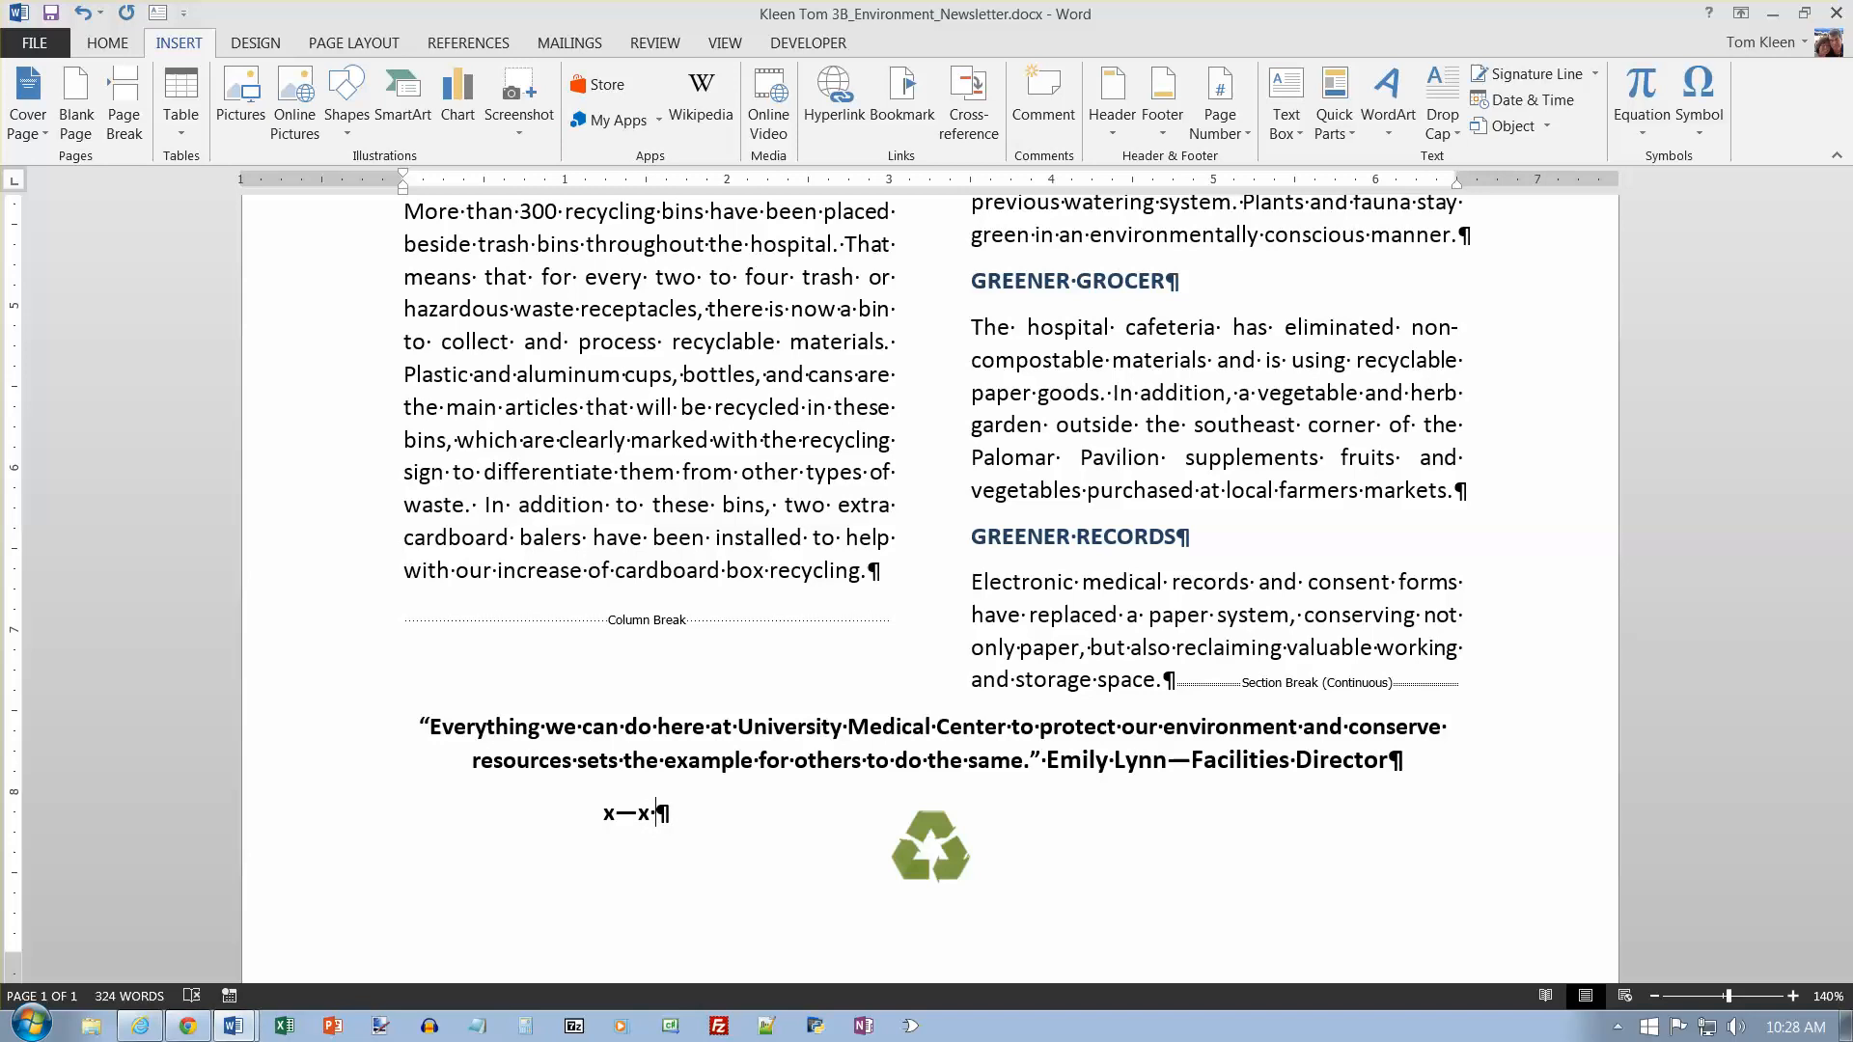
key(BackSpace)
key(BackSpace)
key(BackSpace)
key(BackSpace)
key(BackSpace)
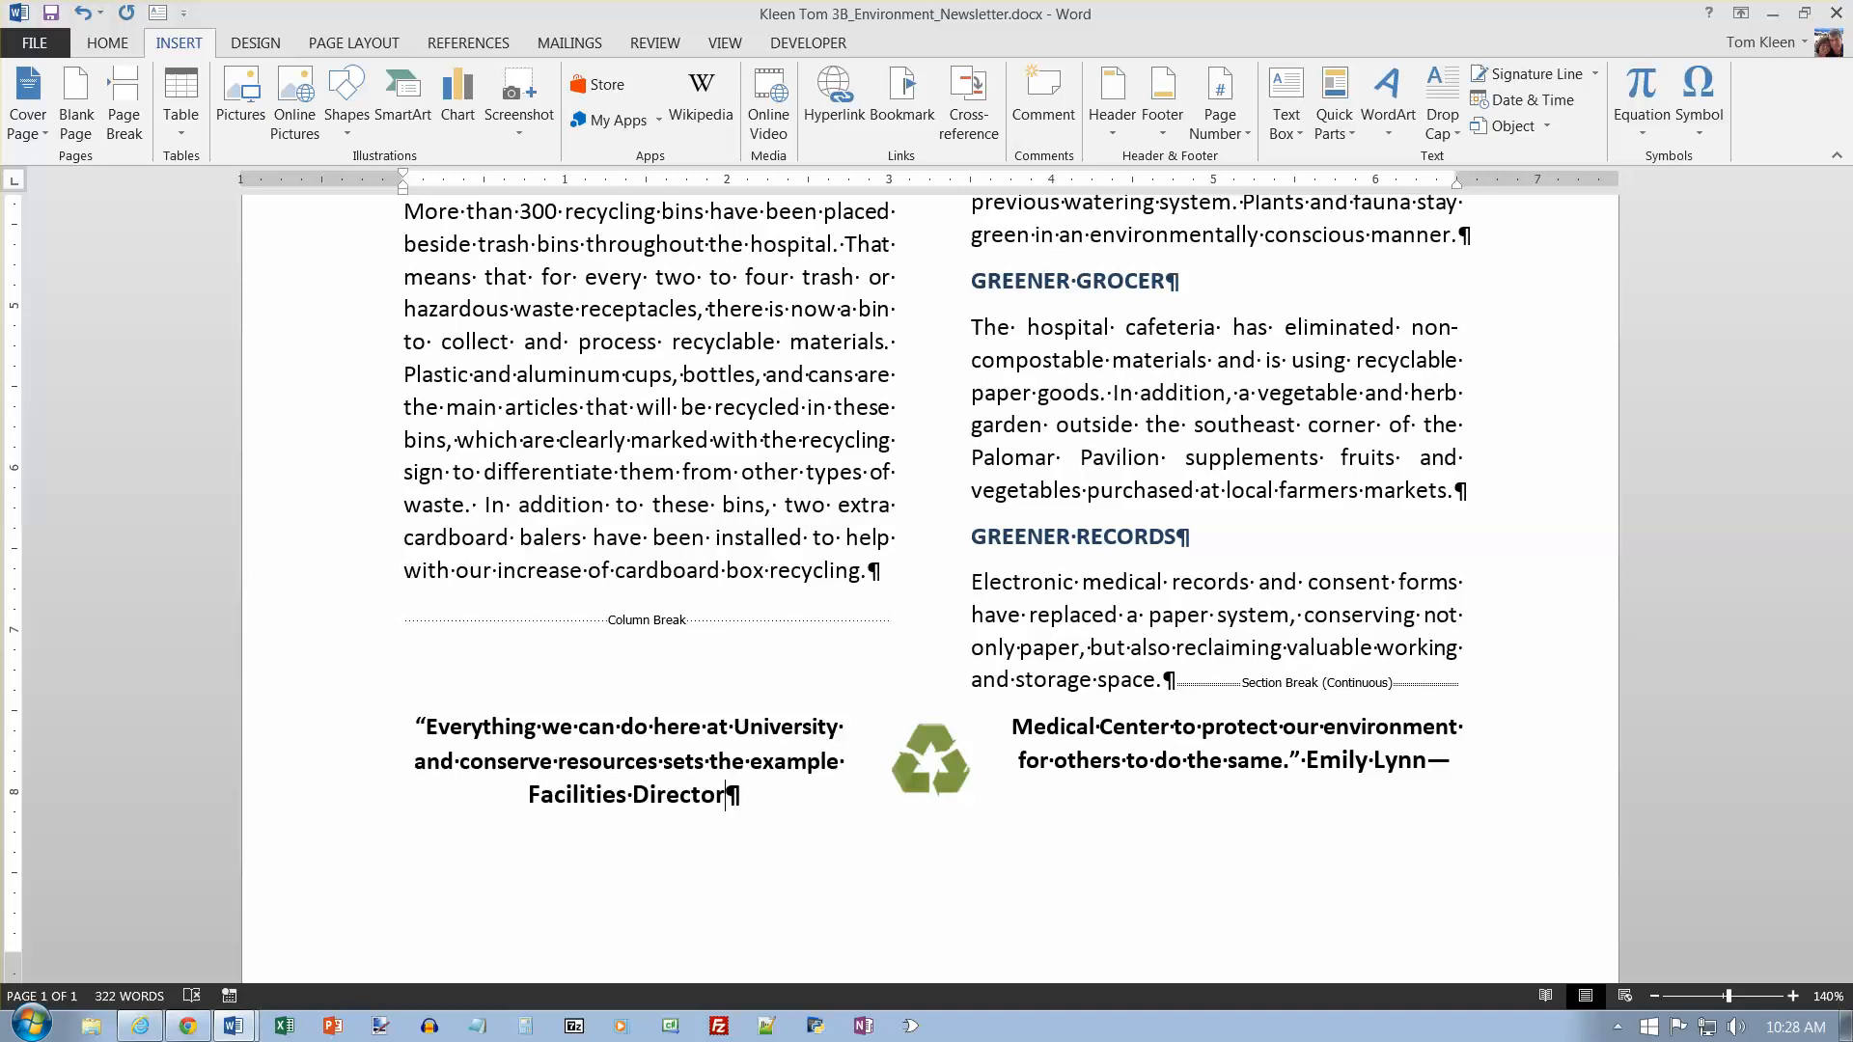
key(ctrl+z)
key(BackSpace)
key(BackSpace)
key(BackSpace)
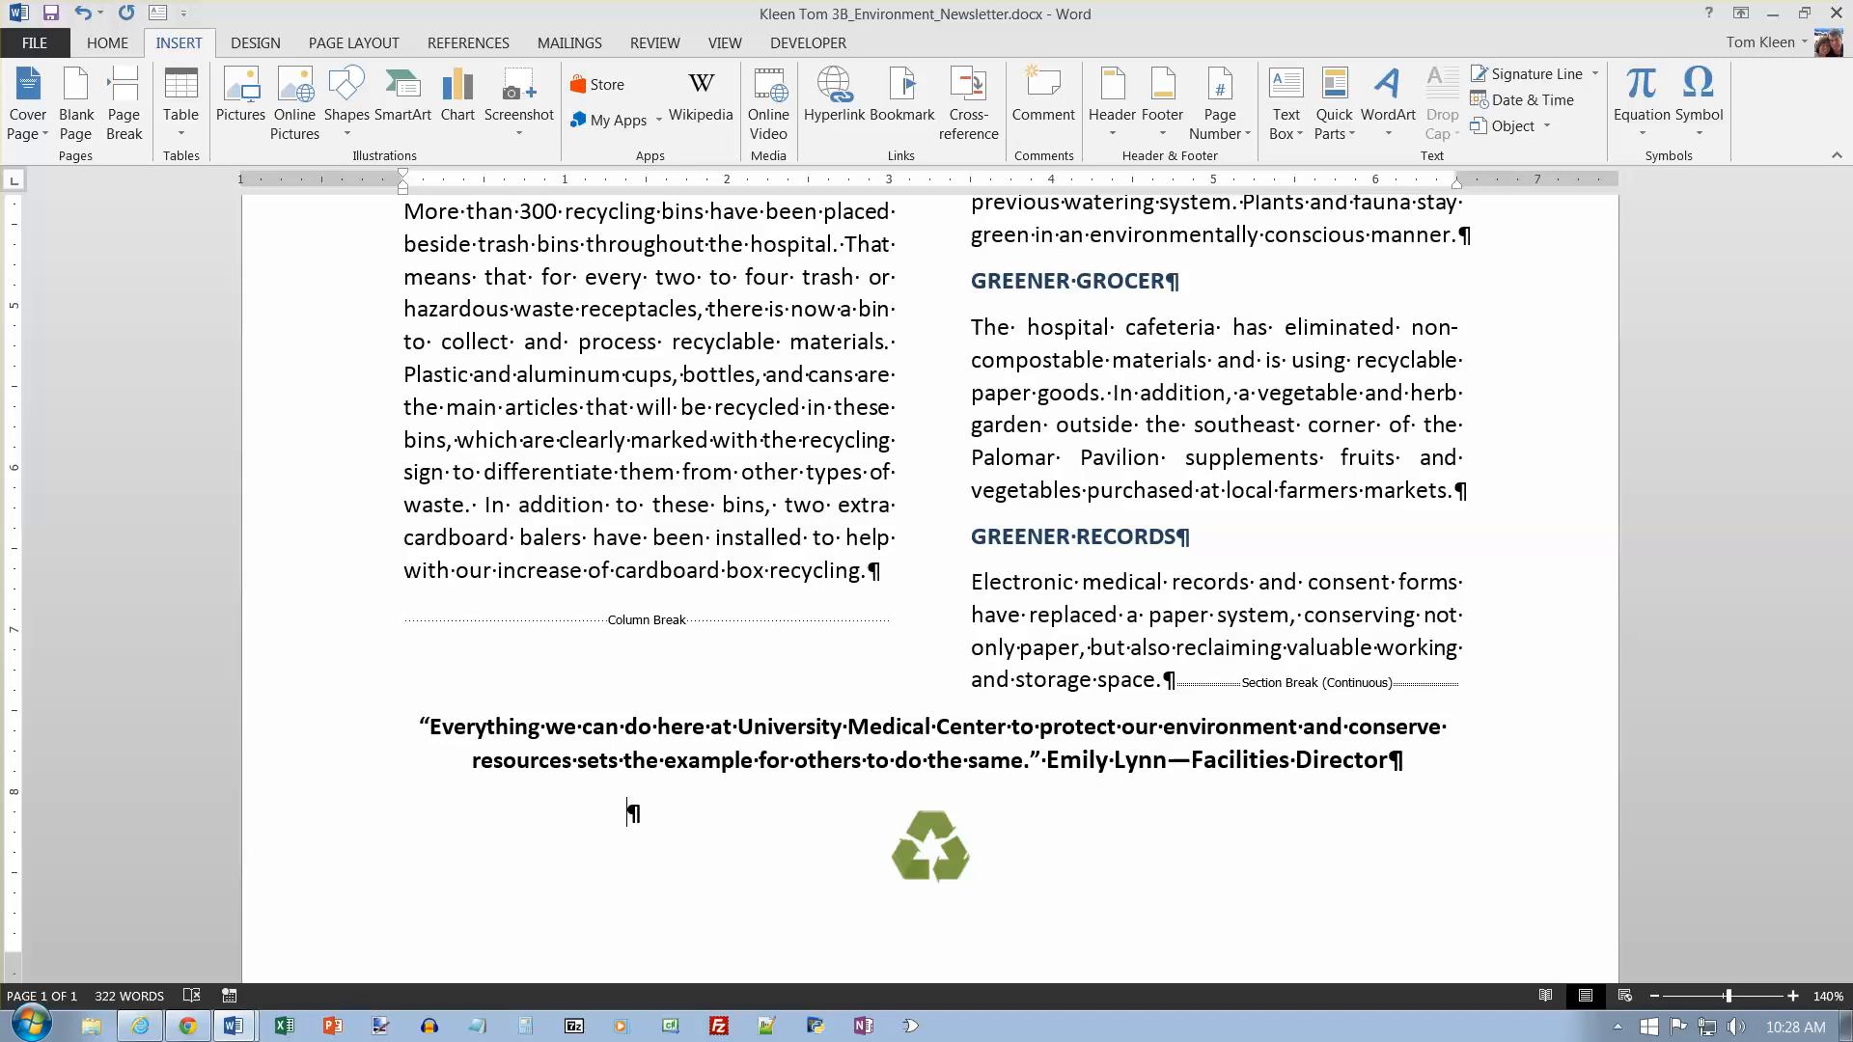
Step: Select the closing quotation paragraph and choose the Shadow setting for its border in Borders and Shading
drag(344, 733, 354, 769)
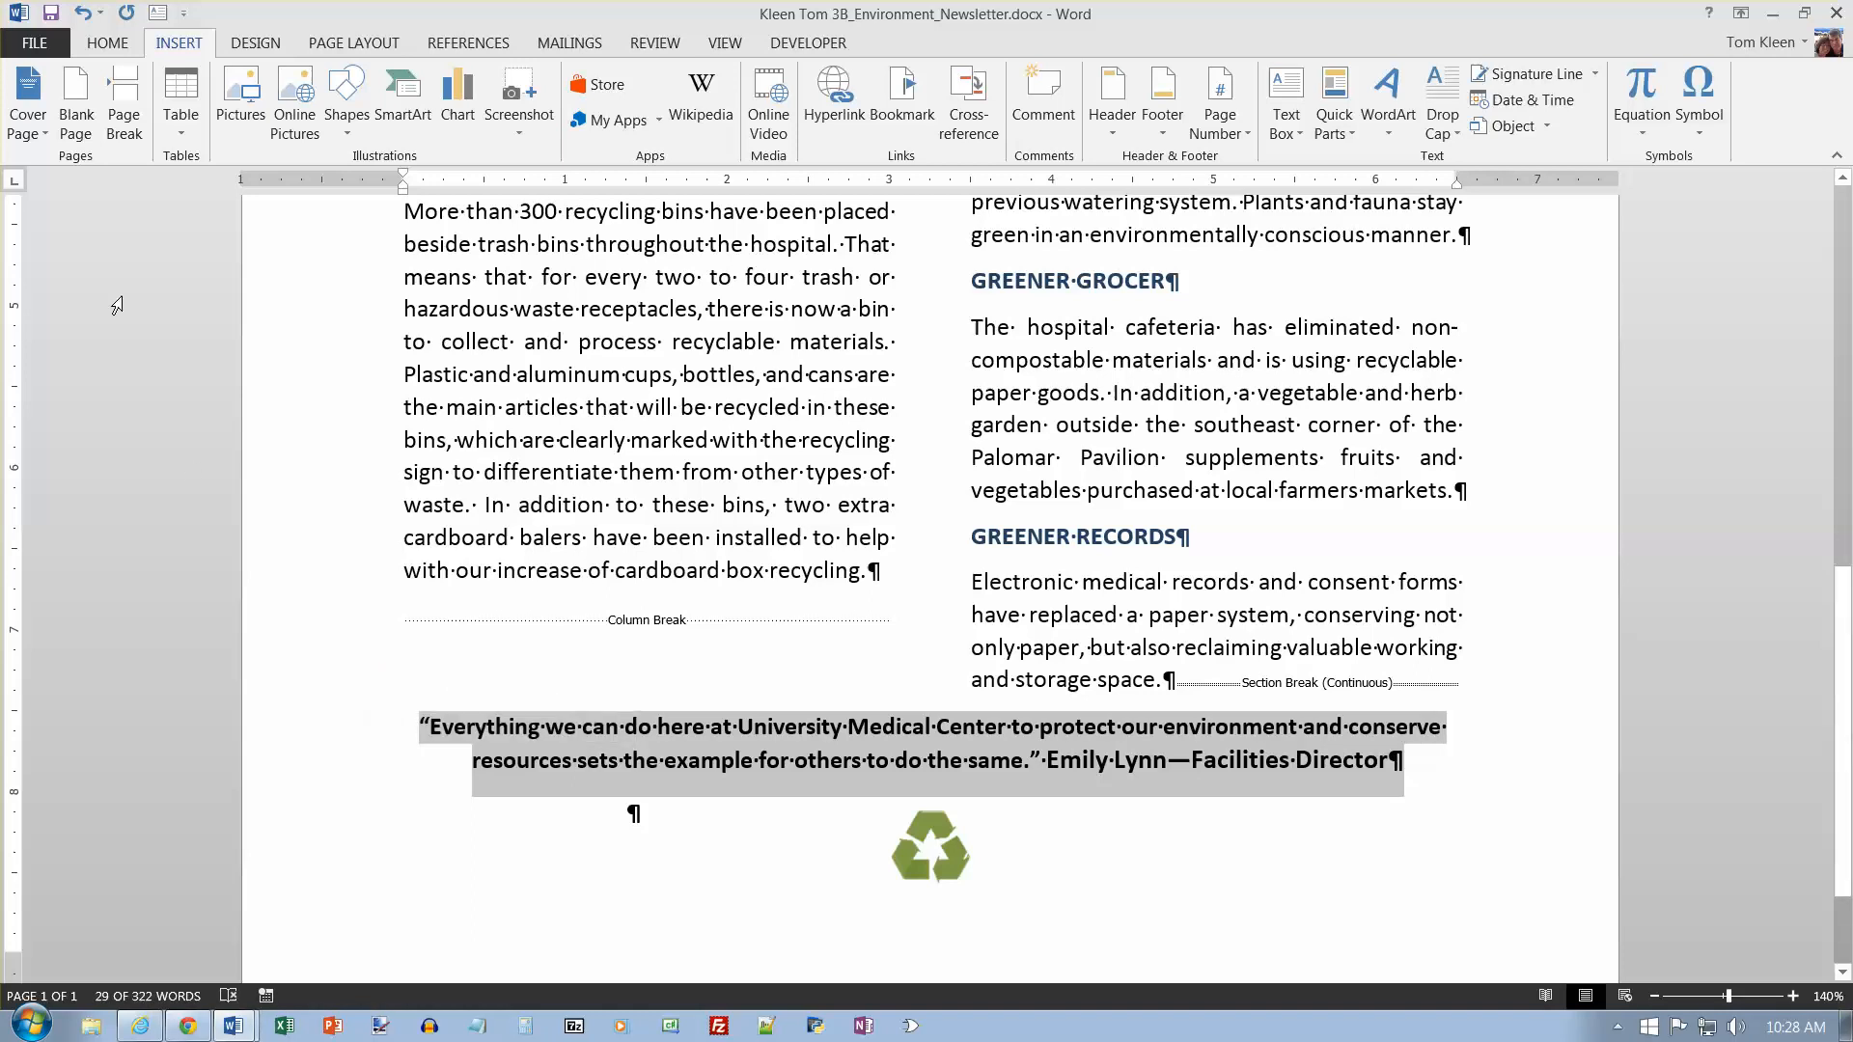
click(114, 45)
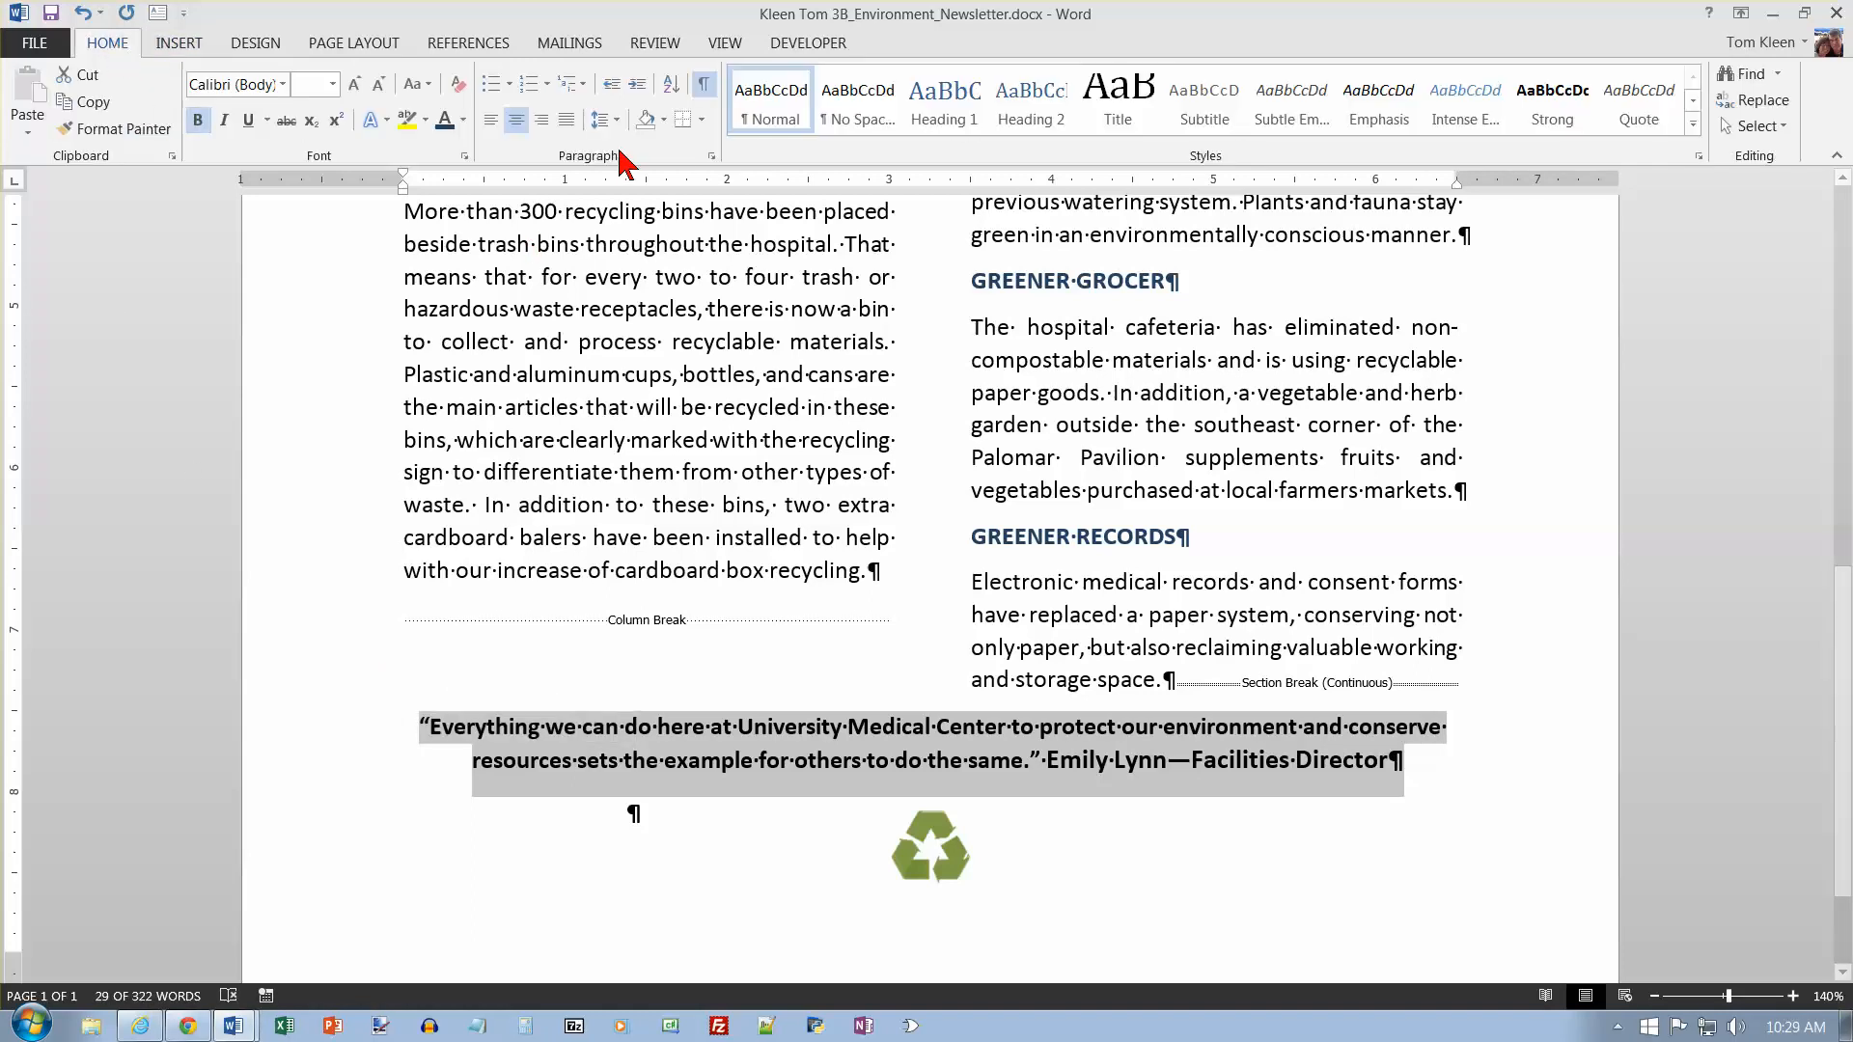
click(701, 120)
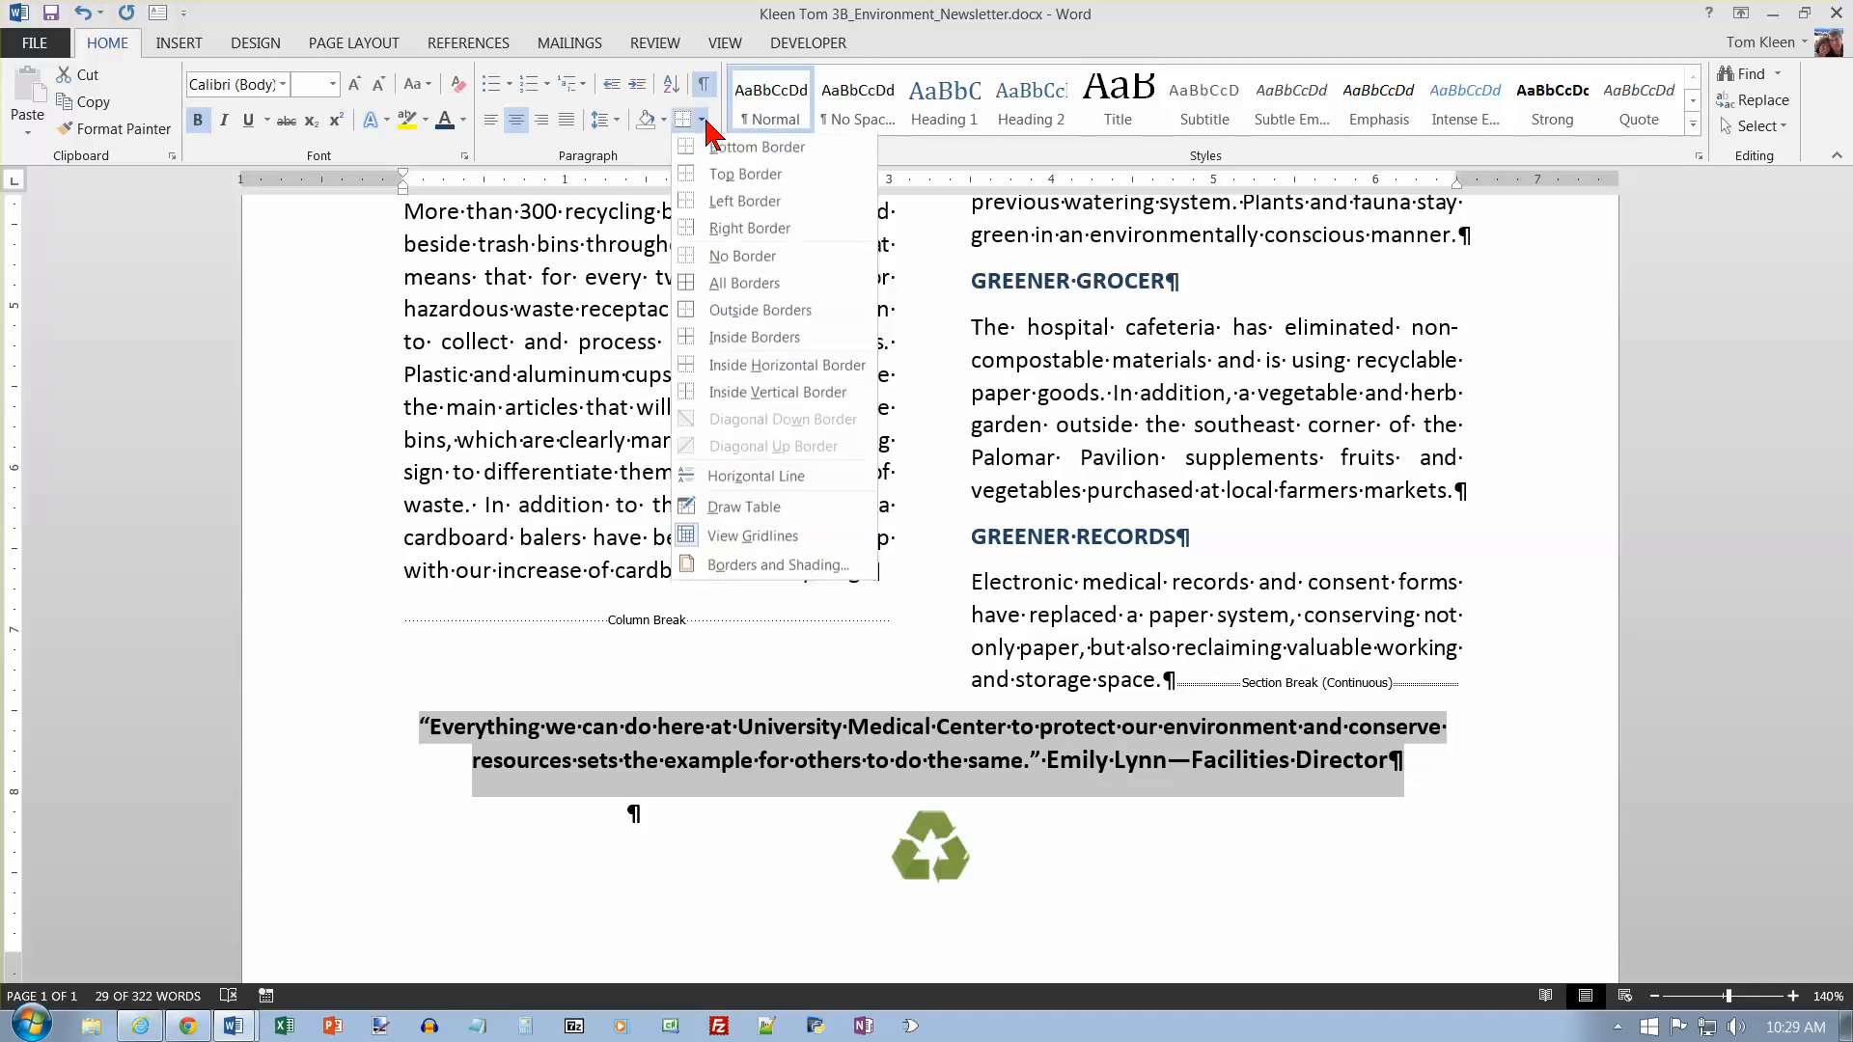
click(748, 569)
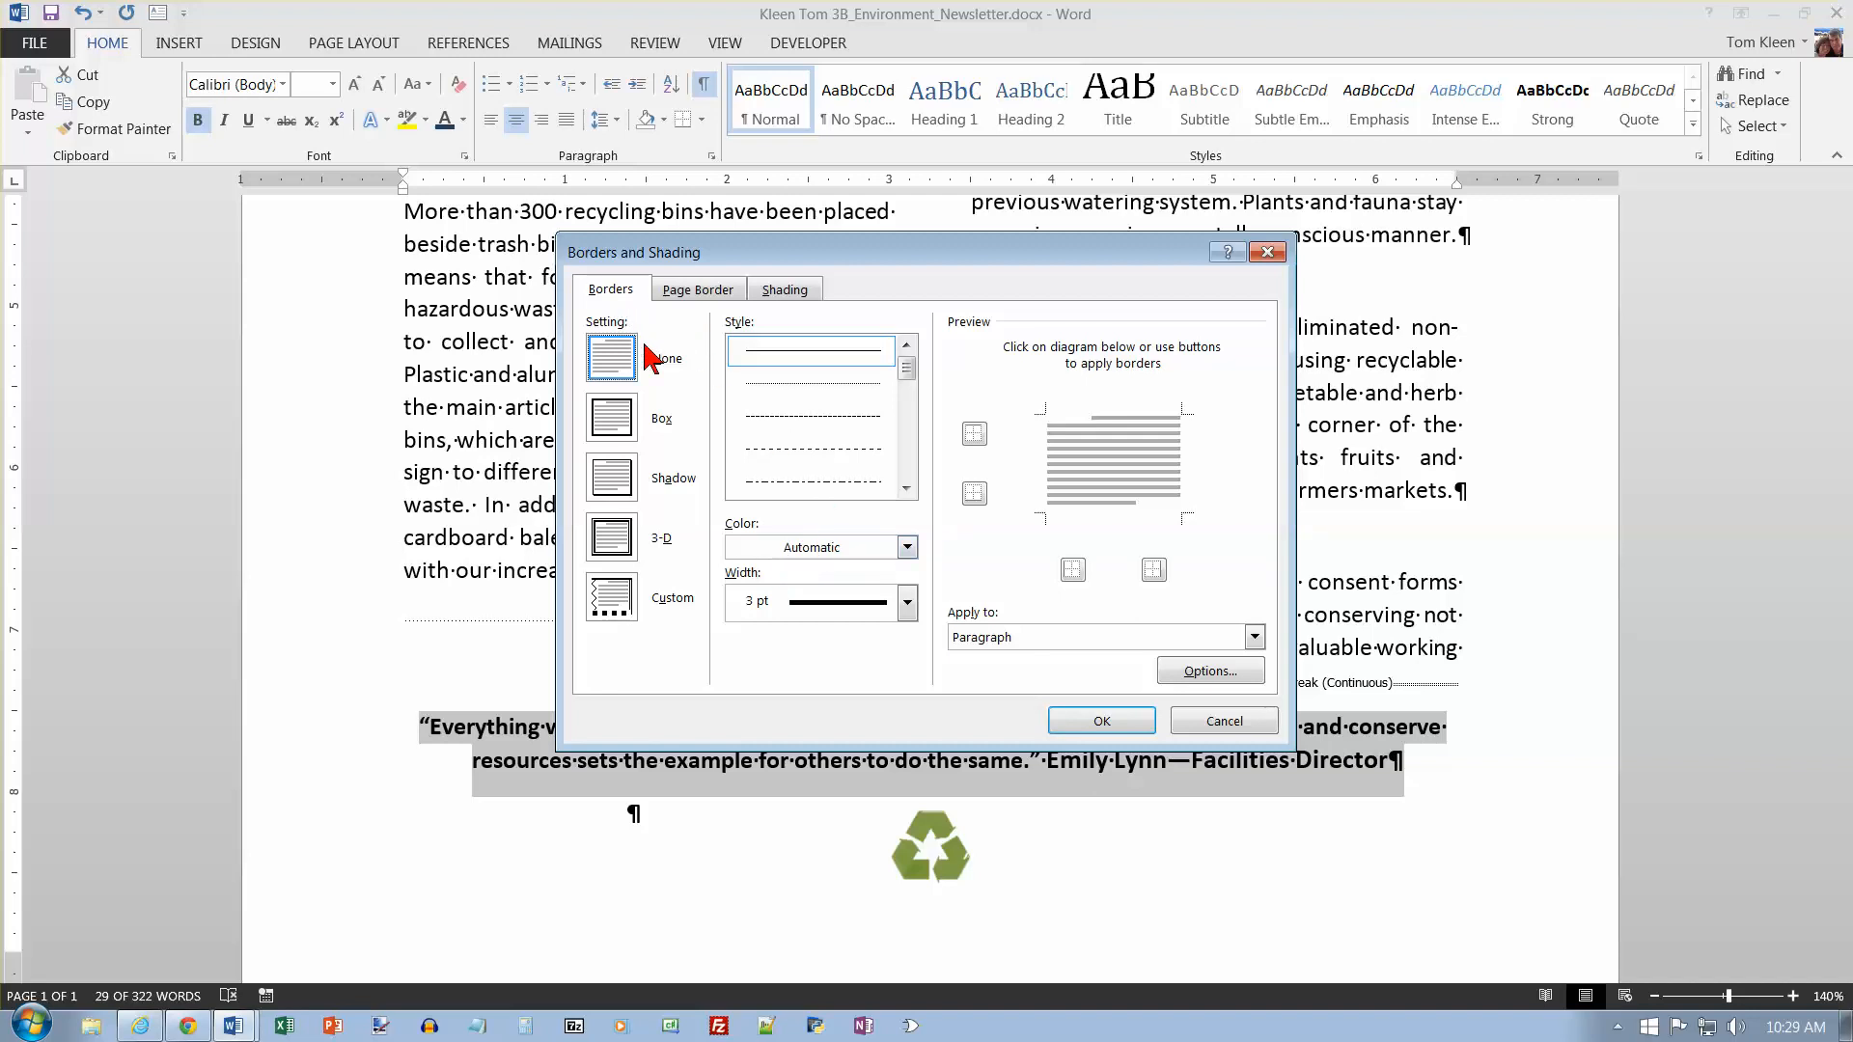
click(624, 489)
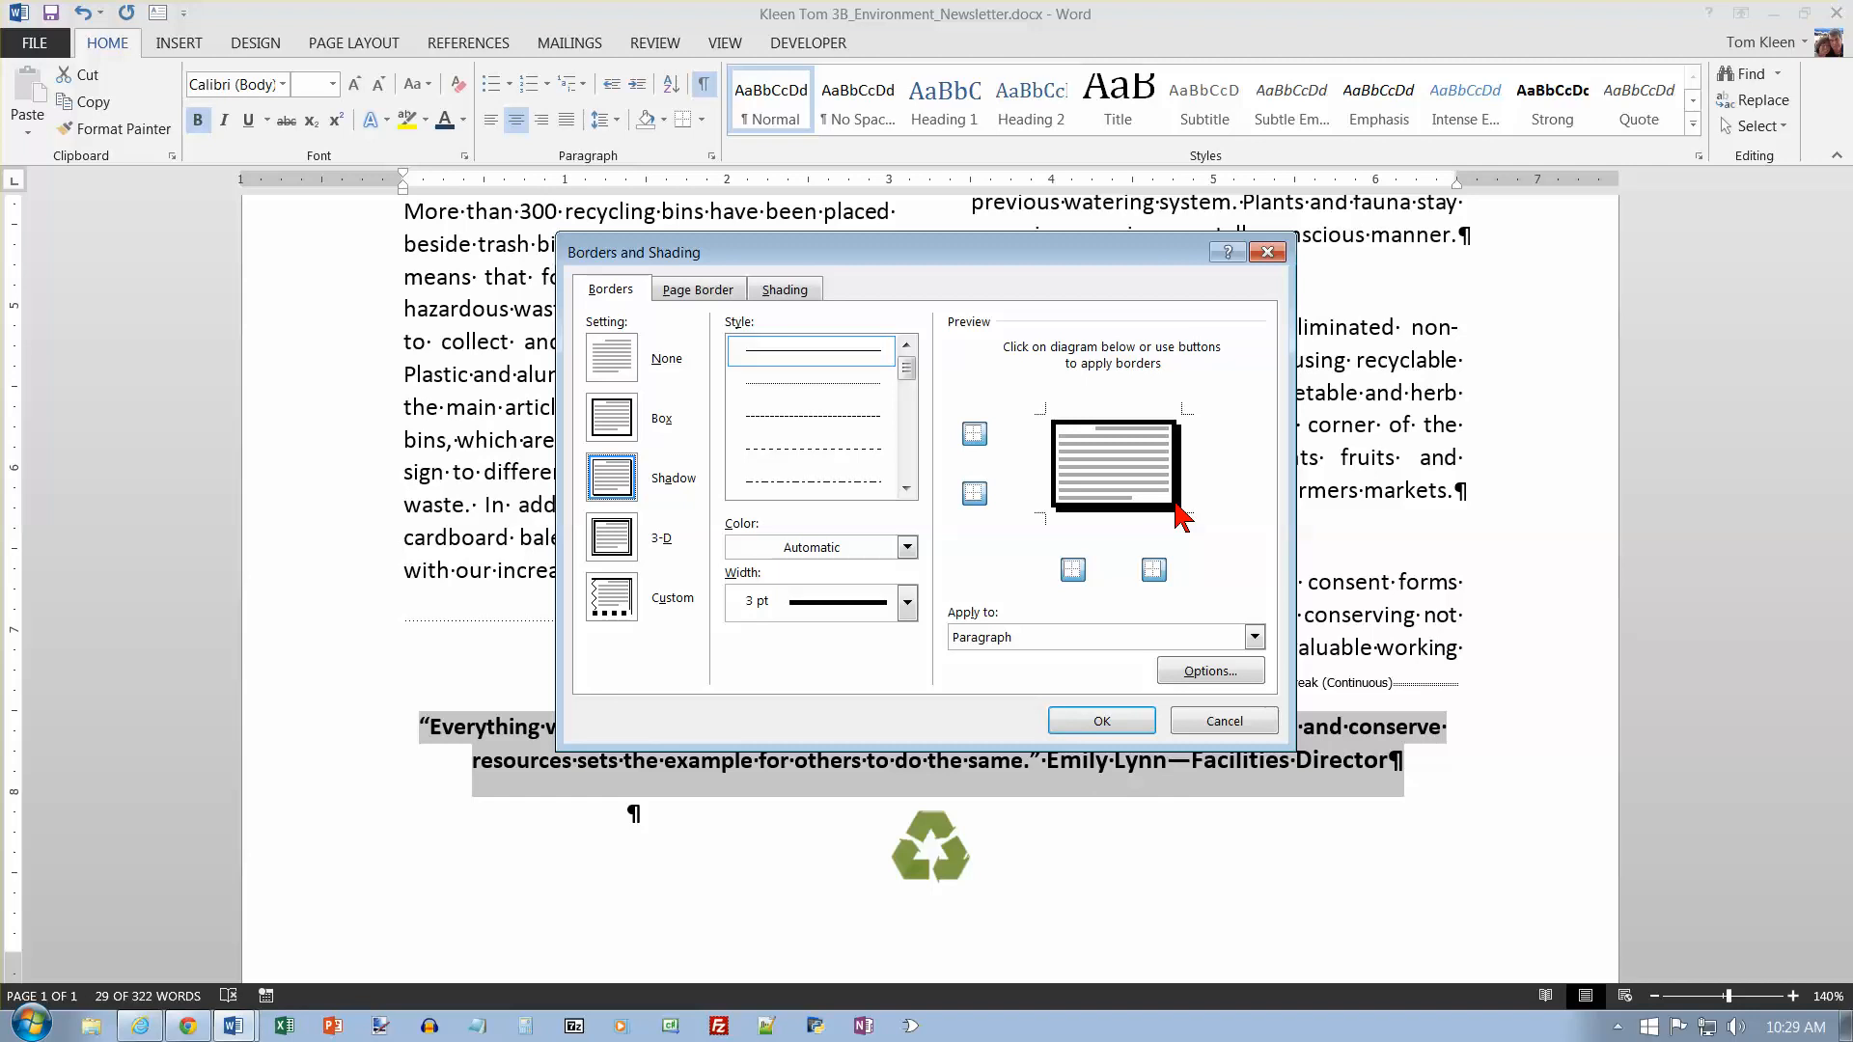
Step: Set the quotation's border color to Dark Blue, Text 2, Darker 50% and its width to 1 pt
click(907, 547)
click(907, 547)
click(907, 547)
click(907, 547)
click(907, 547)
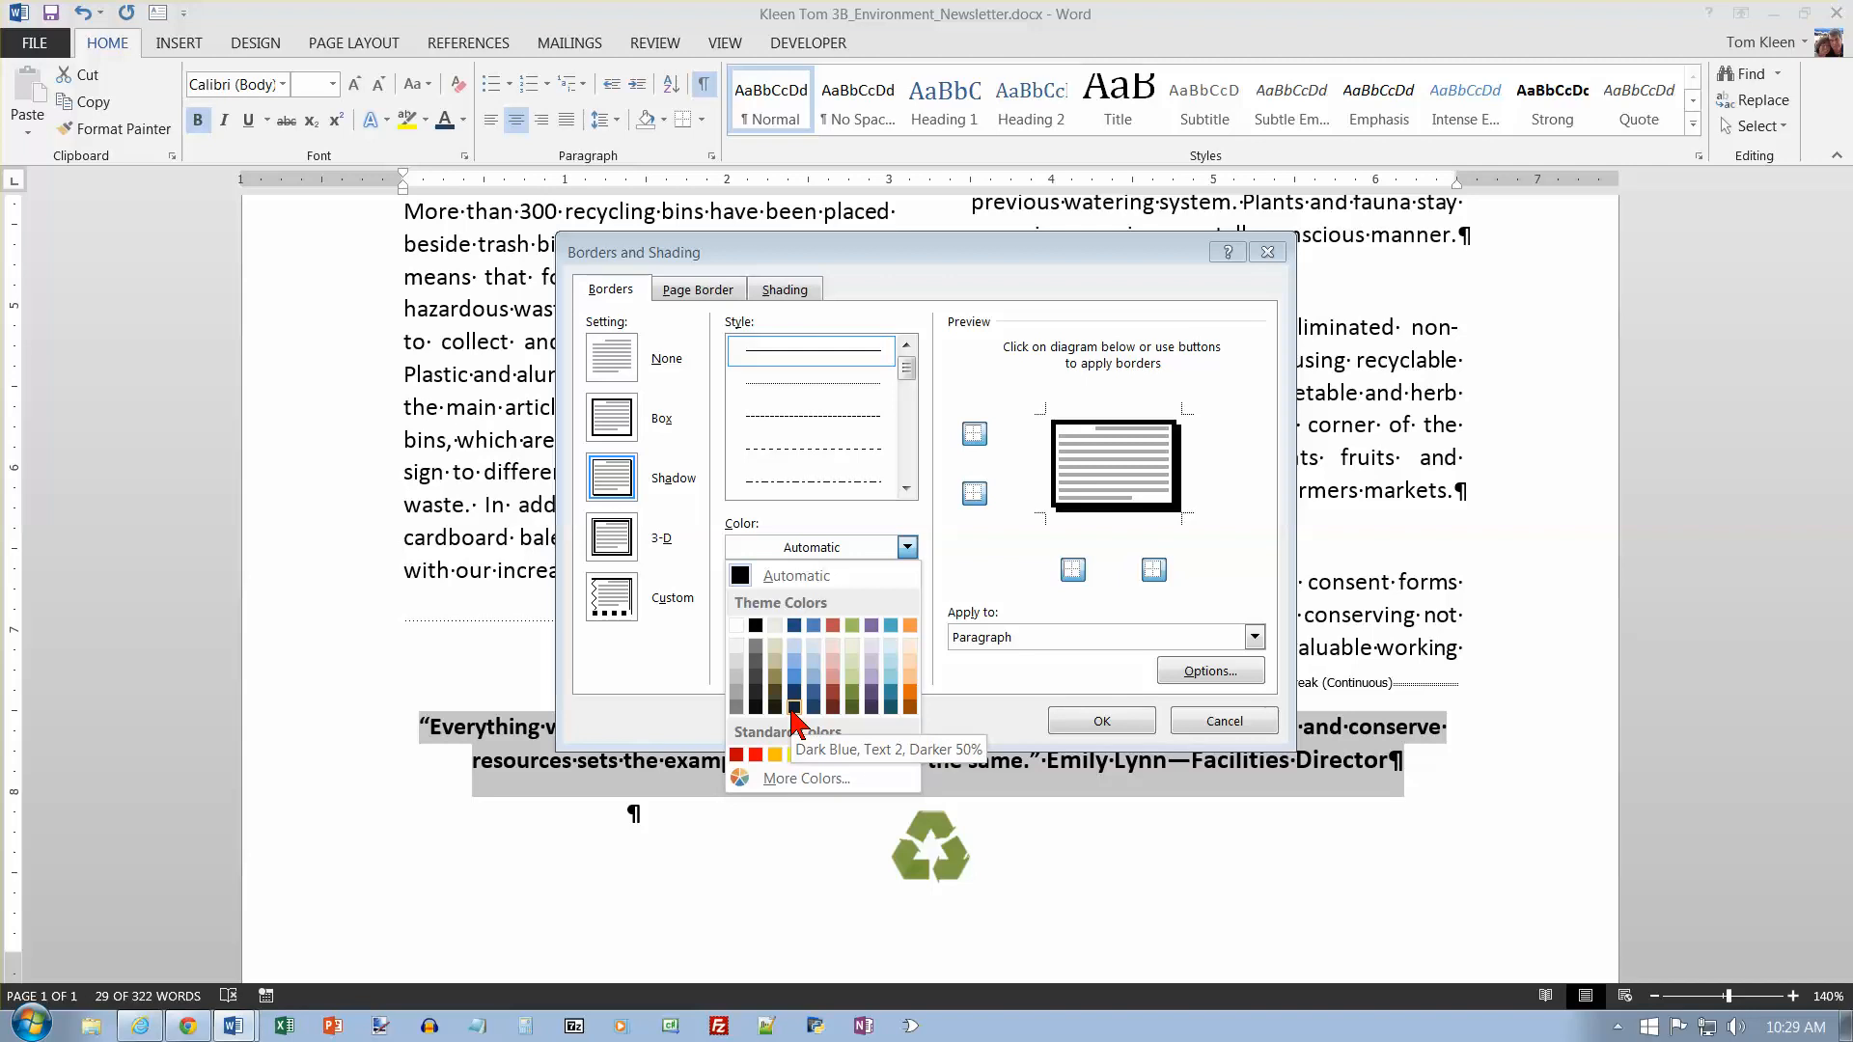
click(793, 708)
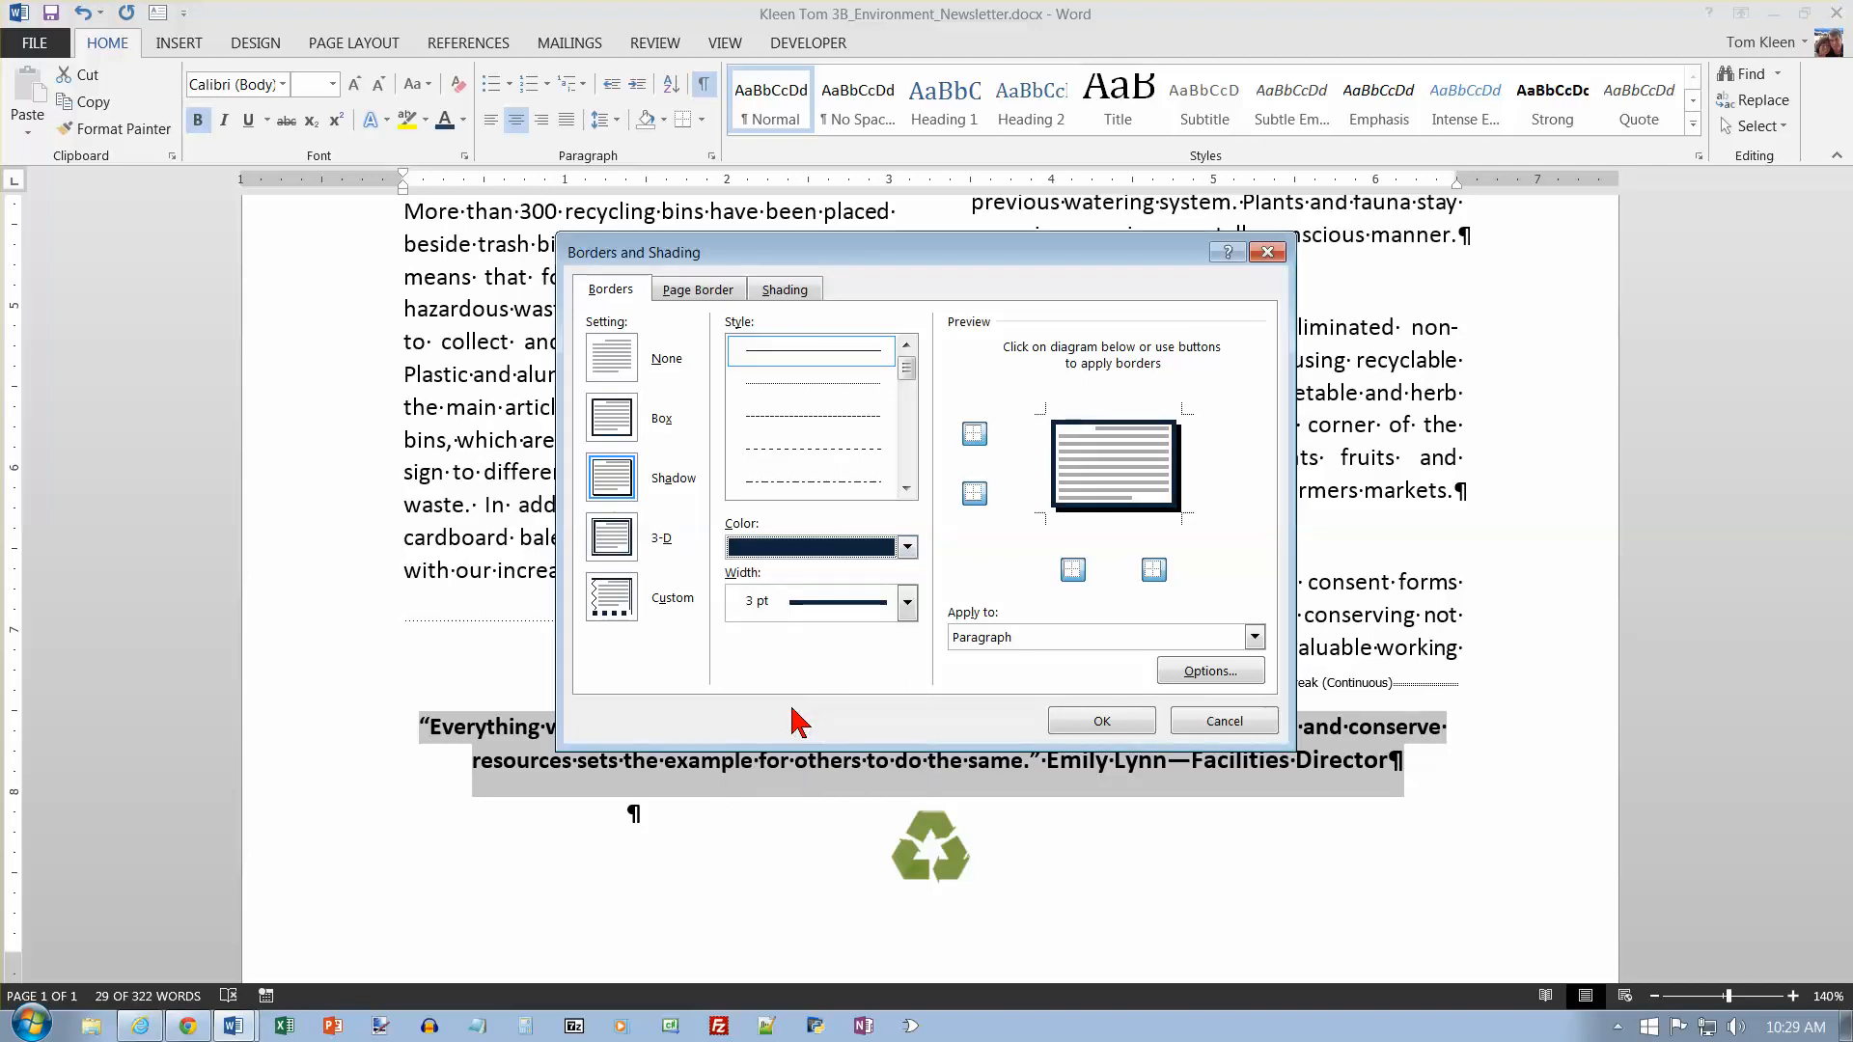
click(907, 603)
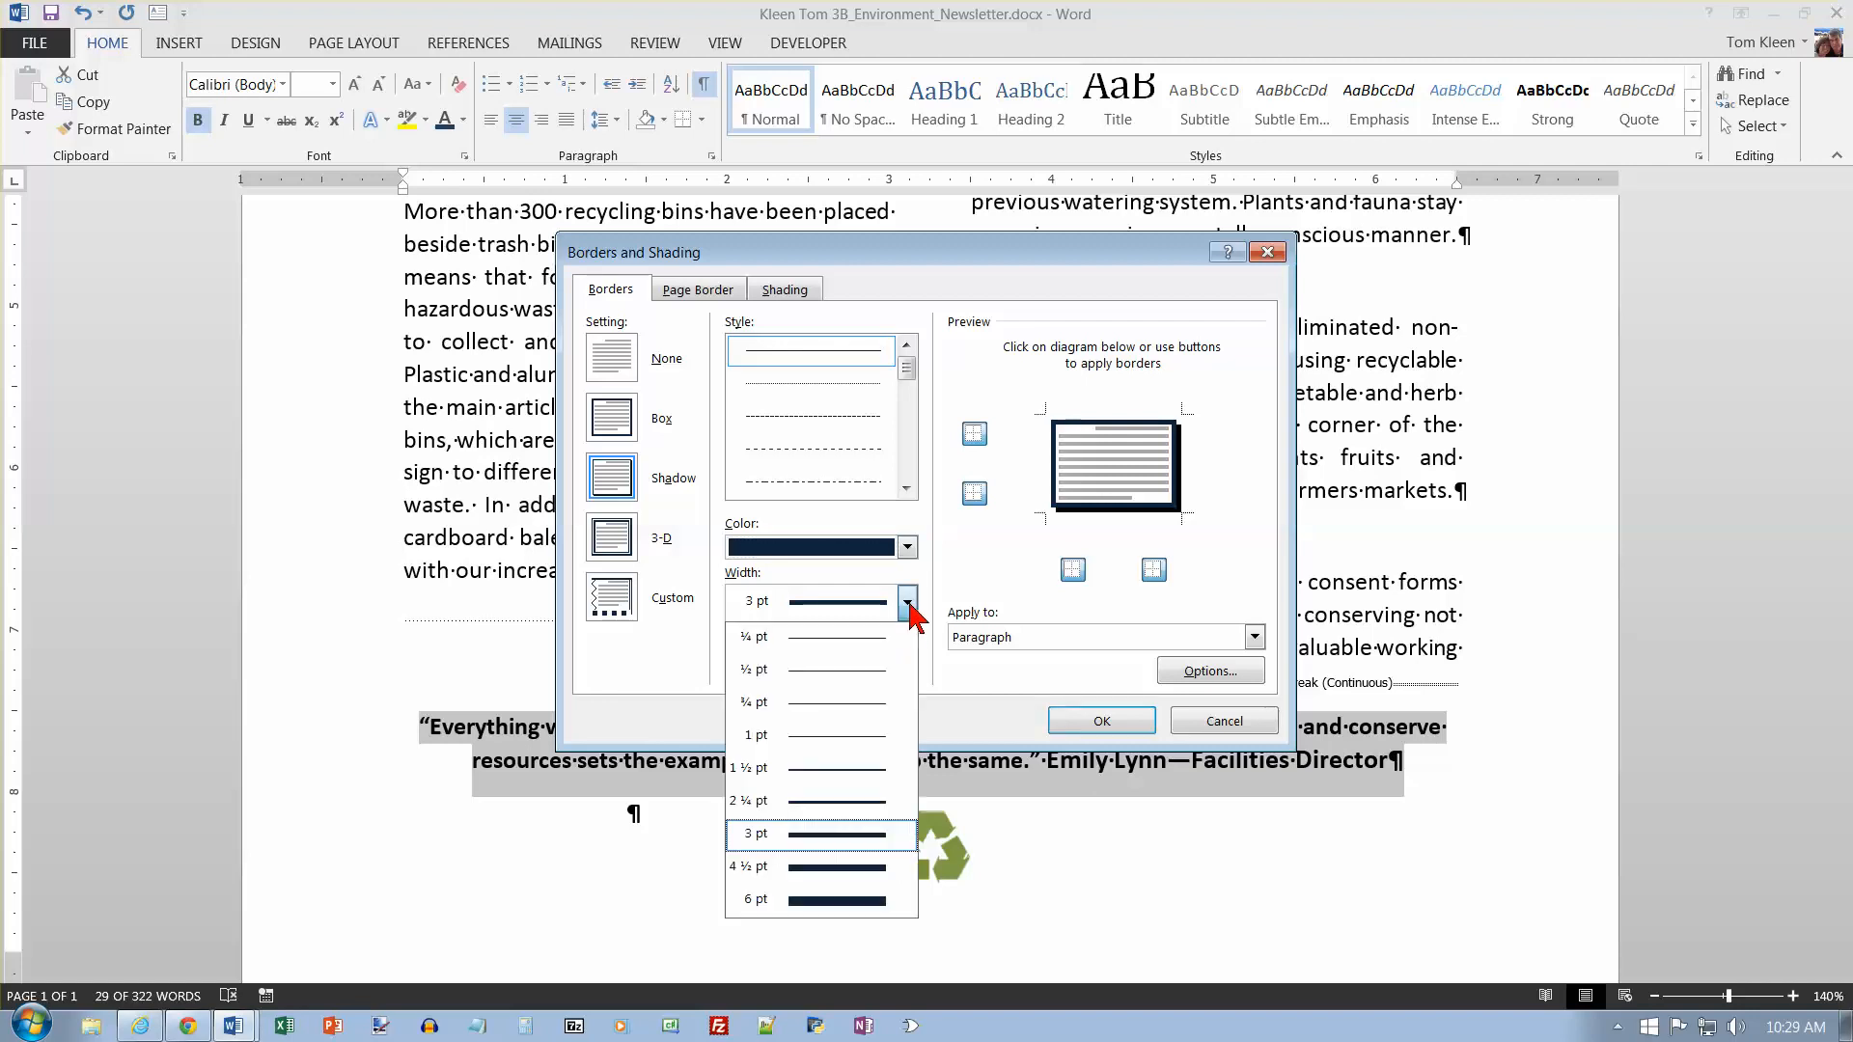
click(837, 741)
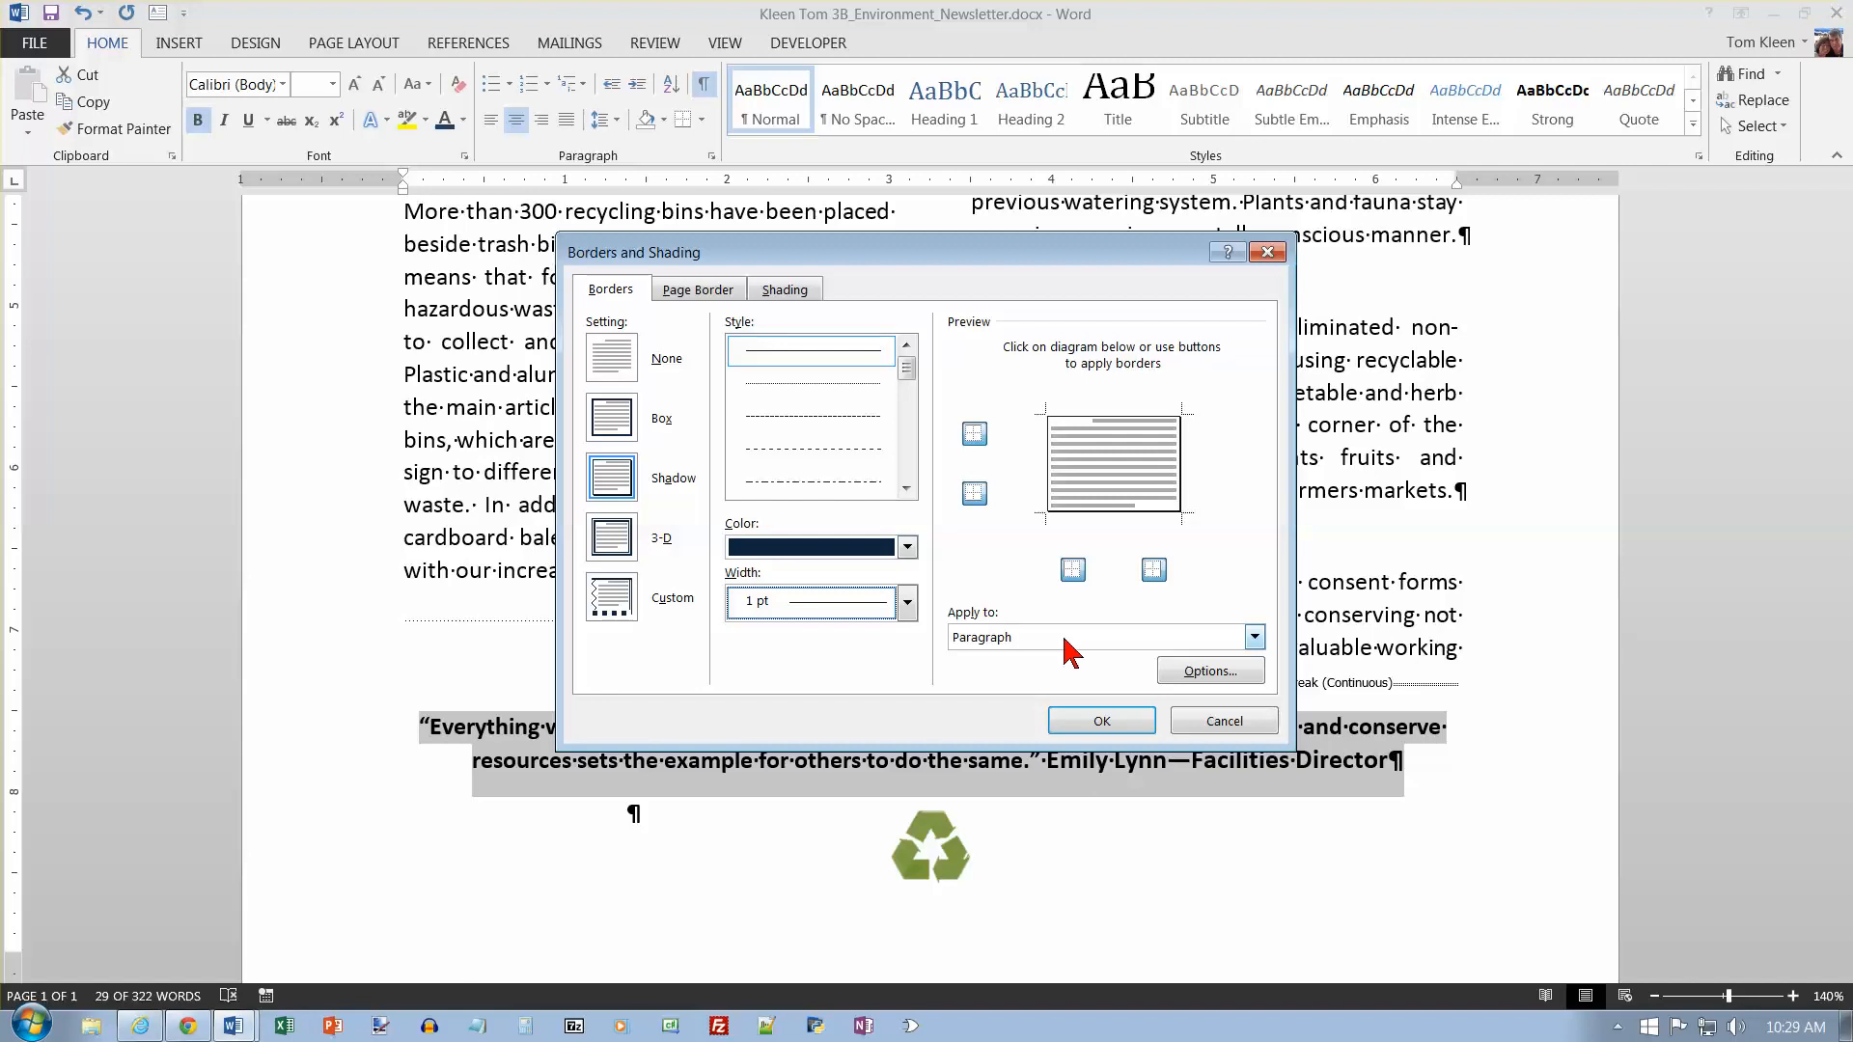
Step: Give the quotation paragraph a light blue shading fill and apply the border and shading
click(783, 290)
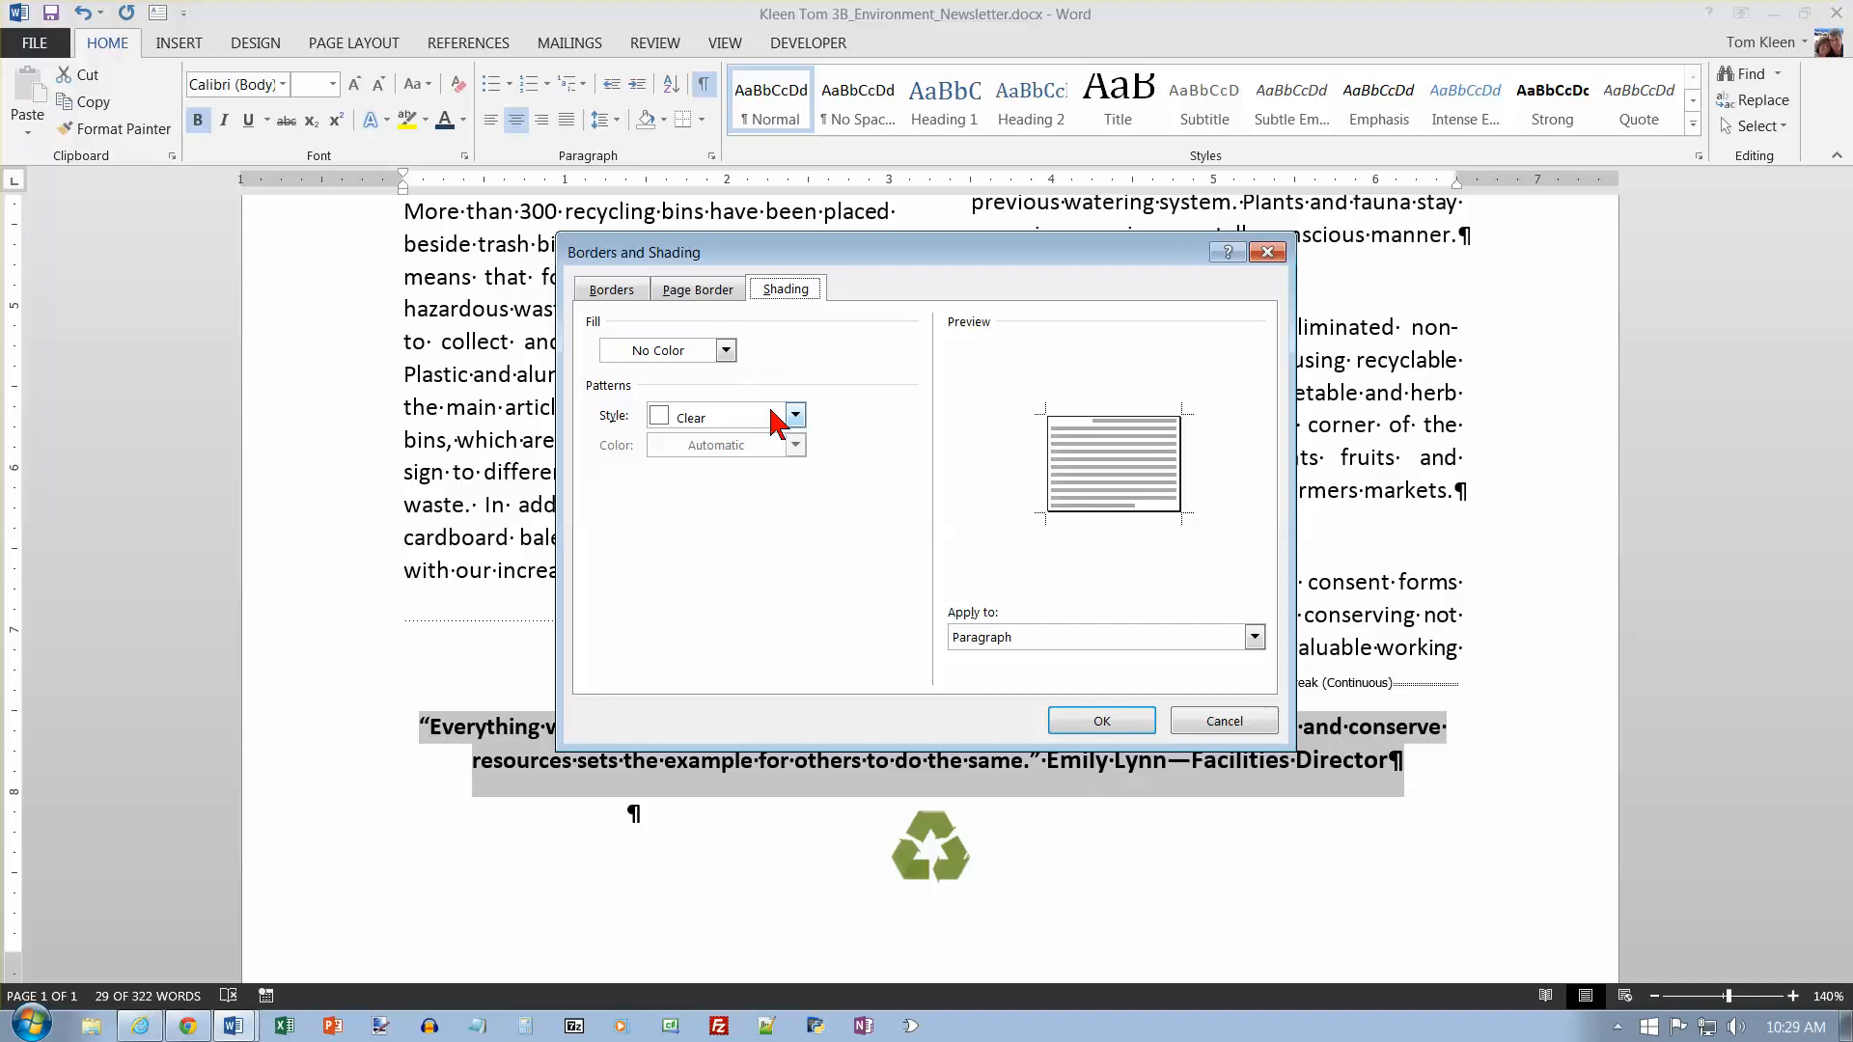
click(725, 351)
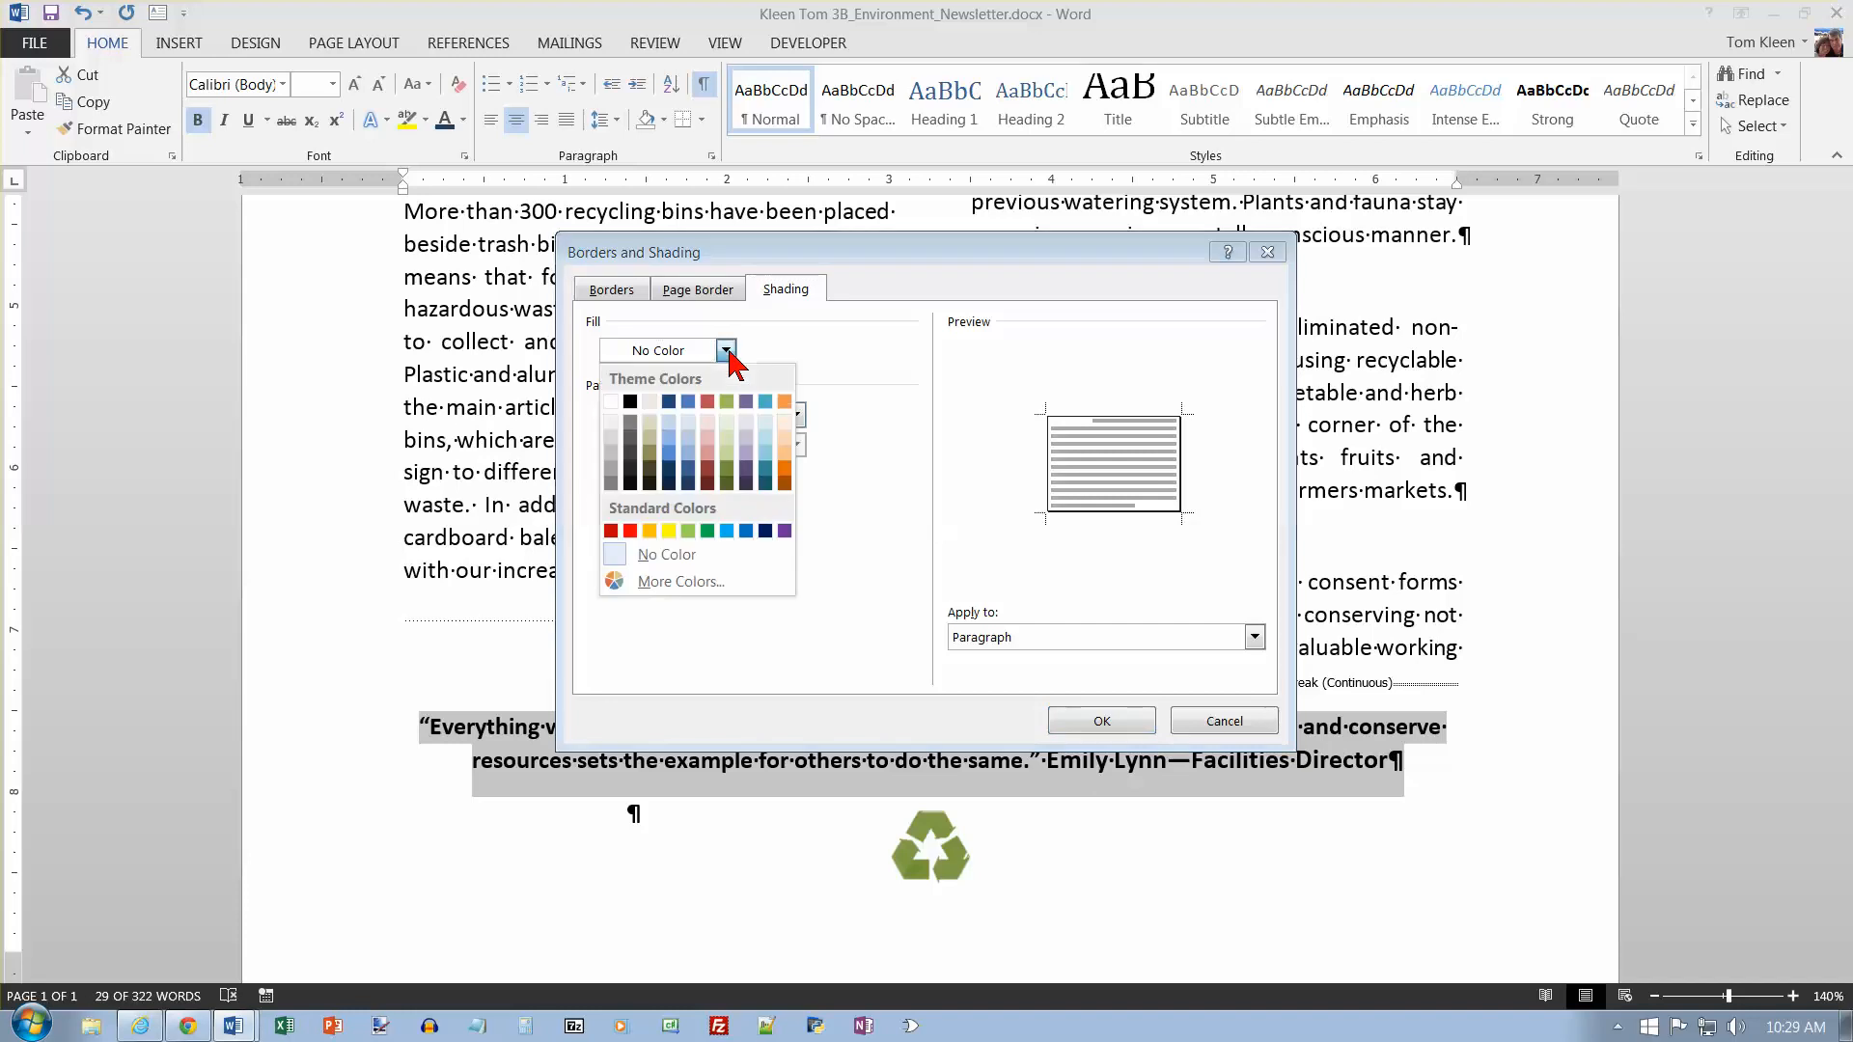
click(689, 423)
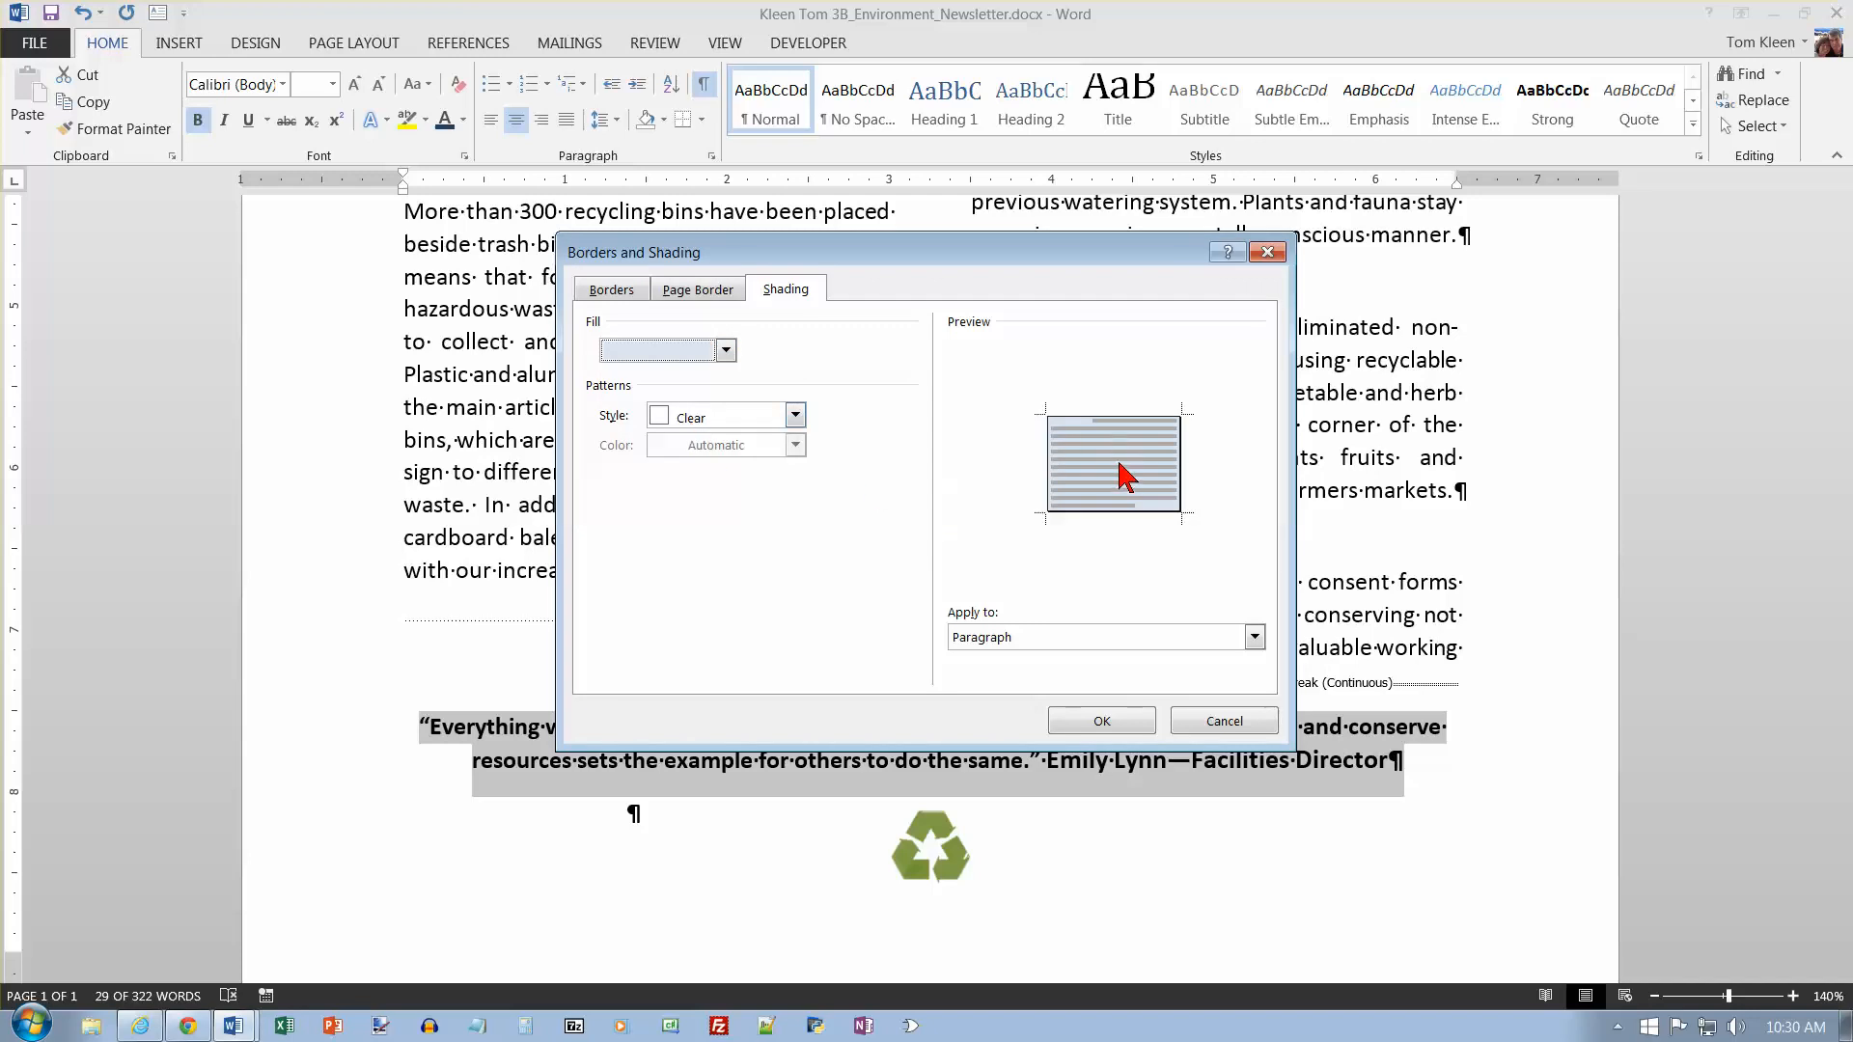
click(1105, 722)
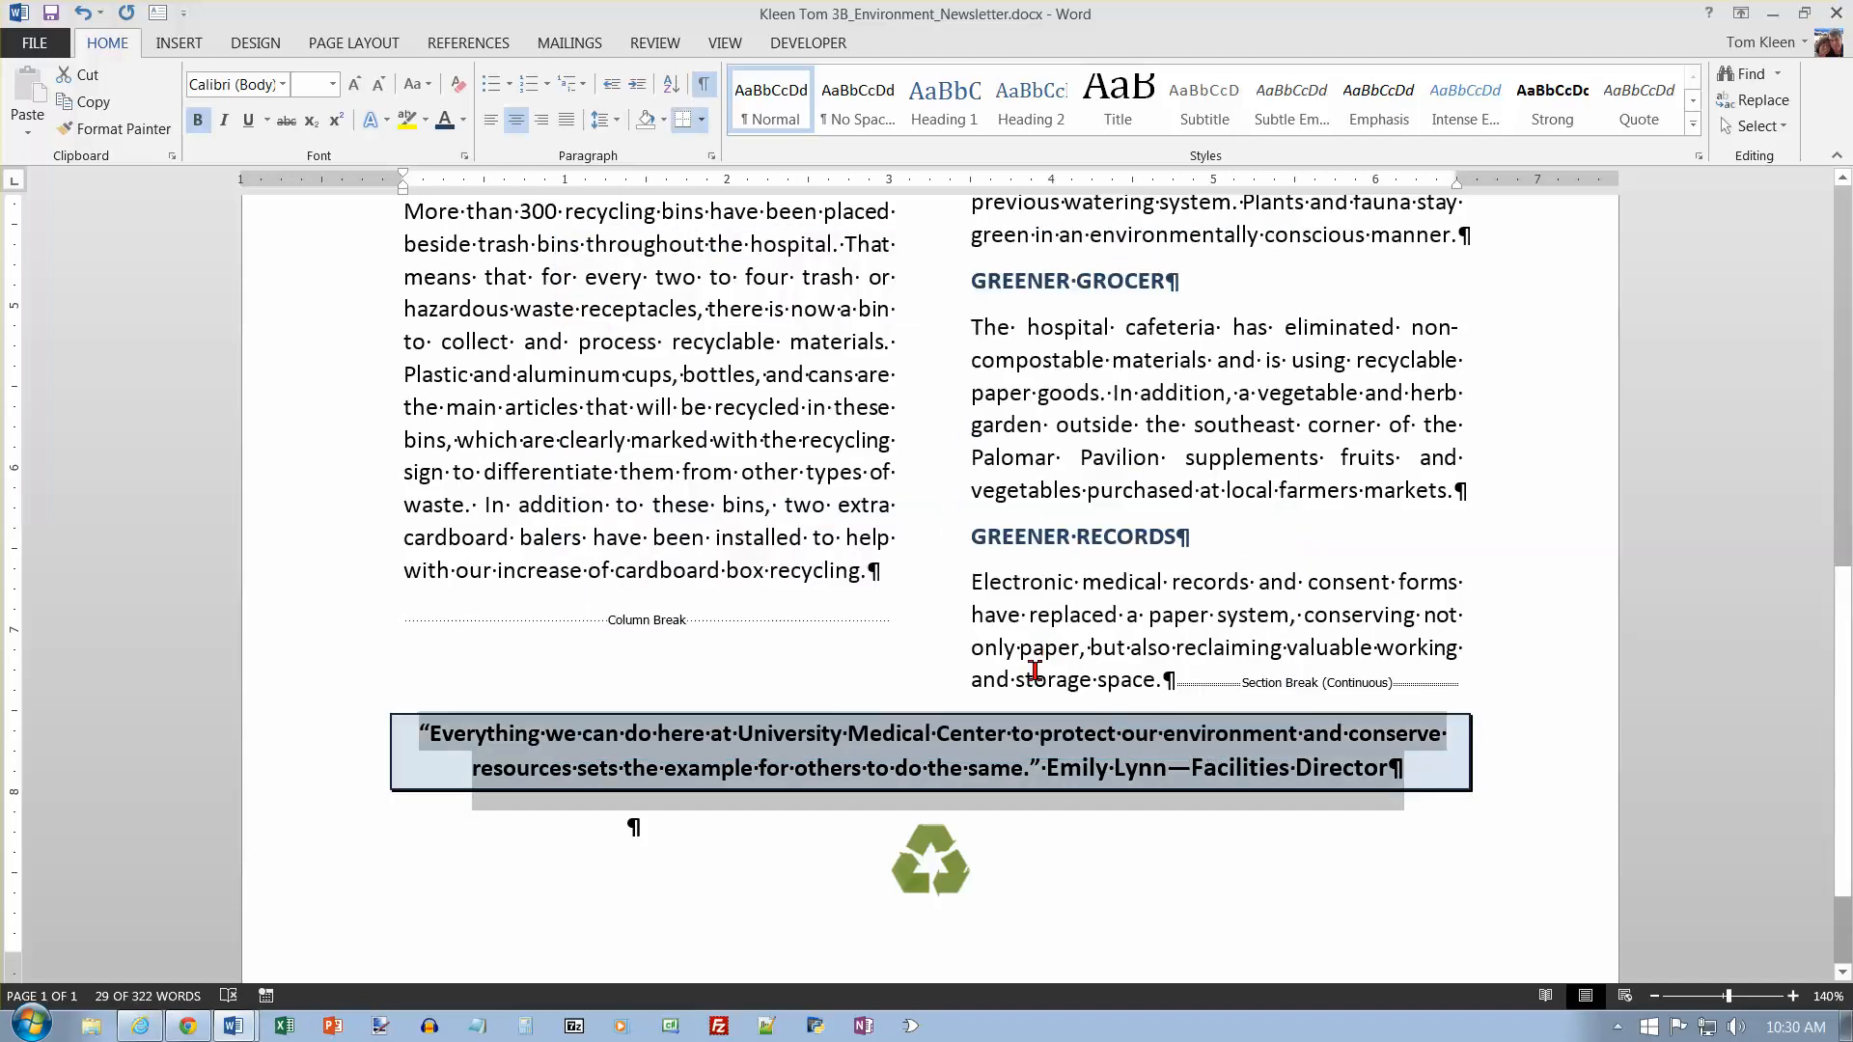
click(1077, 676)
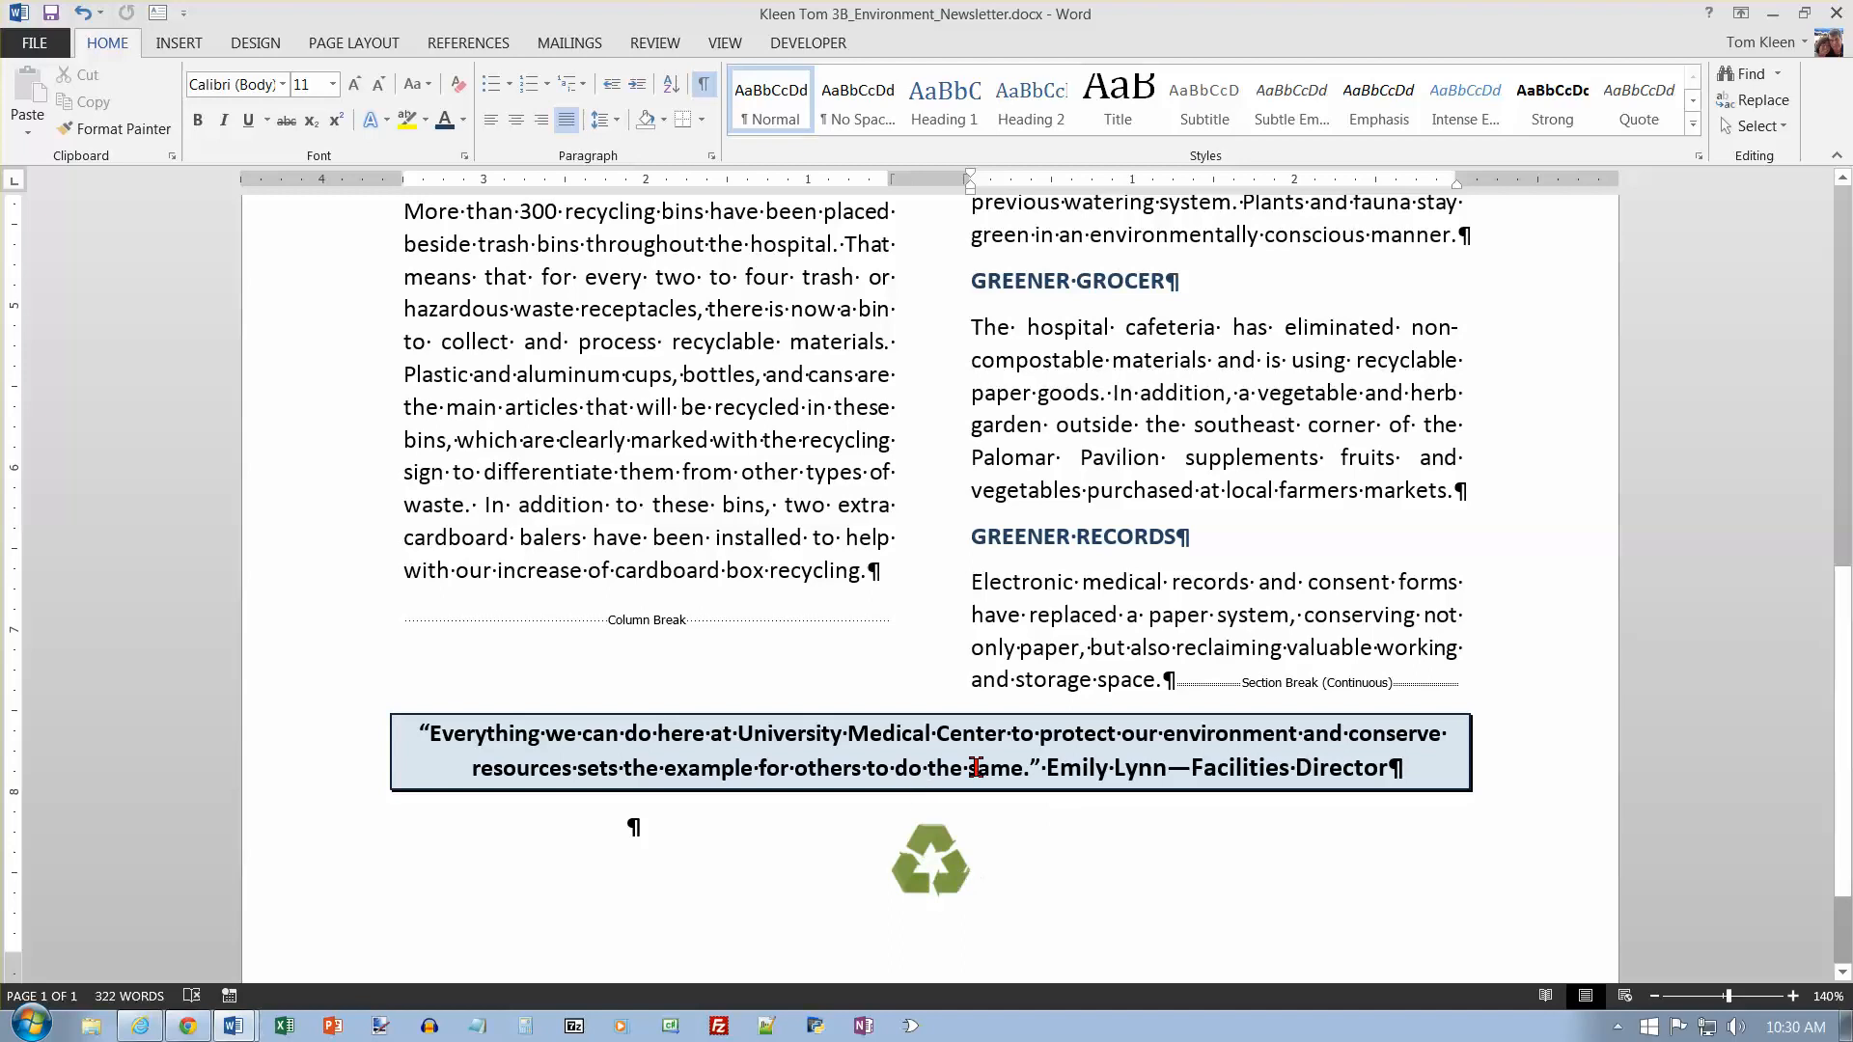
Step: Put the speaker's name and title on a new line in the quotation box with a manual line break, and save the document
click(1048, 767)
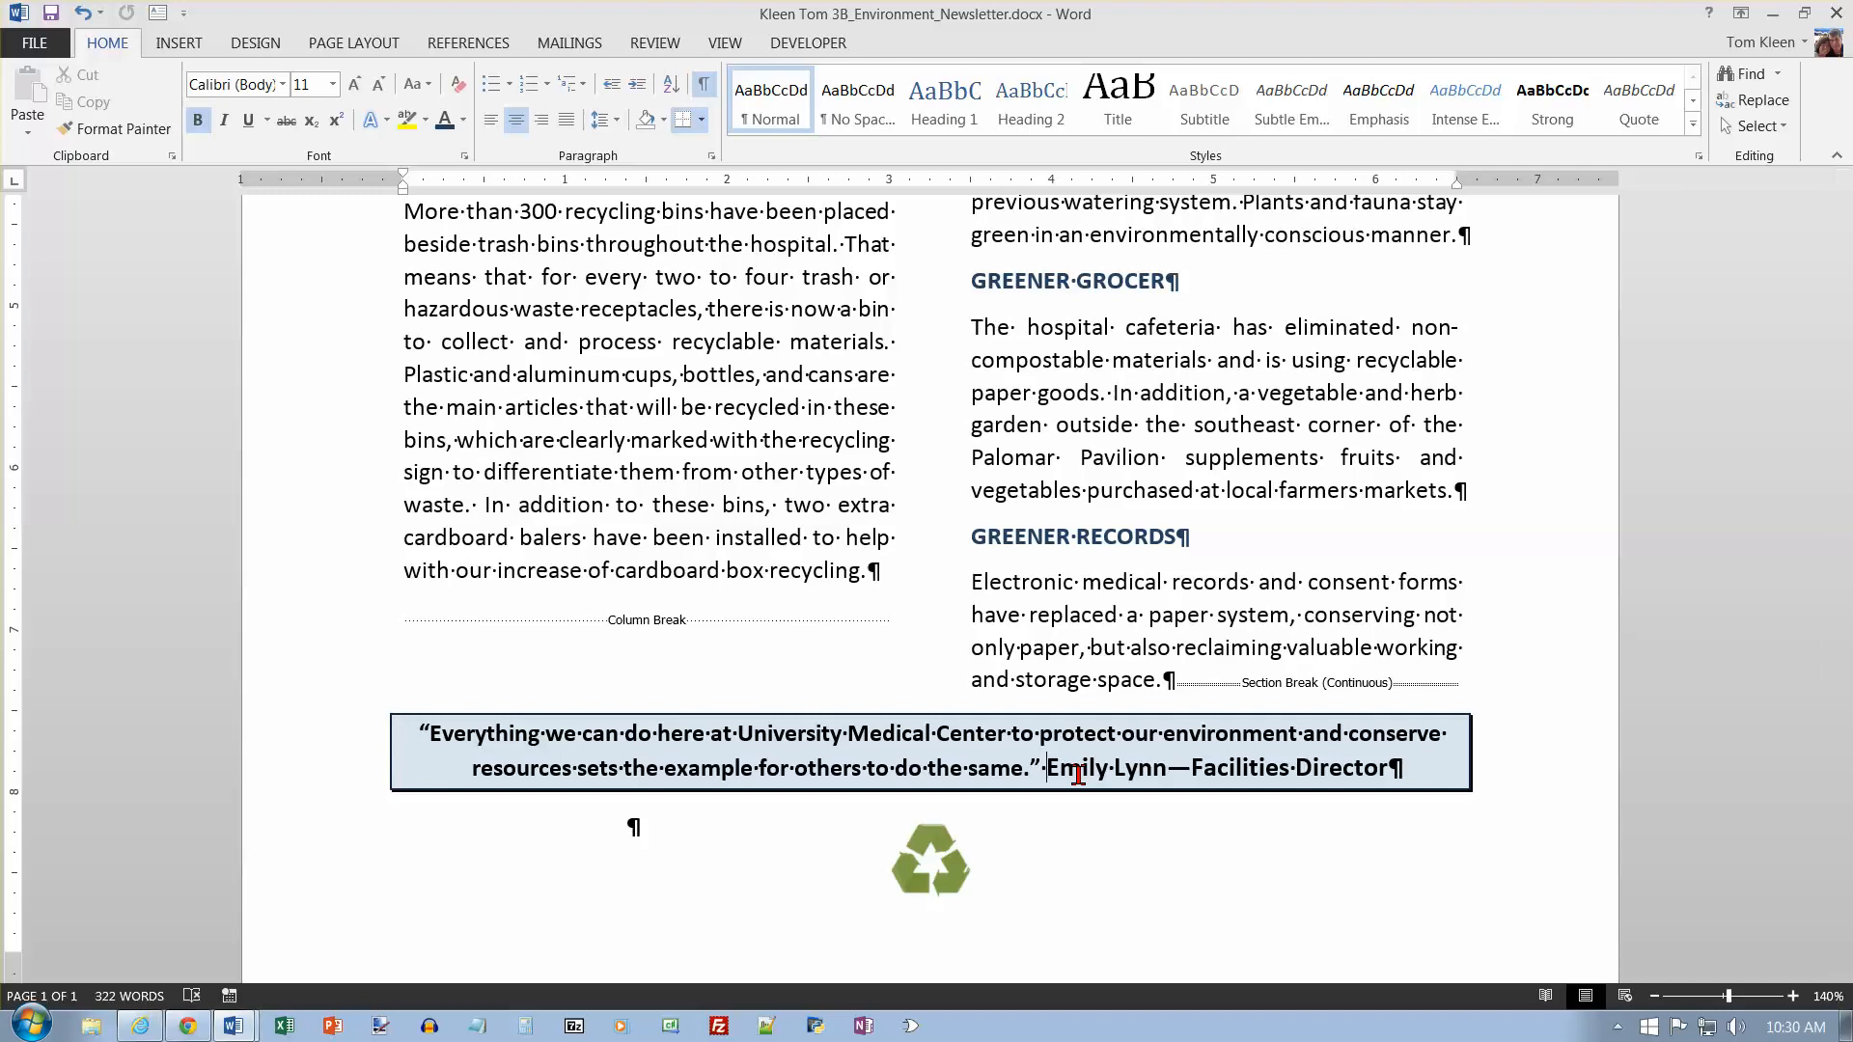
key(shift+Return)
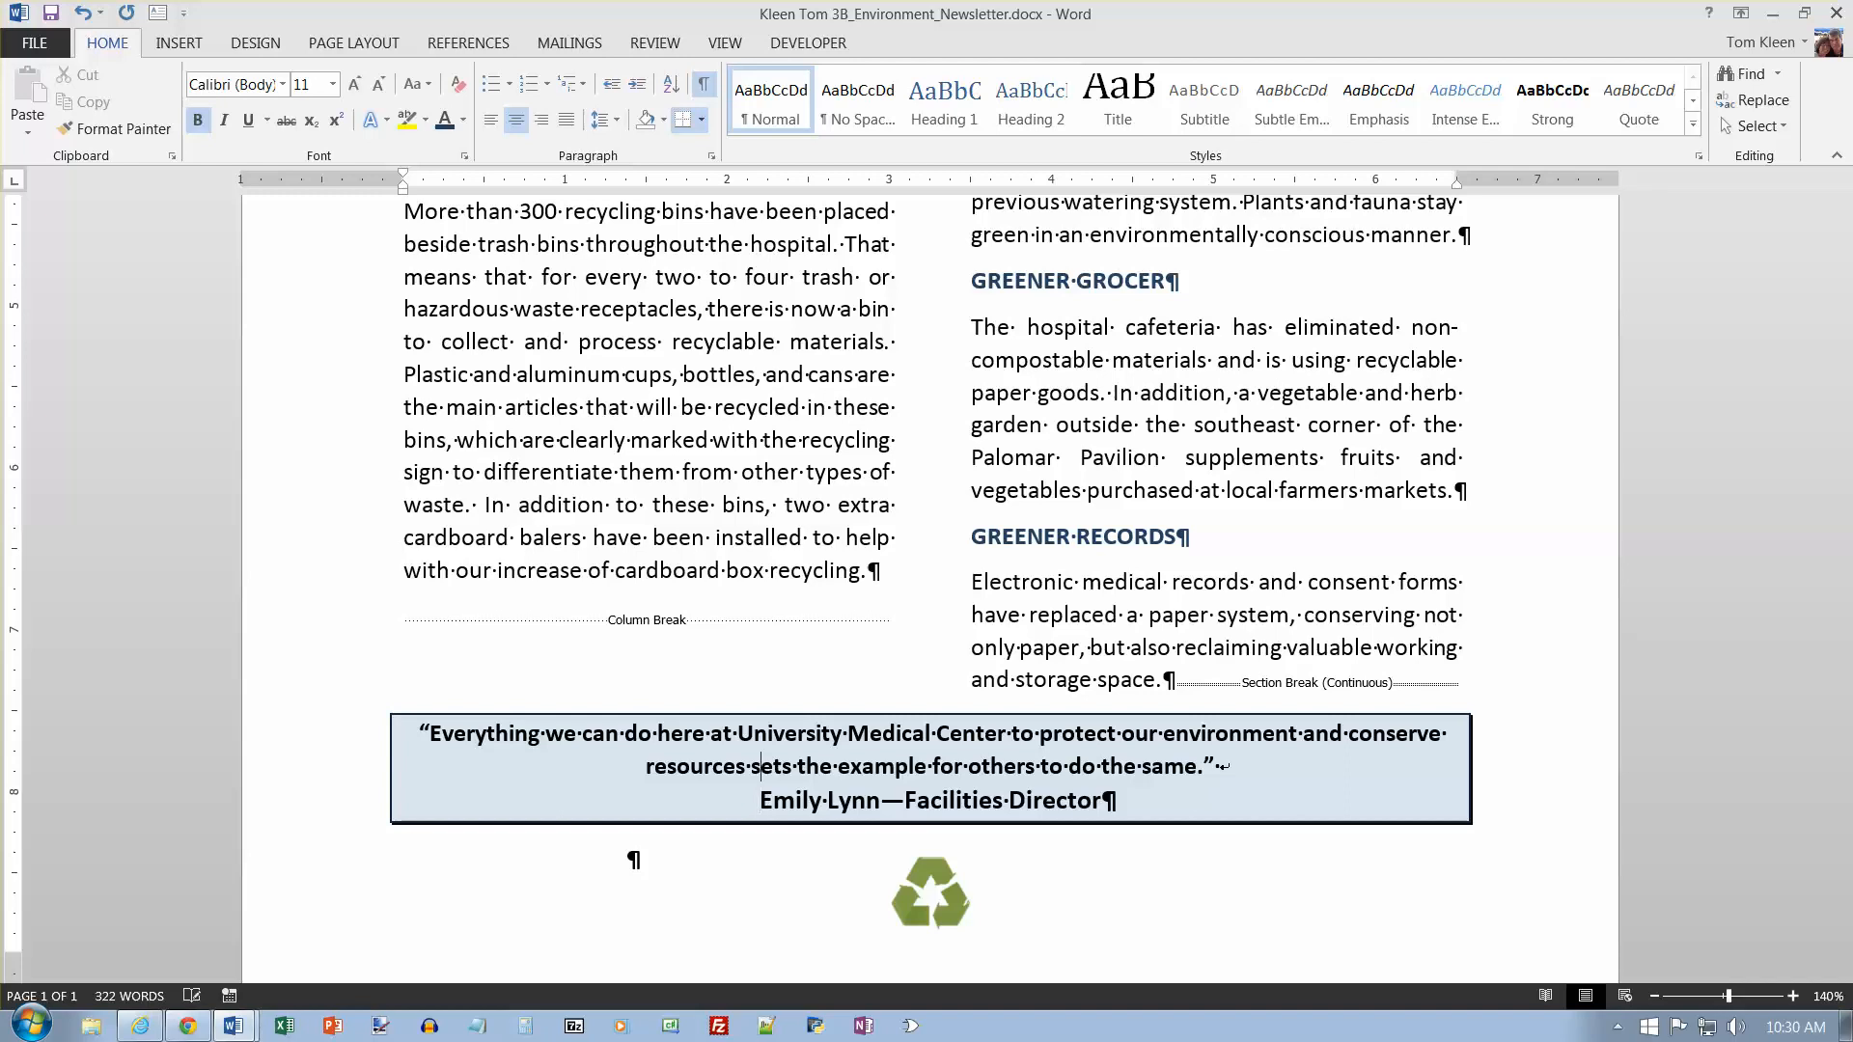
key(Delete)
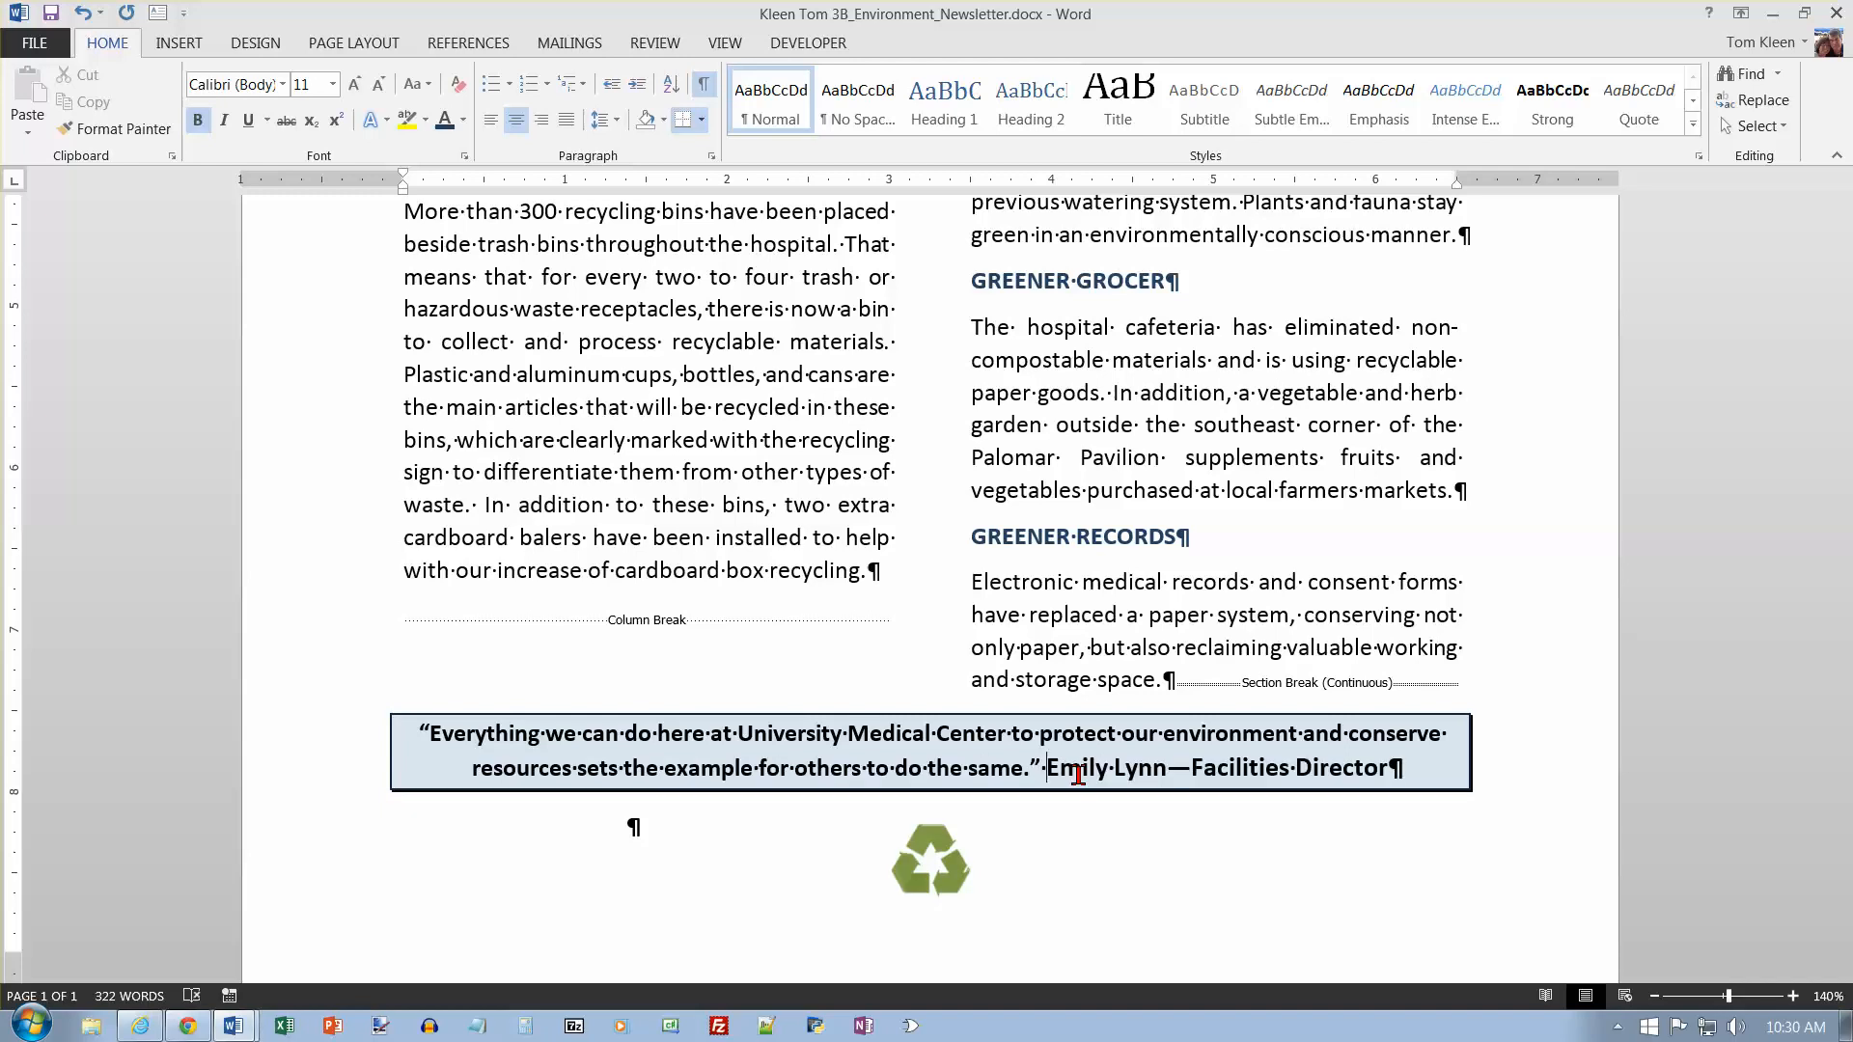
key(Return)
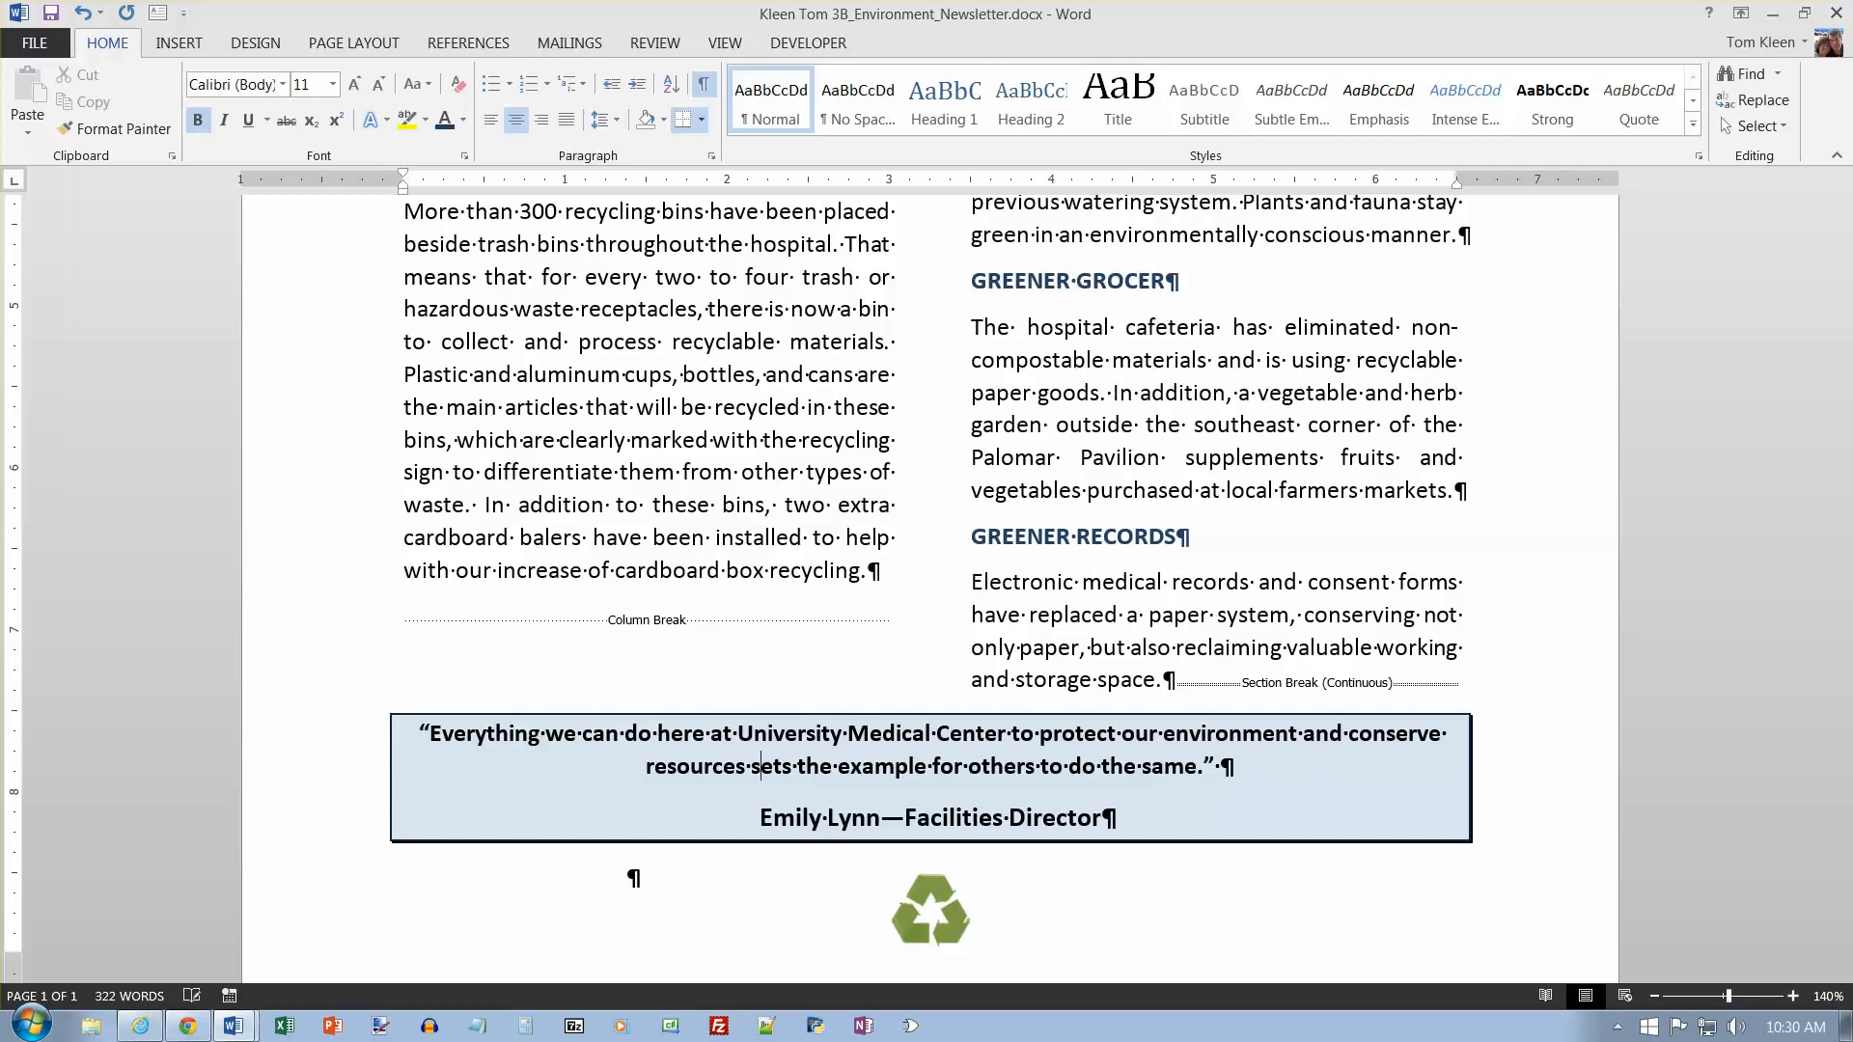
key(ctrl+z)
key(shift+Return)
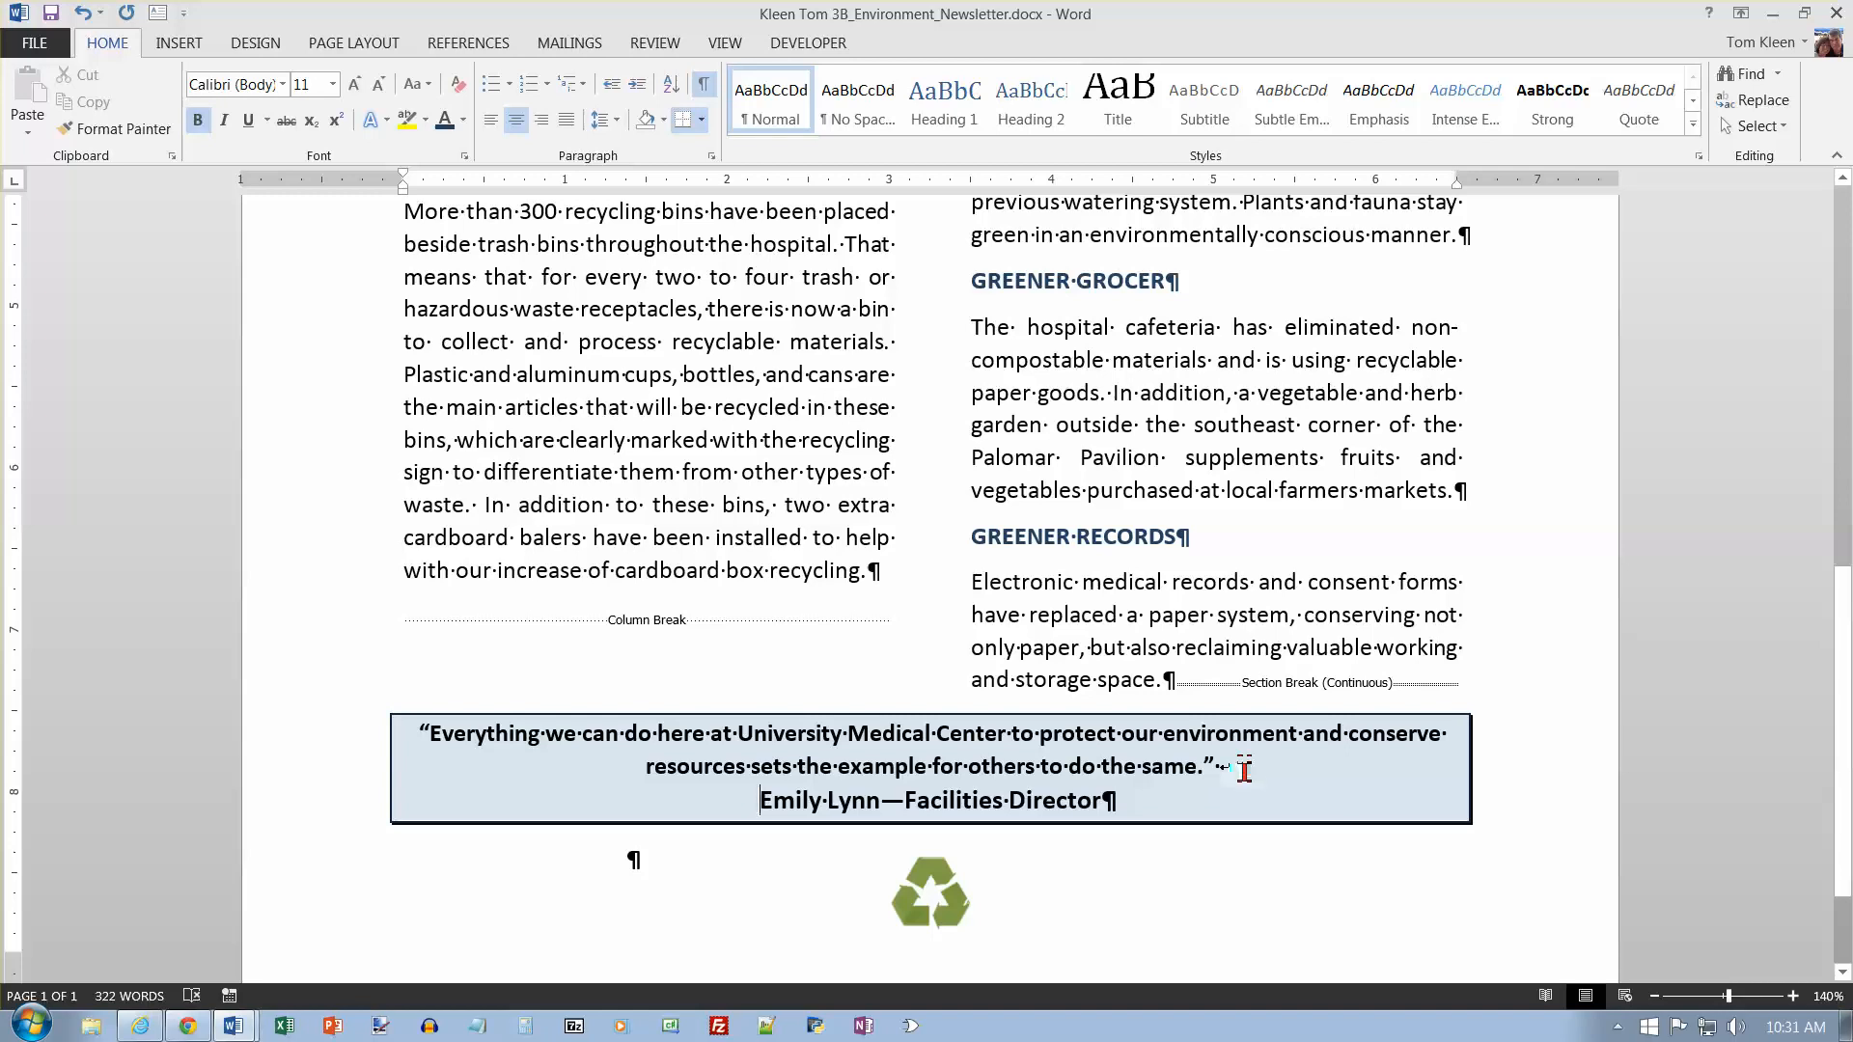
key(ctrl+Home)
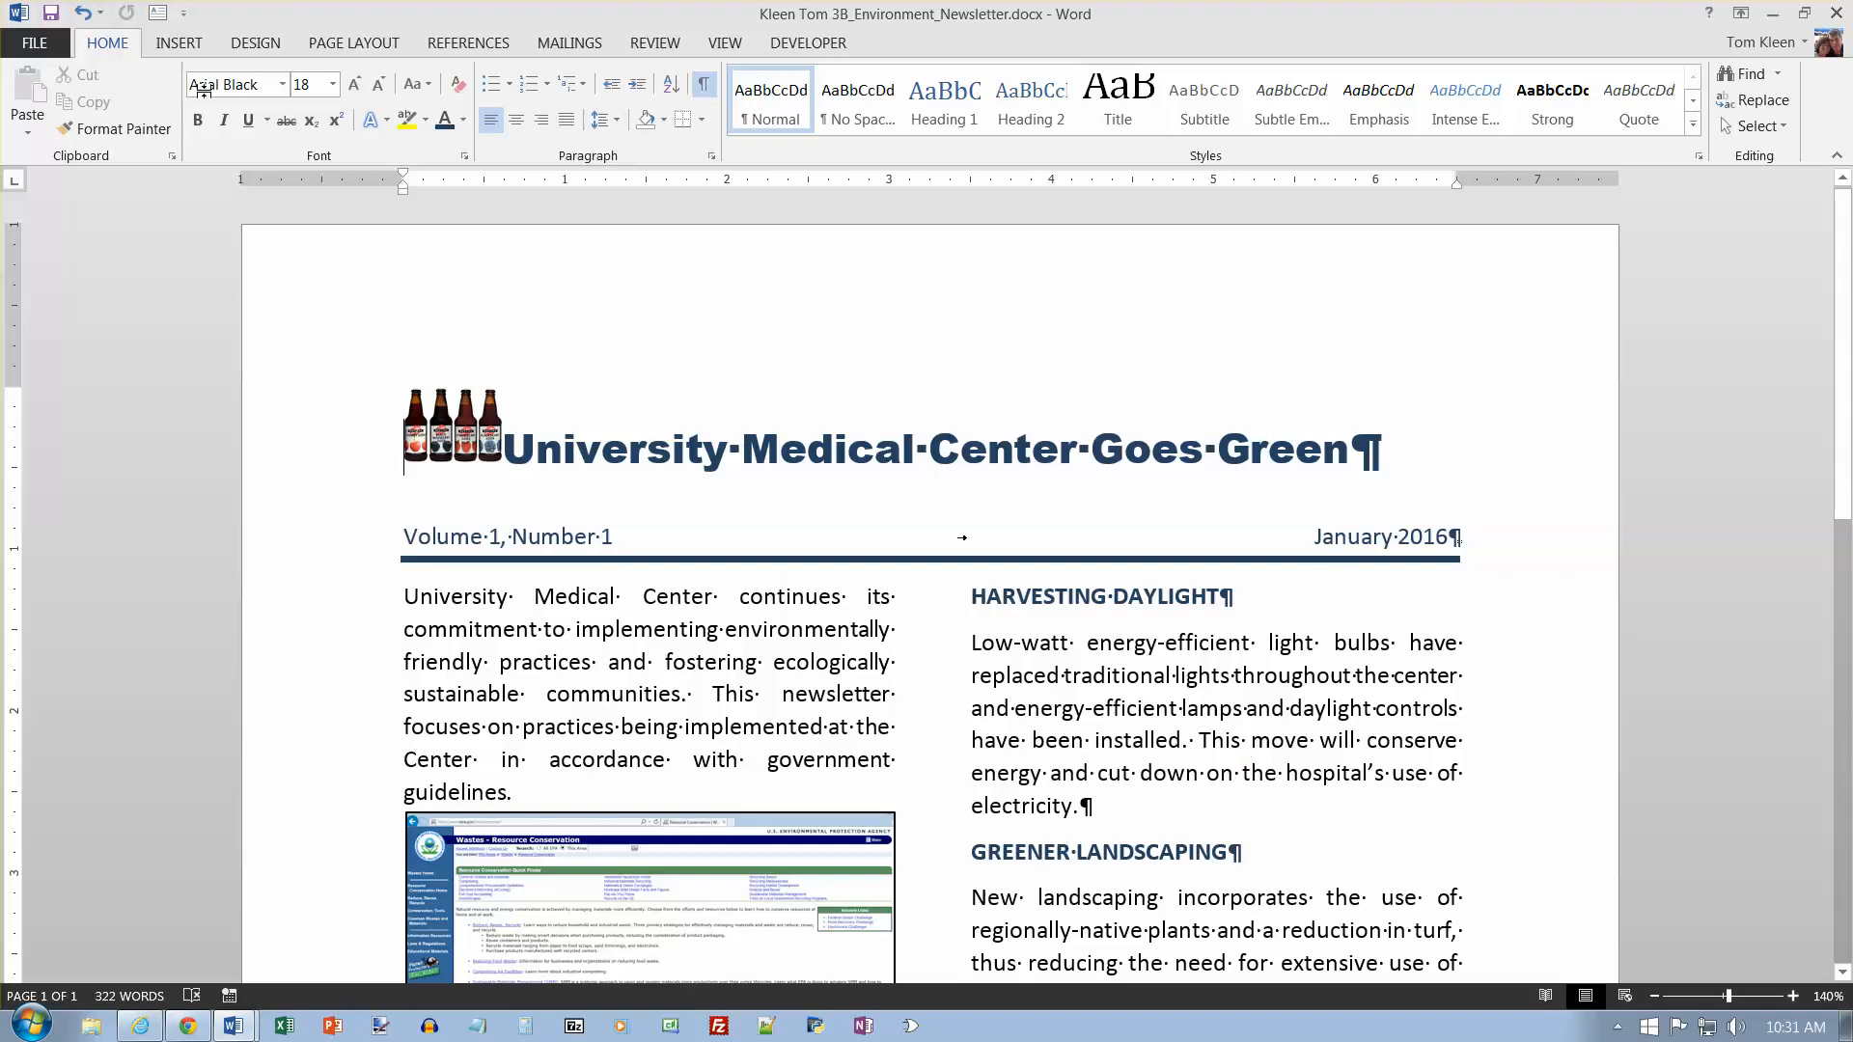
click(51, 13)
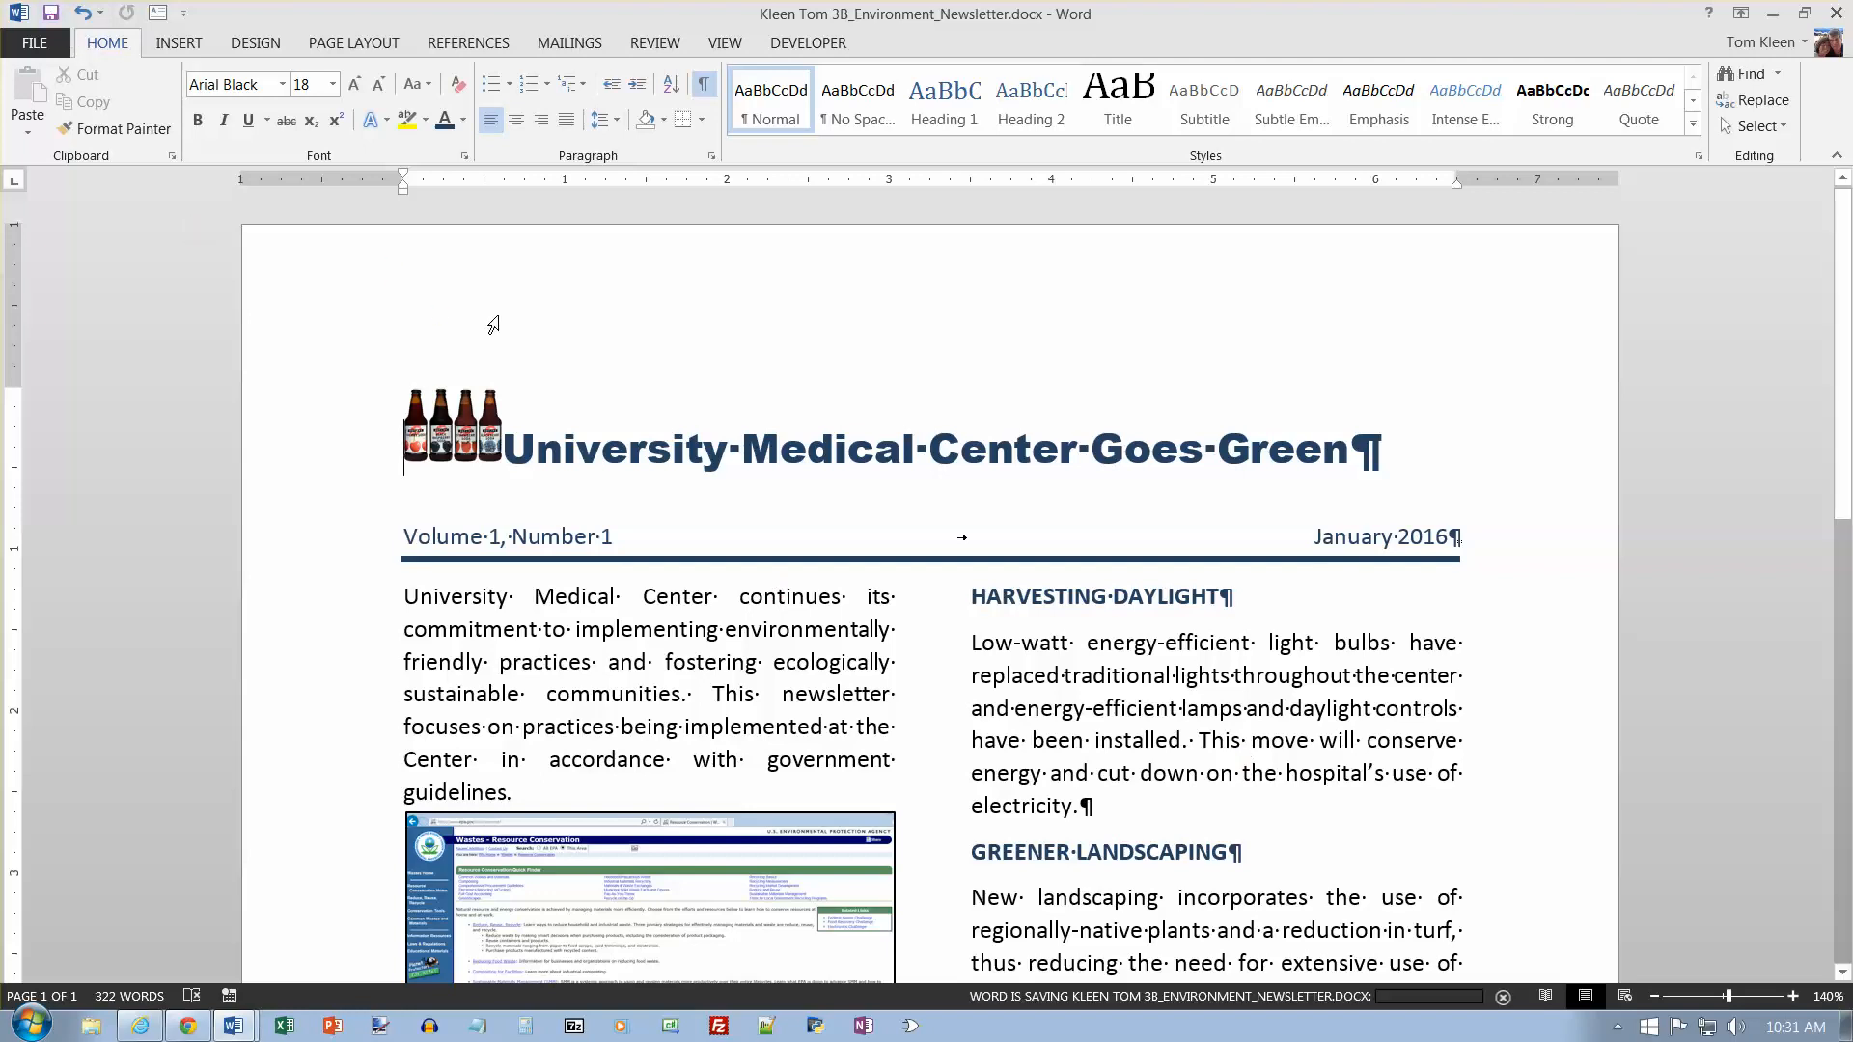